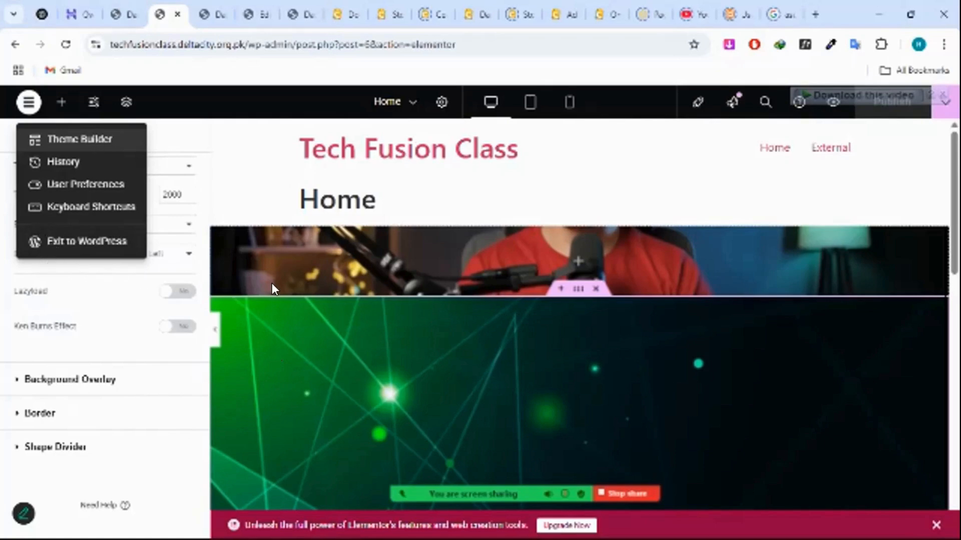
- Open the Theme Builder and examine its site parts, from Header, Footer and Single Page to Products Archive and 404 page
{"action": "left_click", "coordinate": [123, 14]}
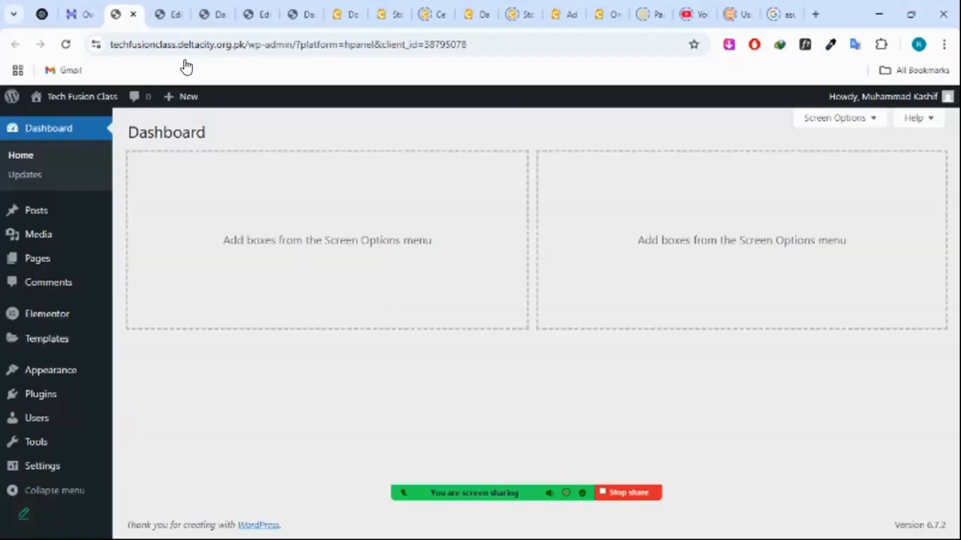
{"action": "left_click", "coordinate": [186, 7]}
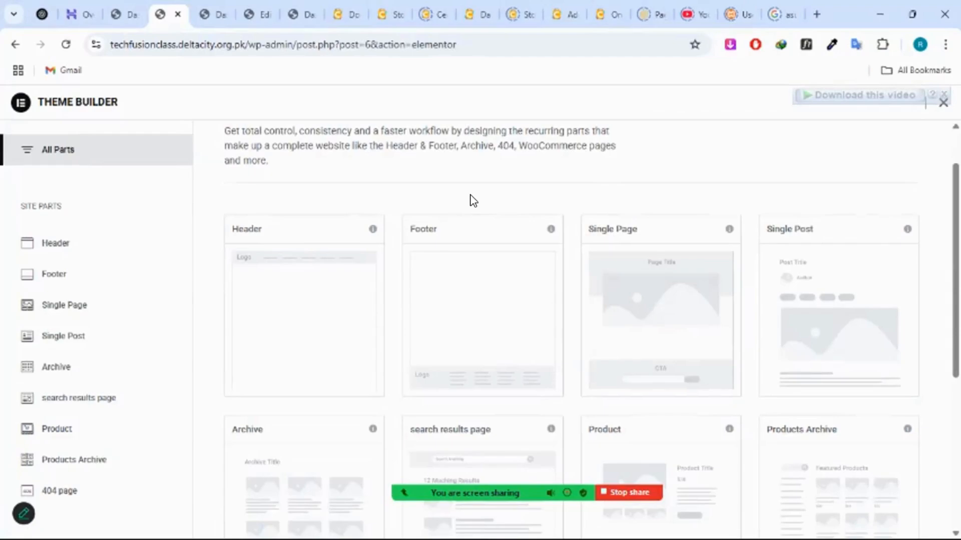
{"action": "mouse_move", "coordinate": [663, 331]}
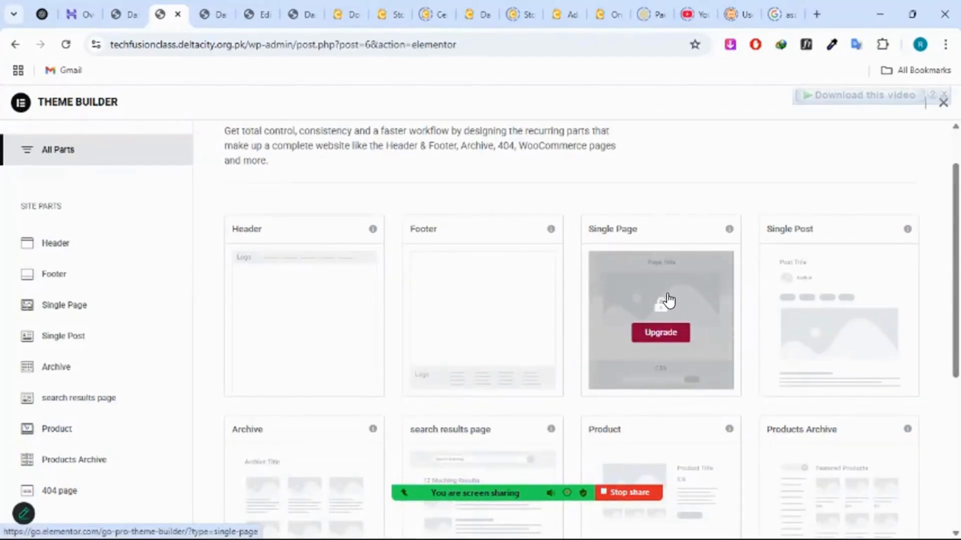
{"action": "mouse_move", "coordinate": [809, 272]}
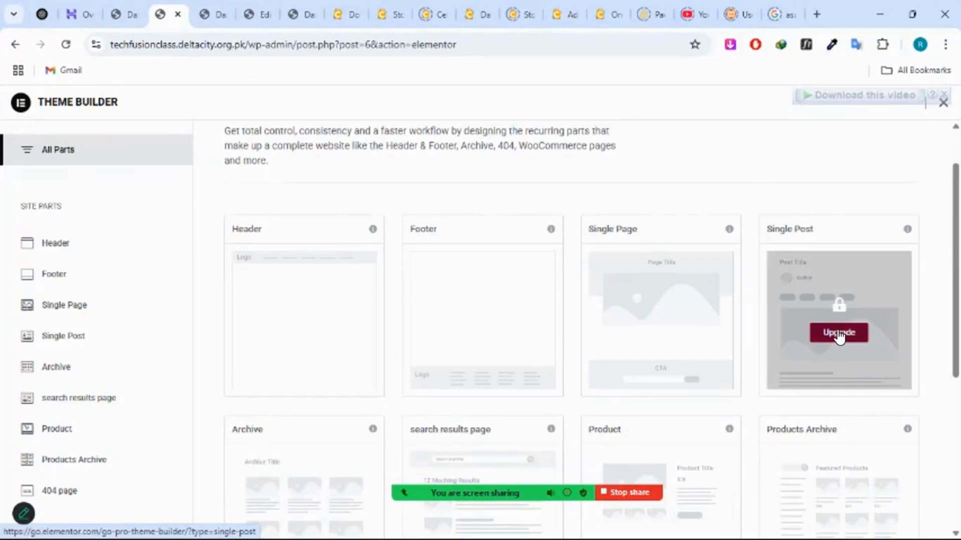
{"action": "scroll", "coordinate": [836, 335], "scroll_direction": "down", "scroll_amount": 2}
{"action": "scroll", "coordinate": [380, 362], "scroll_direction": "down", "scroll_amount": 2}
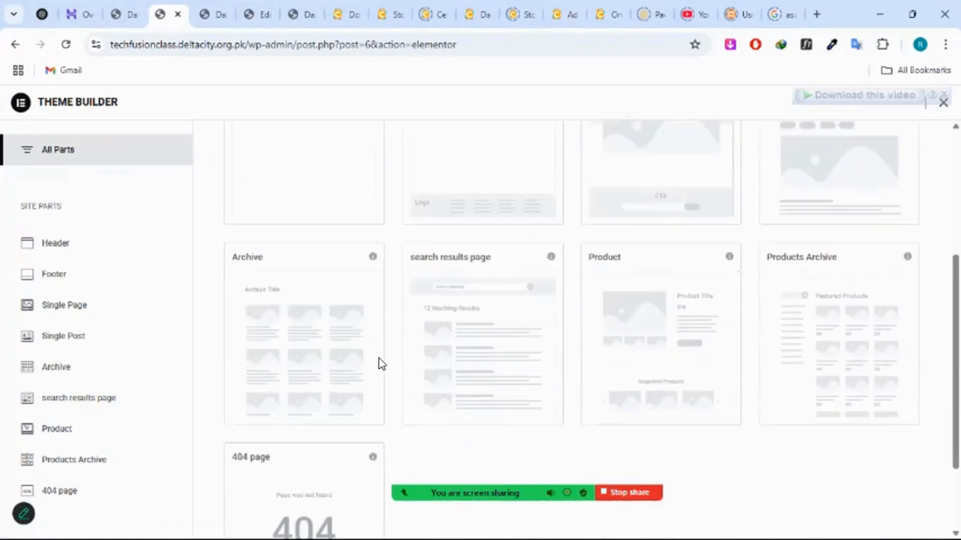
{"action": "mouse_move", "coordinate": [300, 359]}
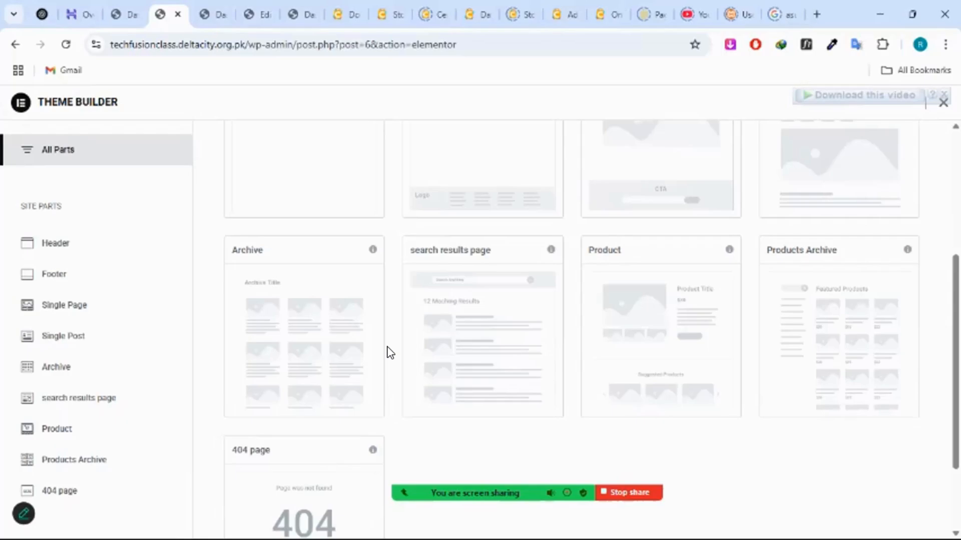
{"action": "mouse_move", "coordinate": [322, 322]}
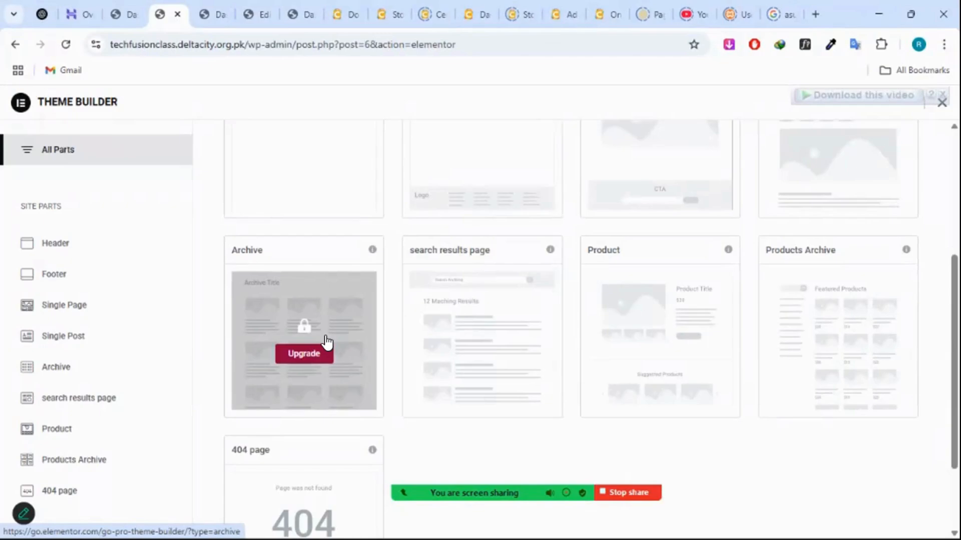
{"action": "scroll", "coordinate": [626, 253], "scroll_direction": "up", "scroll_amount": 3}
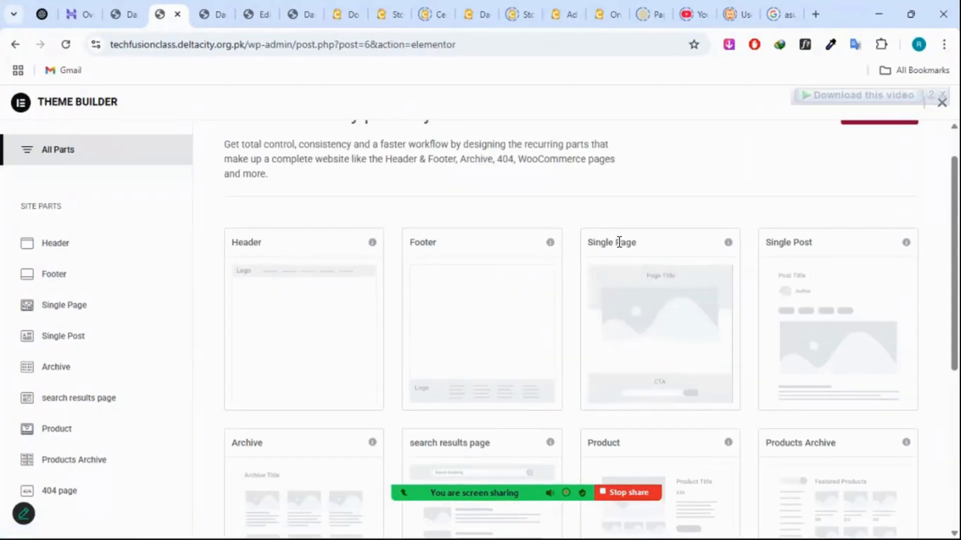
{"action": "scroll", "coordinate": [619, 242], "scroll_direction": "down", "scroll_amount": 1}
{"action": "scroll", "coordinate": [619, 242], "scroll_direction": "down", "scroll_amount": 3}
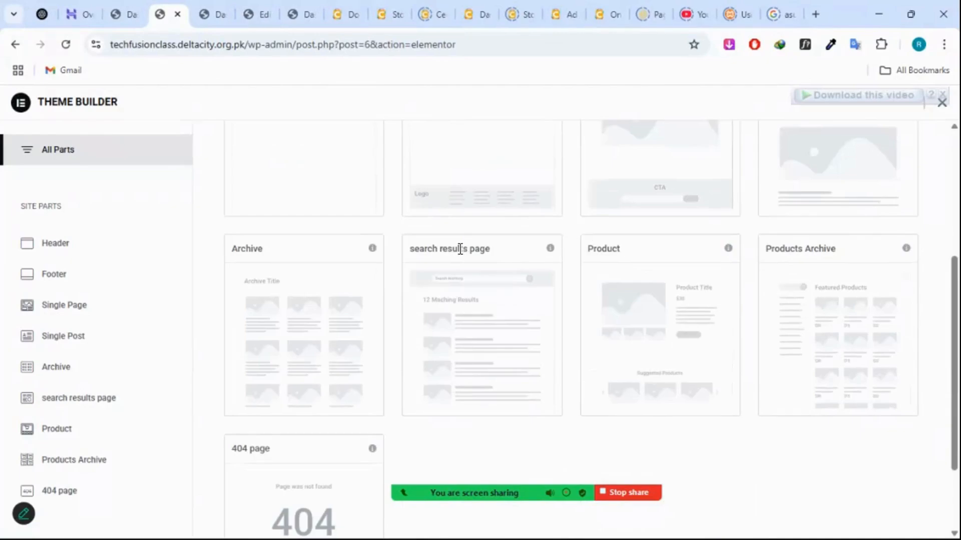
{"action": "mouse_move", "coordinate": [495, 325]}
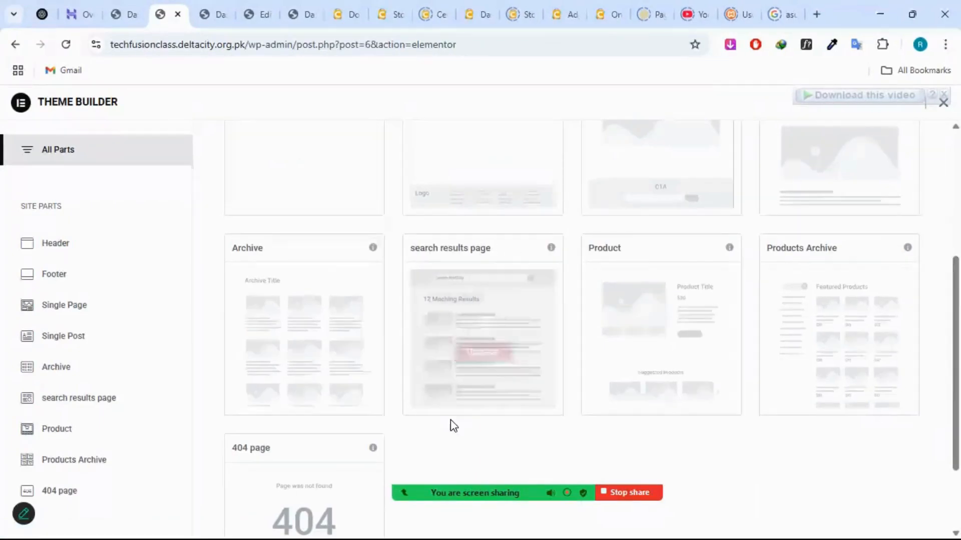
{"action": "mouse_move", "coordinate": [478, 358]}
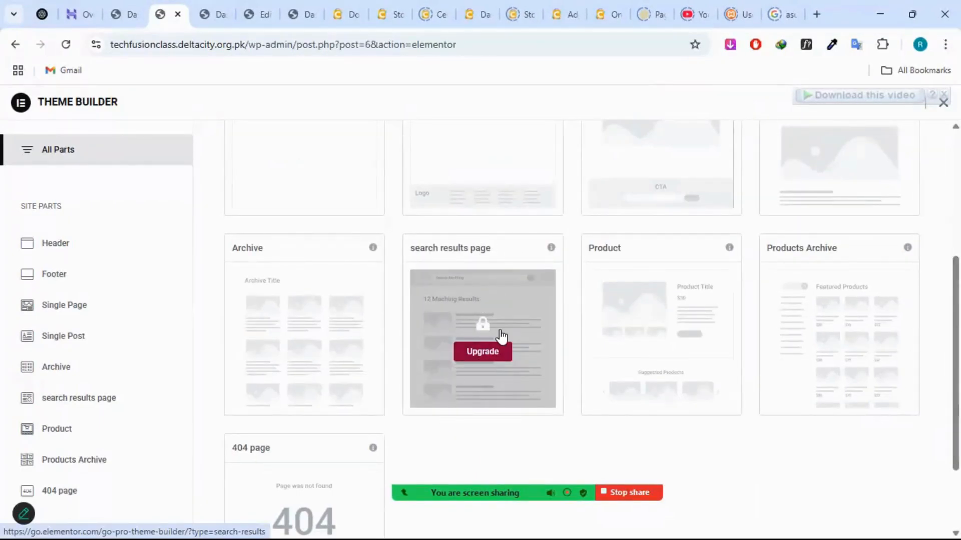
{"action": "mouse_move", "coordinate": [693, 366]}
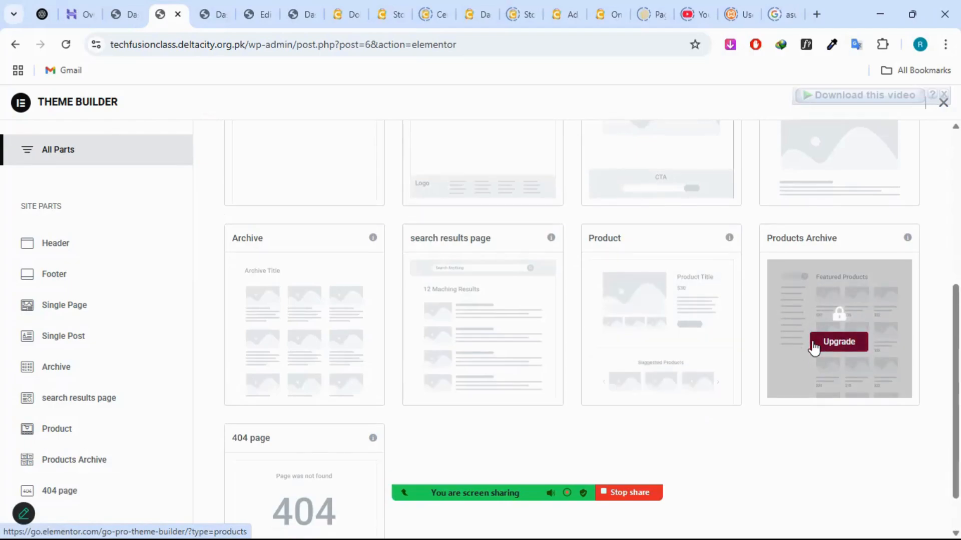
{"action": "scroll", "coordinate": [815, 345], "scroll_direction": "up", "scroll_amount": 5}
{"action": "scroll", "coordinate": [480, 376], "scroll_direction": "down", "scroll_amount": 5}
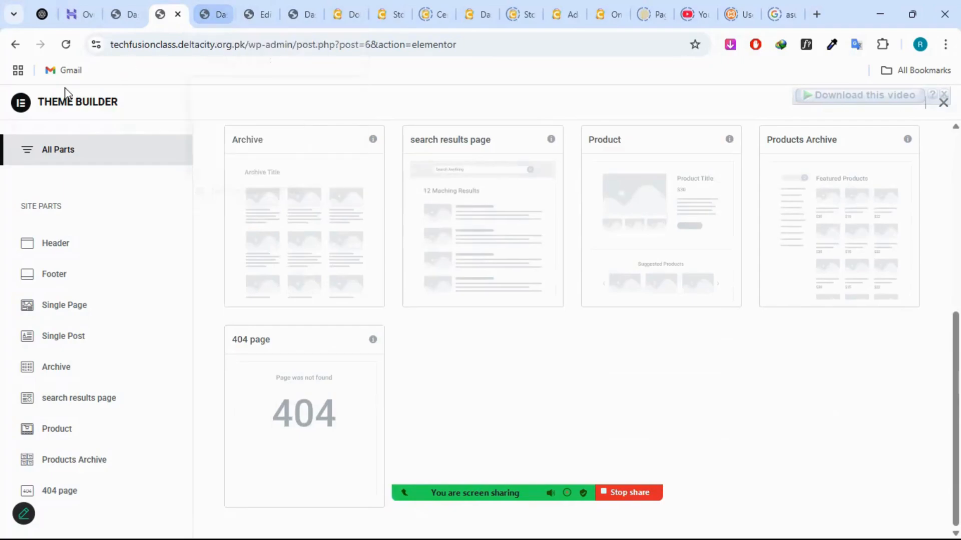
- View the live Tech Fusion Class site in its own browser tab and load its /home address
{"action": "left_click", "coordinate": [128, 8]}
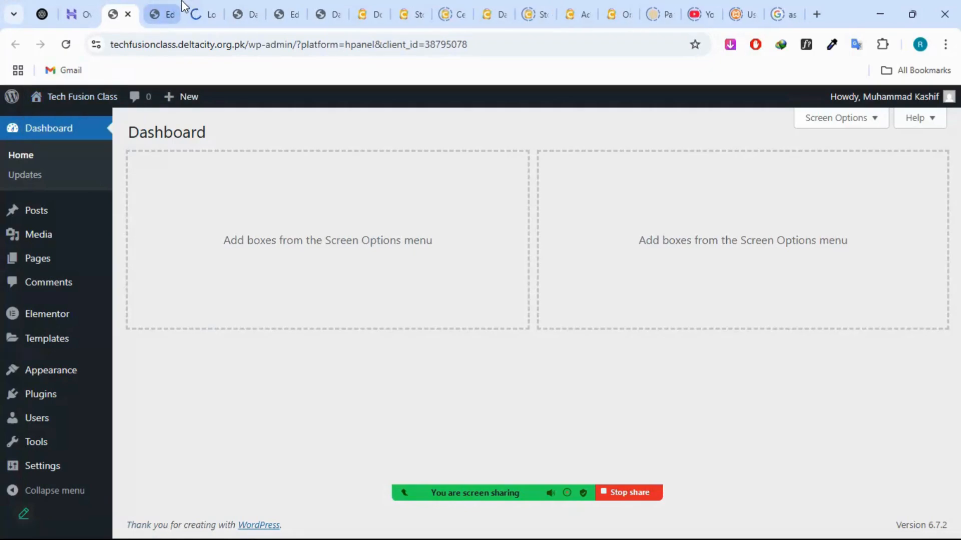
{"action": "left_click", "coordinate": [200, 12]}
{"action": "left_click", "coordinate": [295, 47]}
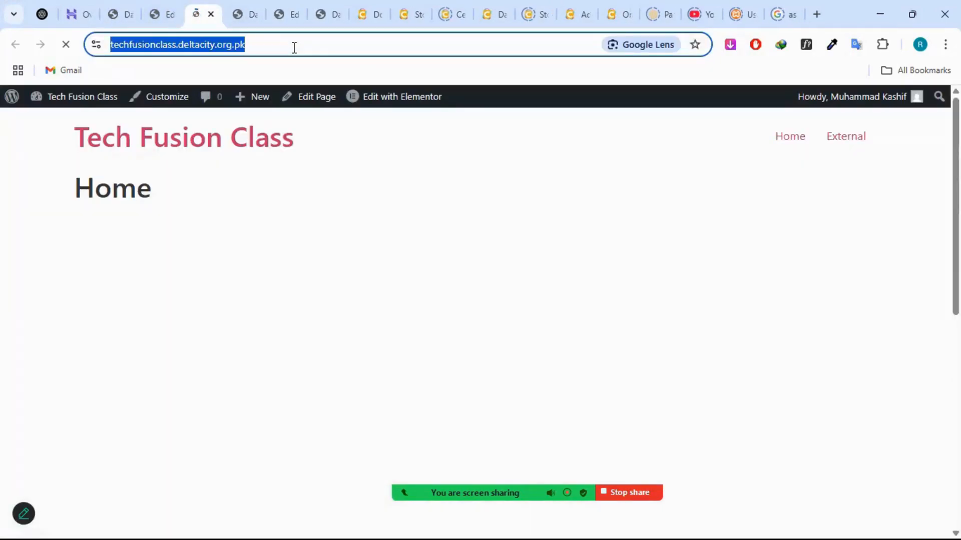
{"action": "left_click", "coordinate": [374, 47]}
{"action": "type", "text": "/home"}
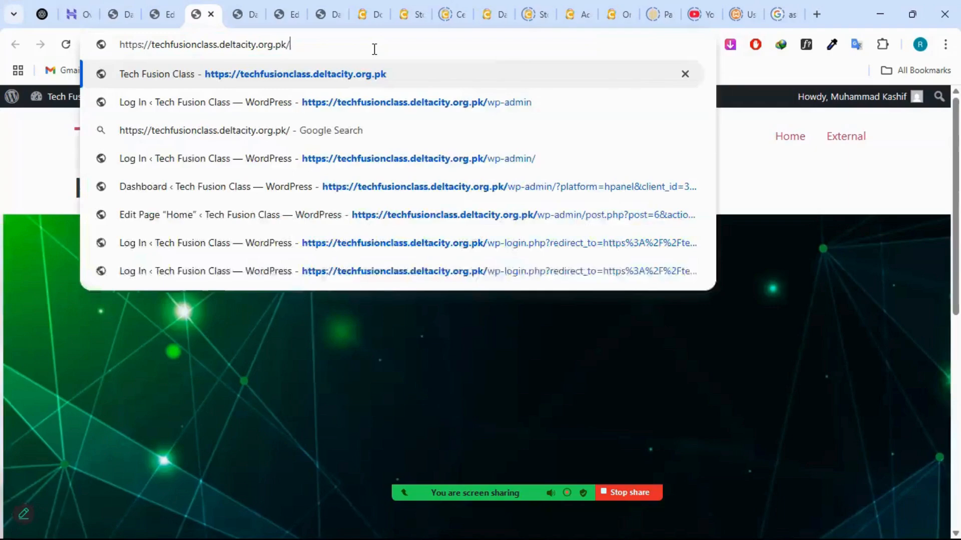
{"action": "key", "text": "Return"}
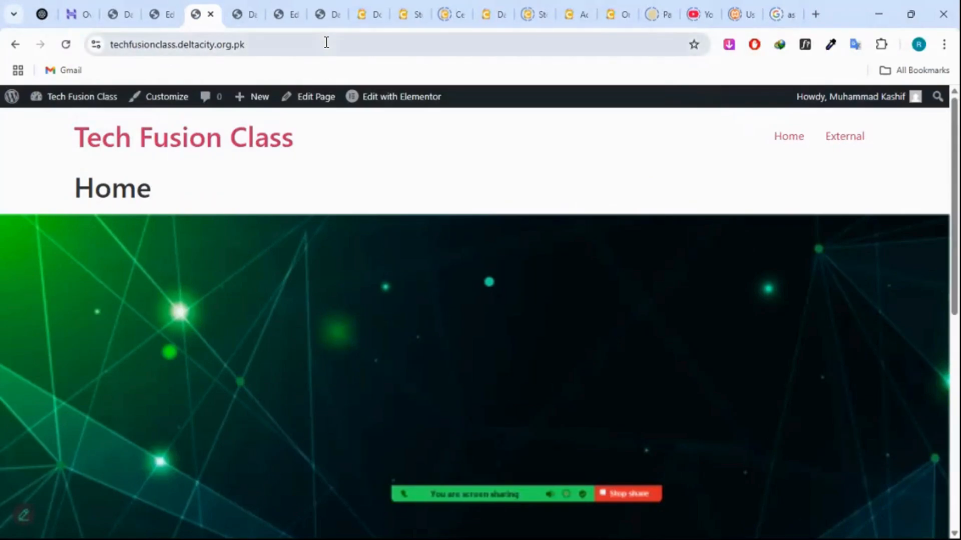
- Load the site's /faq address to test how a missing page is displayed
{"action": "left_click", "coordinate": [334, 43]}
{"action": "left_click", "coordinate": [343, 44]}
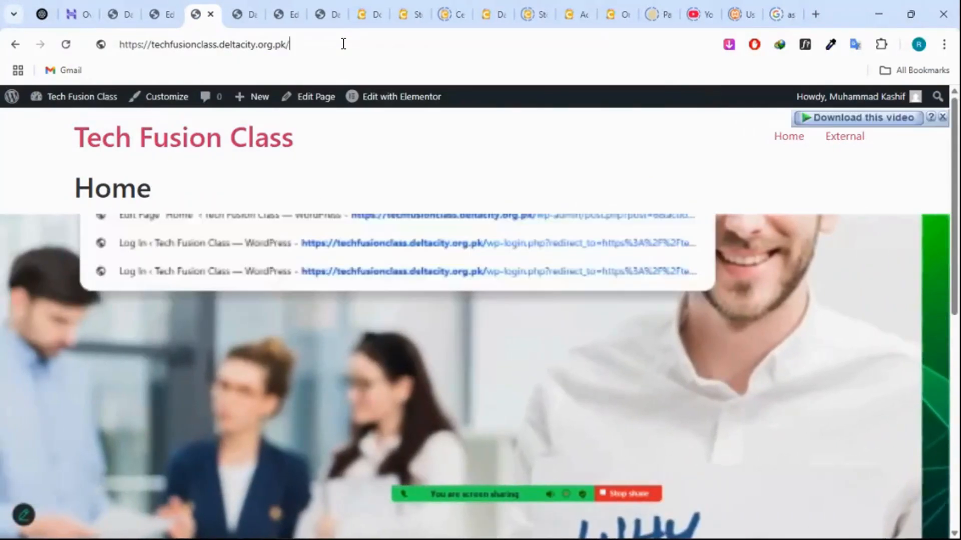
{"action": "type", "text": "faq"}
{"action": "key", "text": "Return"}
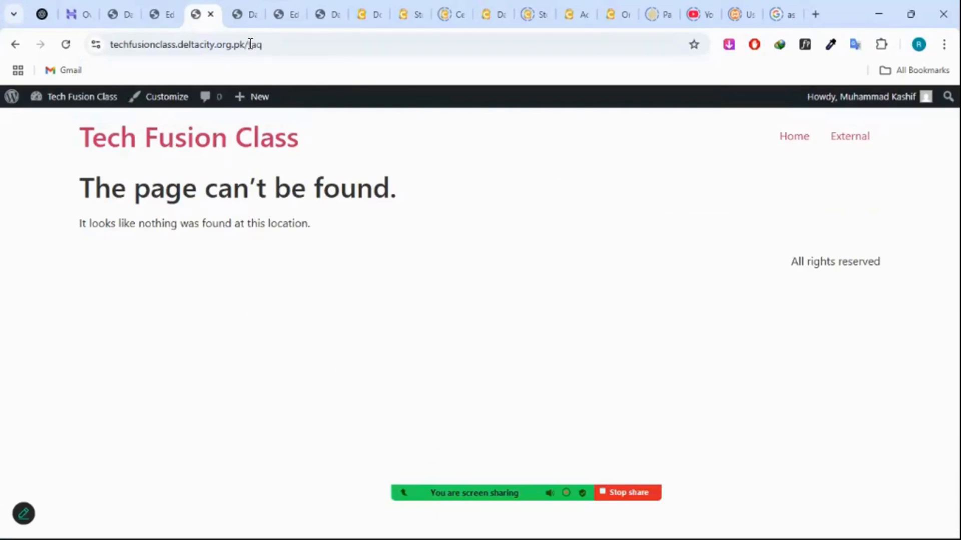
- Return to the Theme Builder, examine the 404 page part and the other site parts, and close the Theme Builder
{"action": "left_click", "coordinate": [163, 8]}
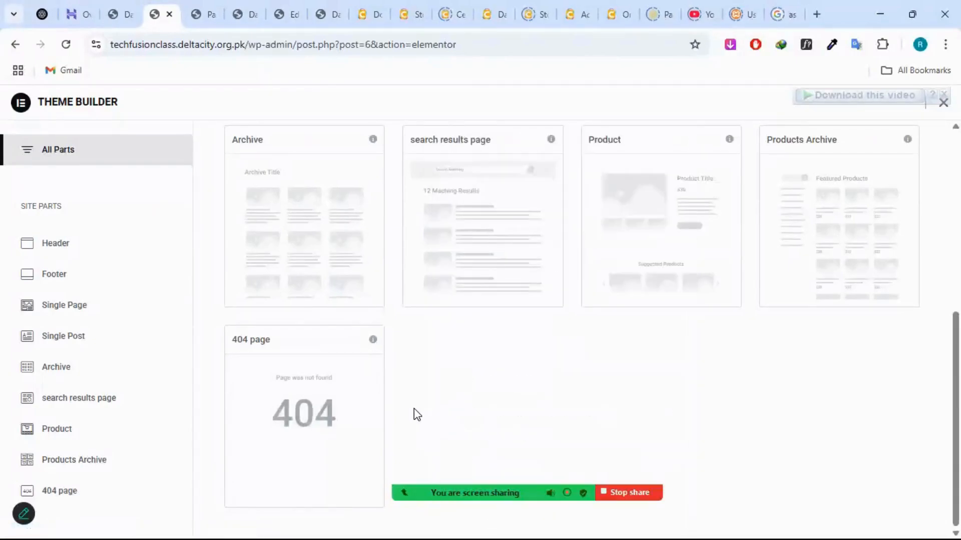
{"action": "mouse_move", "coordinate": [328, 418]}
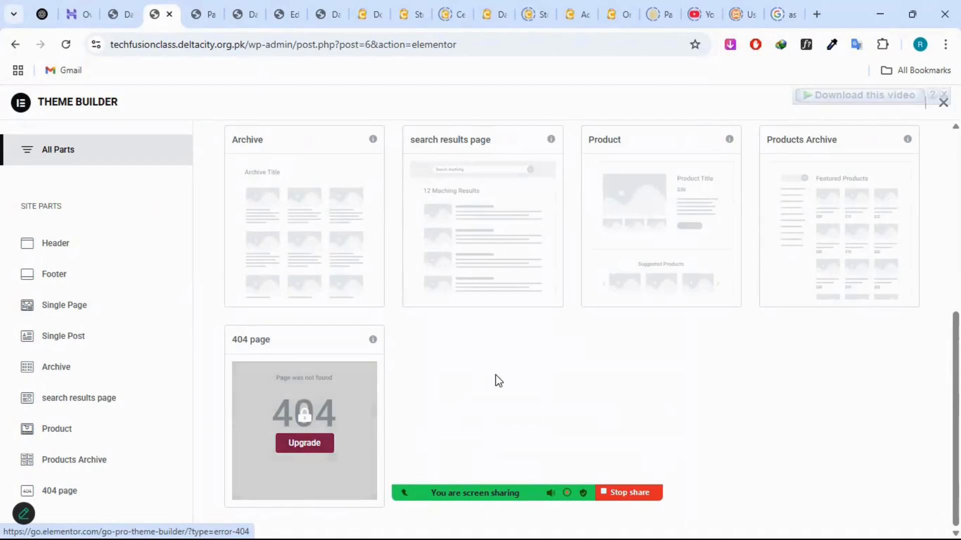
{"action": "scroll", "coordinate": [451, 360], "scroll_direction": "up", "scroll_amount": 1}
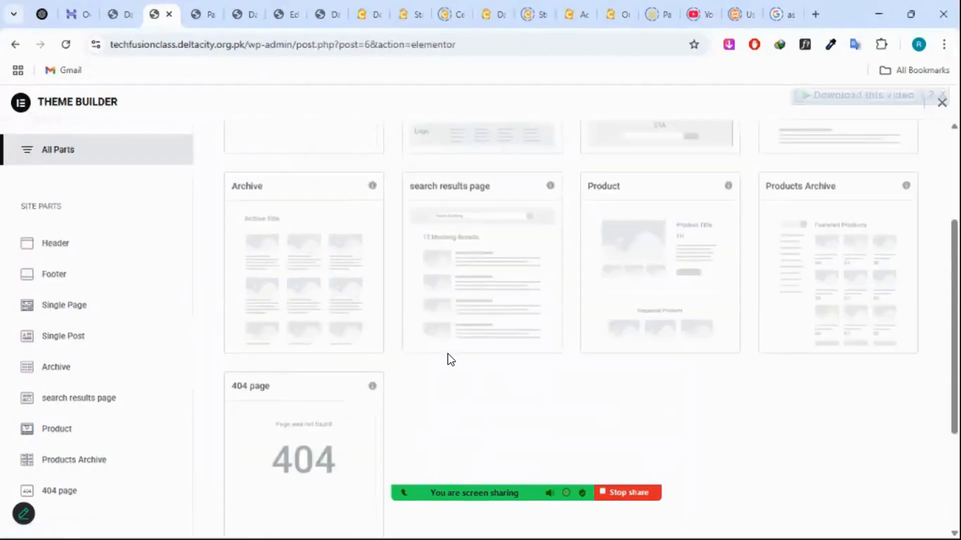
{"action": "scroll", "coordinate": [450, 361], "scroll_direction": "up", "scroll_amount": 4}
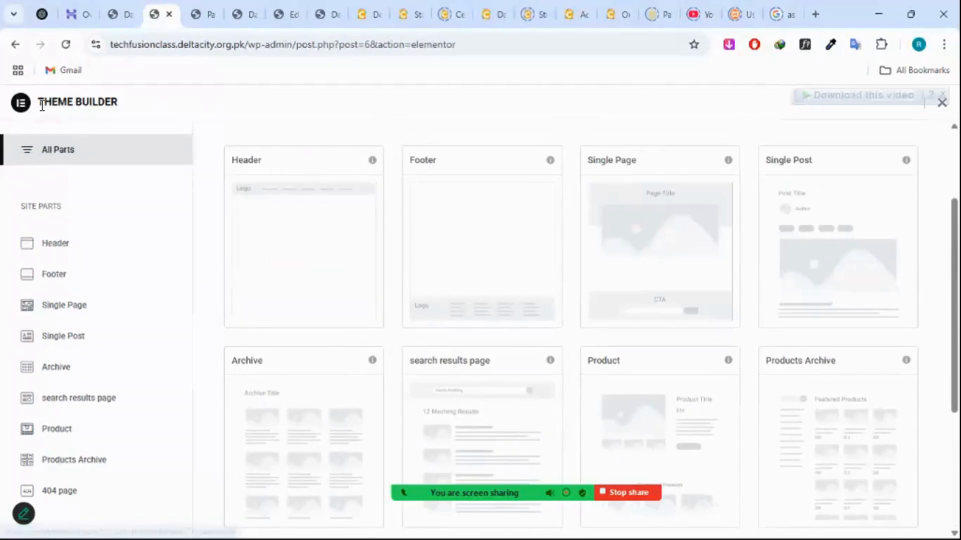
{"action": "right_click", "coordinate": [322, 131]}
{"action": "left_click", "coordinate": [267, 119]}
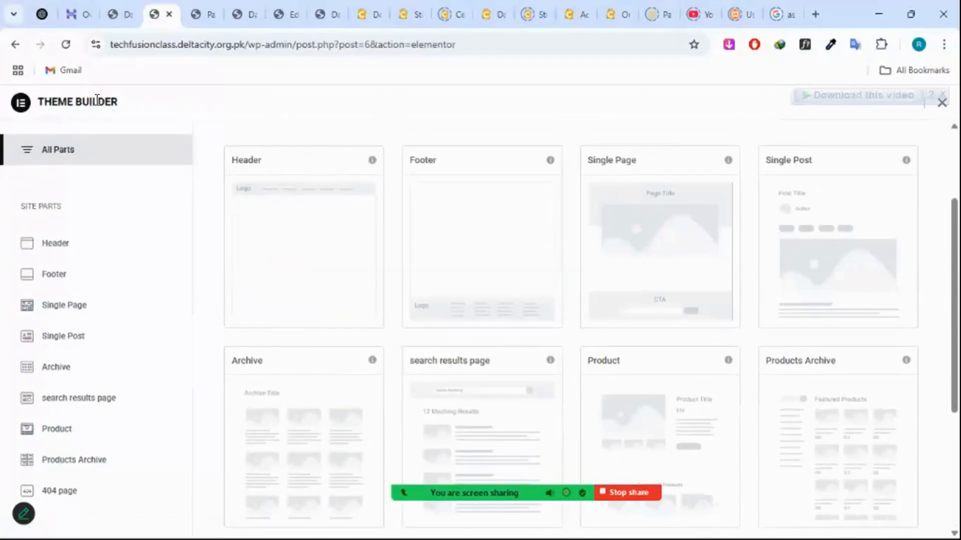
{"action": "right_click", "coordinate": [166, 103]}
{"action": "left_click", "coordinate": [151, 102]}
{"action": "right_click", "coordinate": [351, 125]}
{"action": "left_click", "coordinate": [323, 125]}
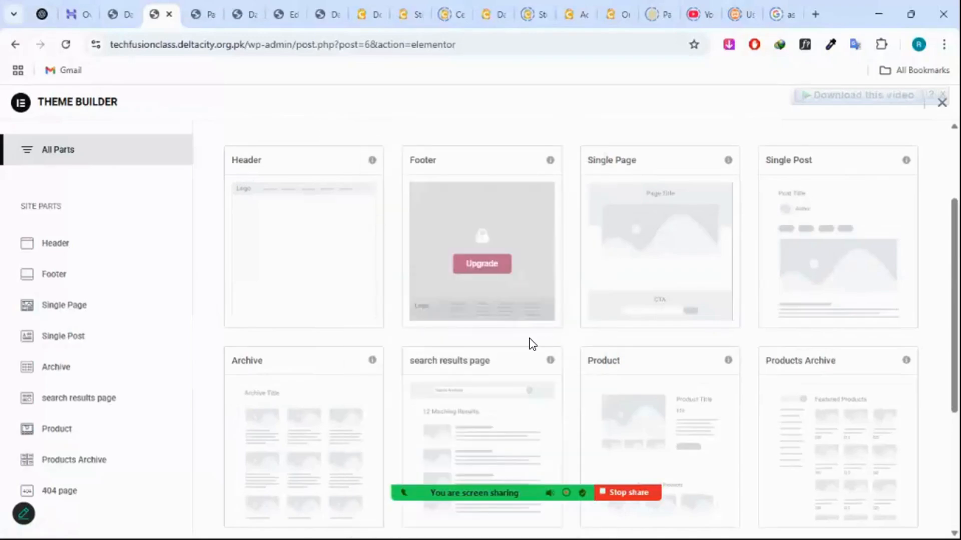
{"action": "scroll", "coordinate": [530, 344], "scroll_direction": "down", "scroll_amount": 1}
{"action": "scroll", "coordinate": [530, 344], "scroll_direction": "down", "scroll_amount": 3}
{"action": "scroll", "coordinate": [531, 344], "scroll_direction": "up", "scroll_amount": 7}
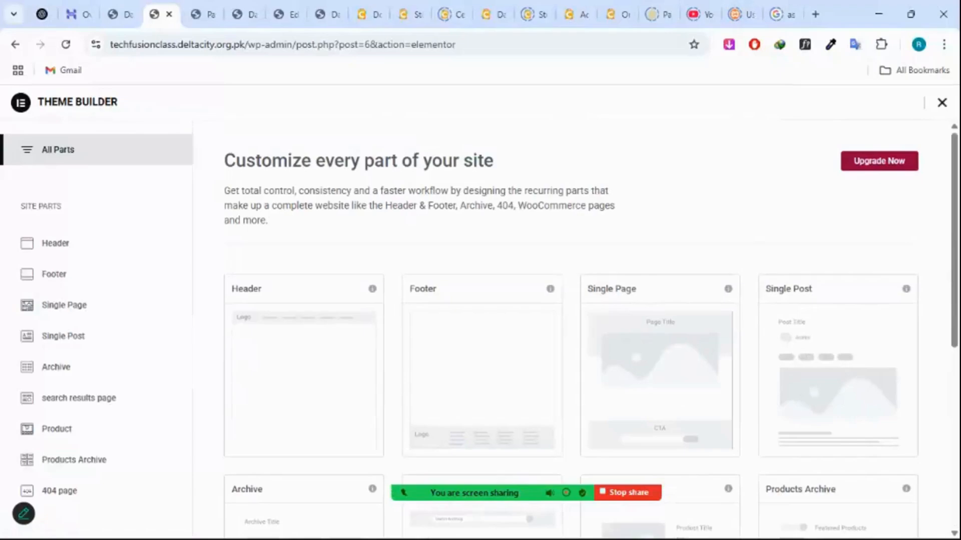
{"action": "left_click", "coordinate": [941, 102]}
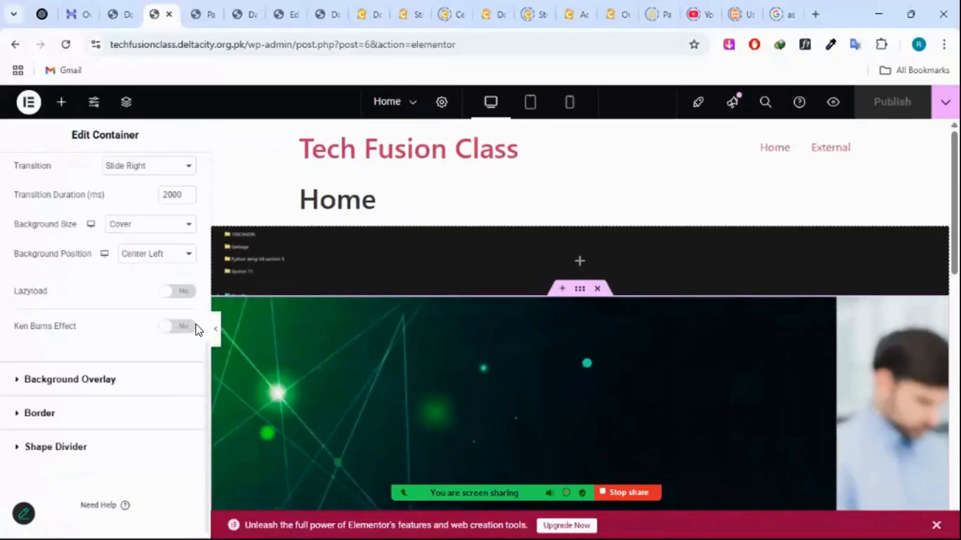
- Enable Lazyload and the Ken Burns effect for the container's background slideshow, with the effect direction set to Out
{"action": "scroll", "coordinate": [129, 337], "scroll_direction": "up", "scroll_amount": 1}
{"action": "scroll", "coordinate": [129, 337], "scroll_direction": "up", "scroll_amount": 5}
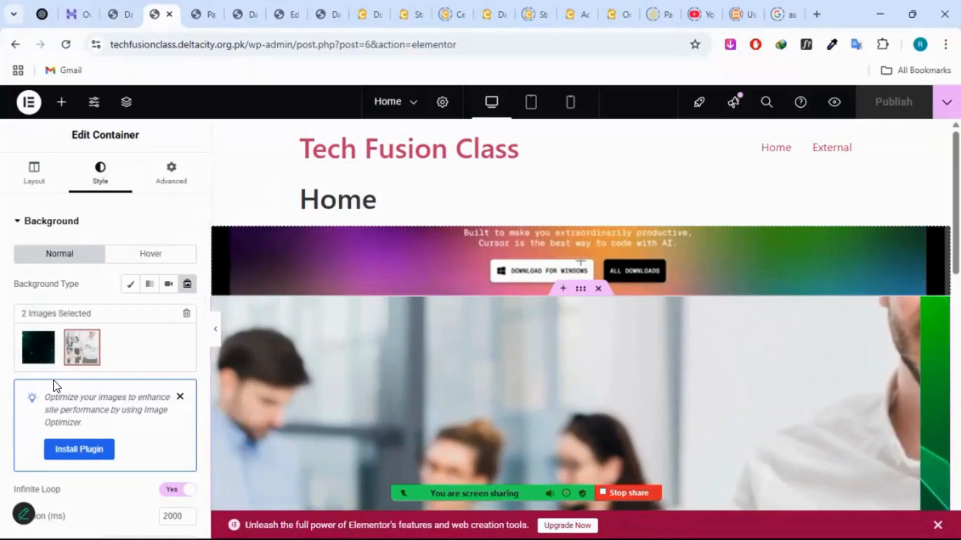
{"action": "scroll", "coordinate": [53, 381], "scroll_direction": "down", "scroll_amount": 5}
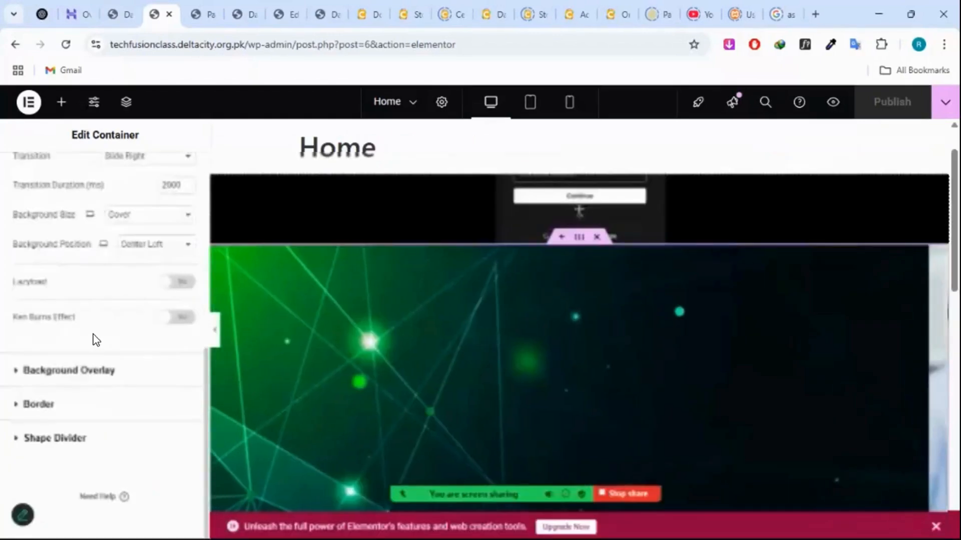
{"action": "scroll", "coordinate": [97, 331], "scroll_direction": "up", "scroll_amount": 1}
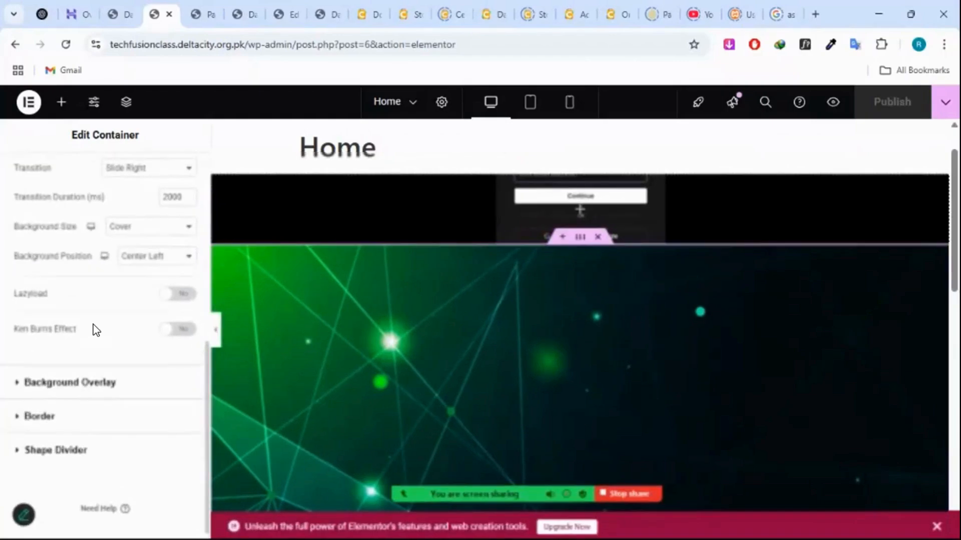
{"action": "scroll", "coordinate": [95, 329], "scroll_direction": "up", "scroll_amount": 4}
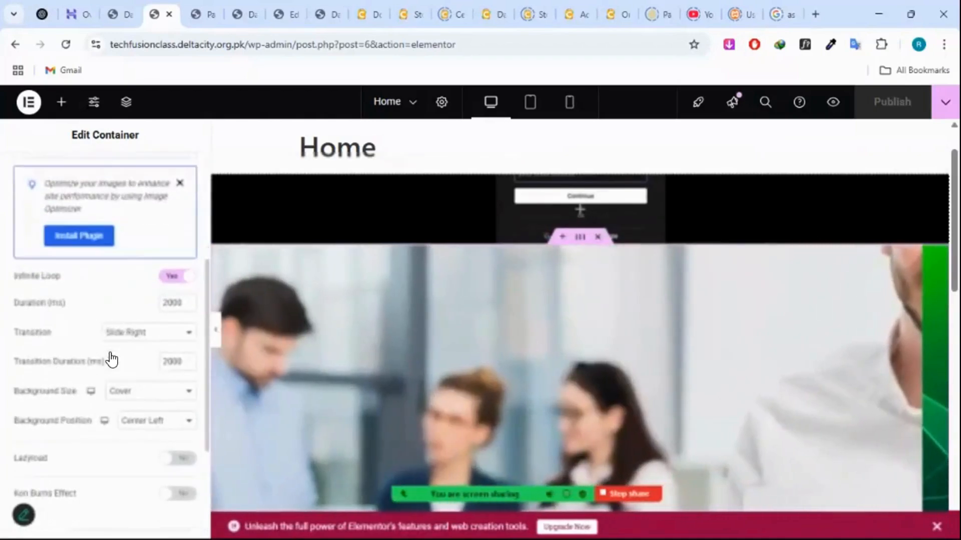
{"action": "scroll", "coordinate": [111, 359], "scroll_direction": "down", "scroll_amount": 3}
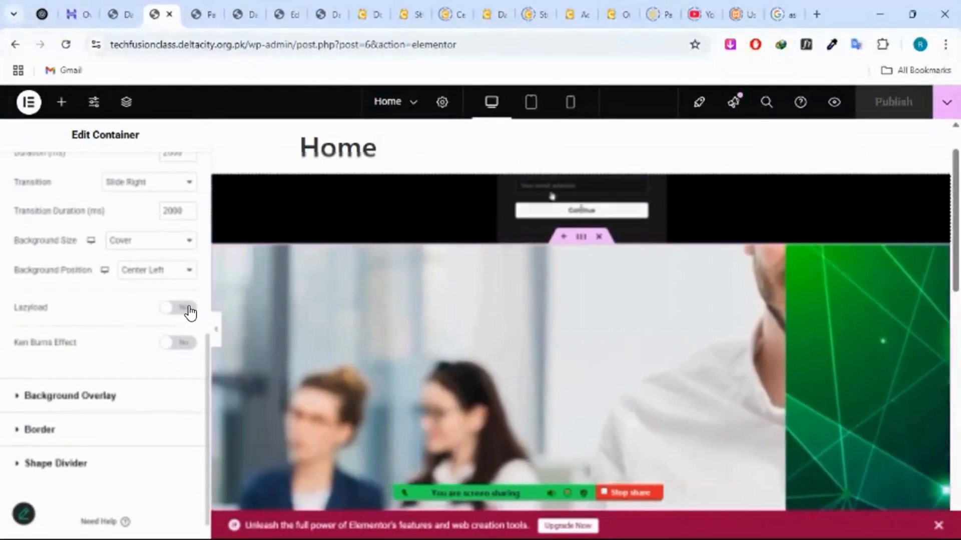
{"action": "left_click", "coordinate": [189, 311]}
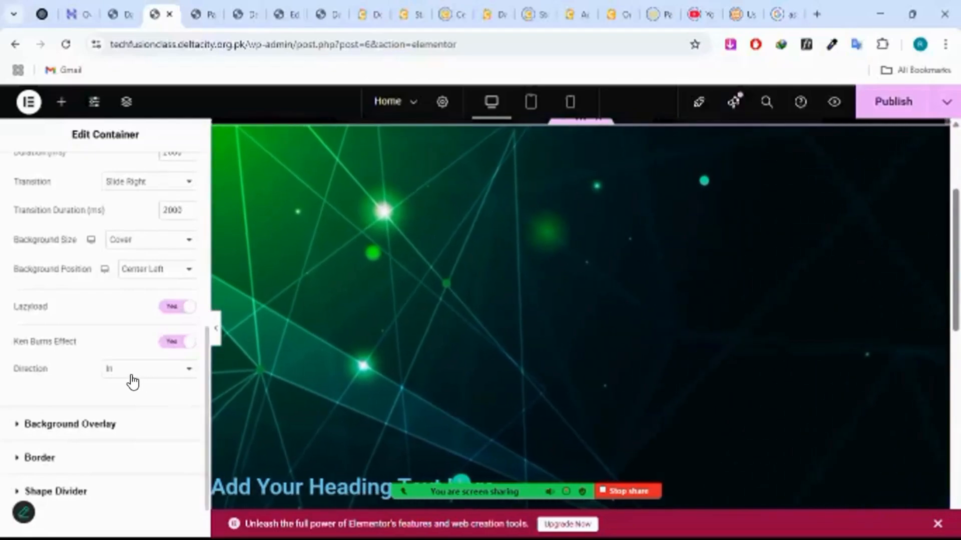
{"action": "left_click", "coordinate": [132, 376]}
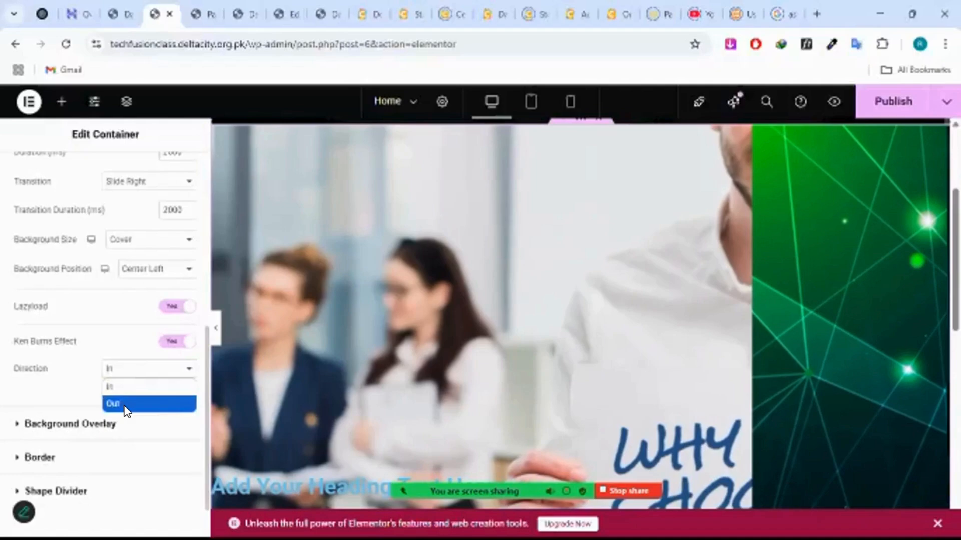
{"action": "left_click", "coordinate": [136, 403]}
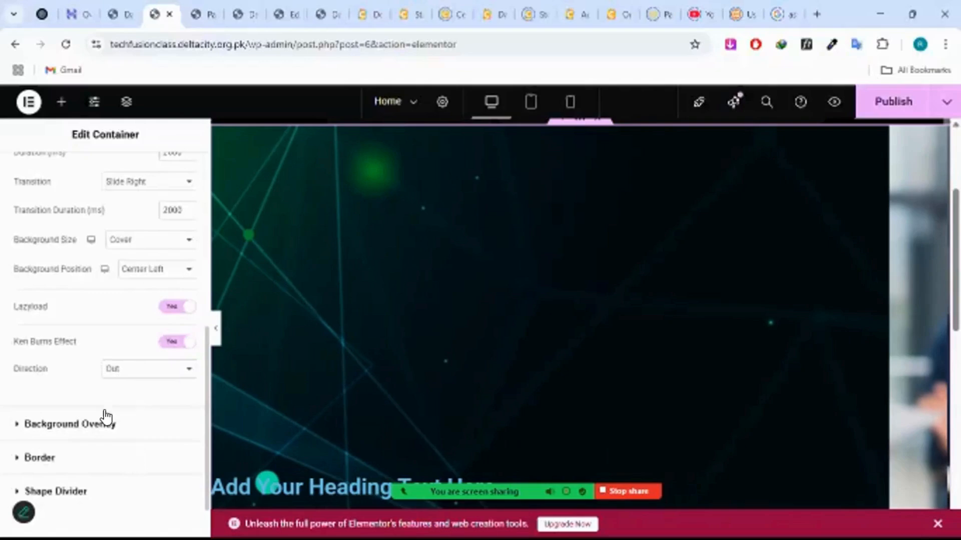
- Try the Classic and Gradient background types for the container's normal state in place of the slideshow
{"action": "scroll", "coordinate": [117, 368], "scroll_direction": "down", "scroll_amount": 1}
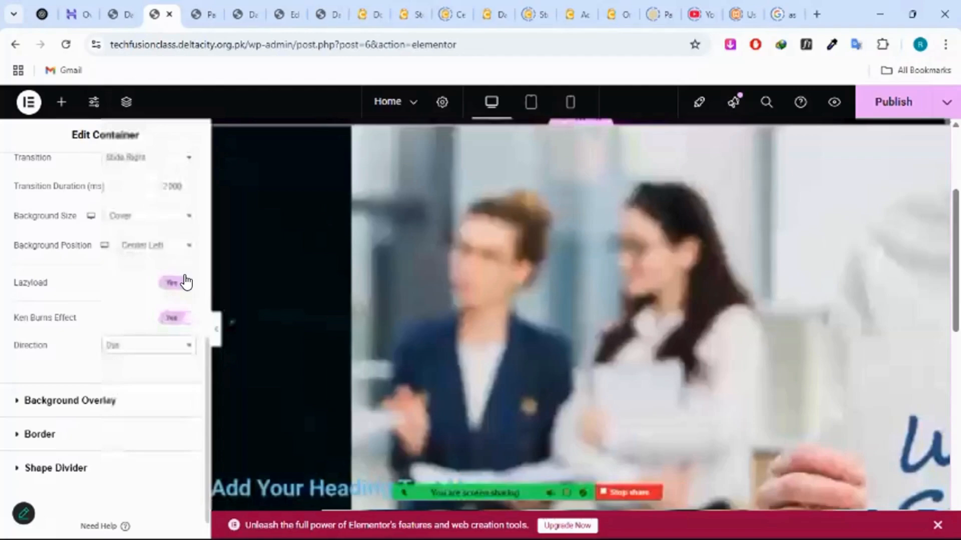
{"action": "scroll", "coordinate": [150, 260], "scroll_direction": "up", "scroll_amount": 6}
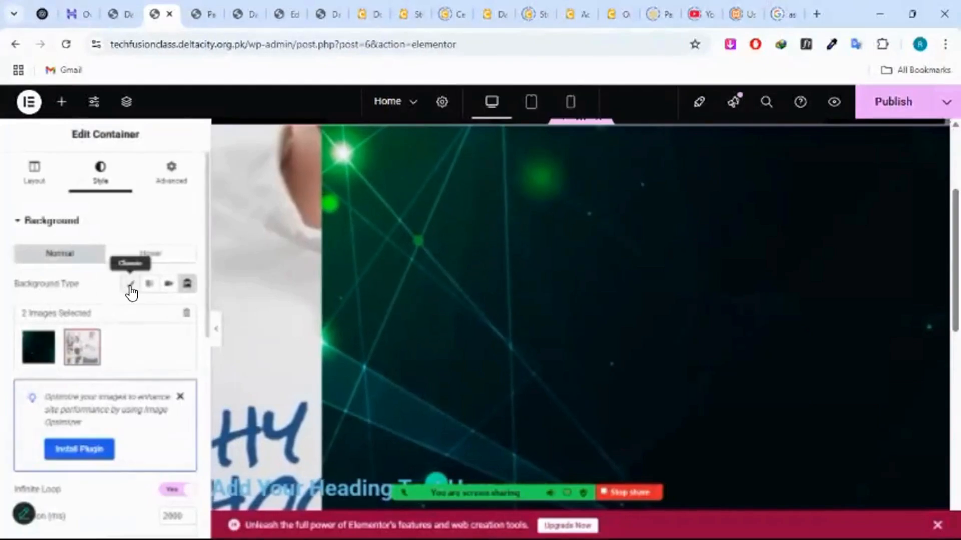
{"action": "left_click", "coordinate": [131, 293]}
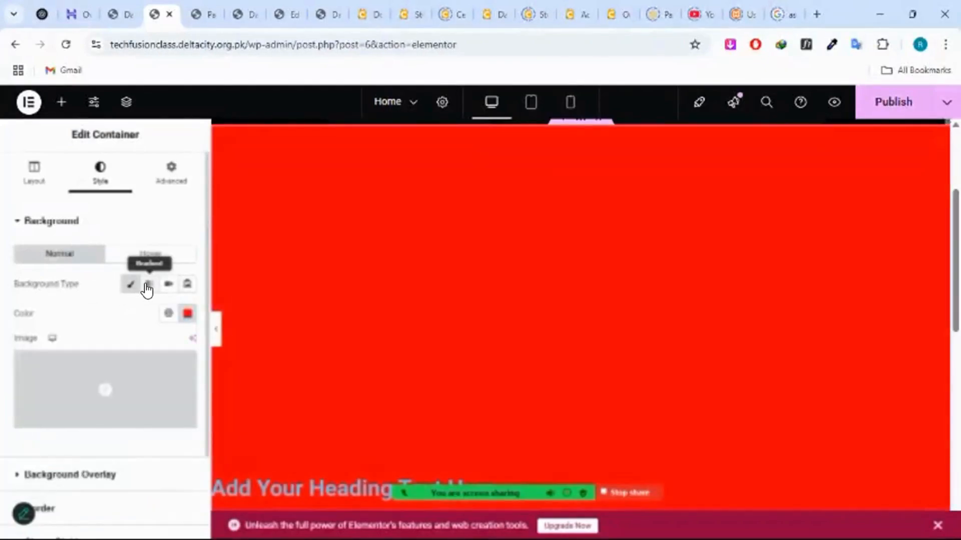
{"action": "left_click", "coordinate": [148, 287]}
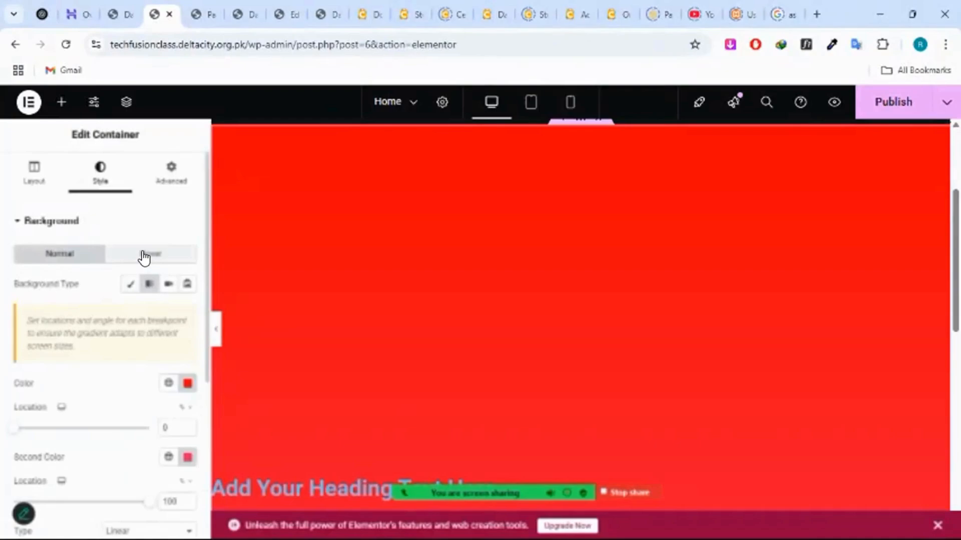
- Give the container's hover state a Classic background with a bright blue color
{"action": "left_click", "coordinate": [144, 256]}
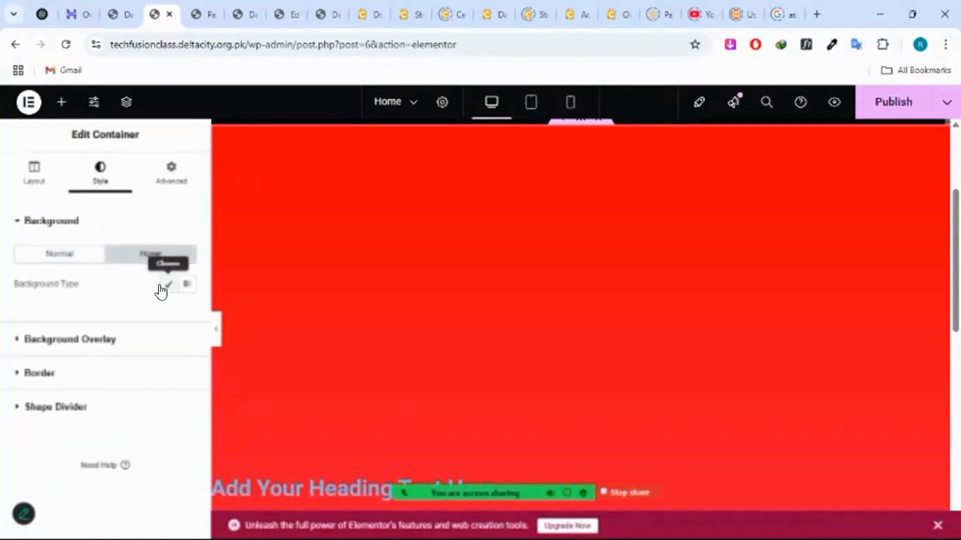
{"action": "left_click", "coordinate": [167, 285]}
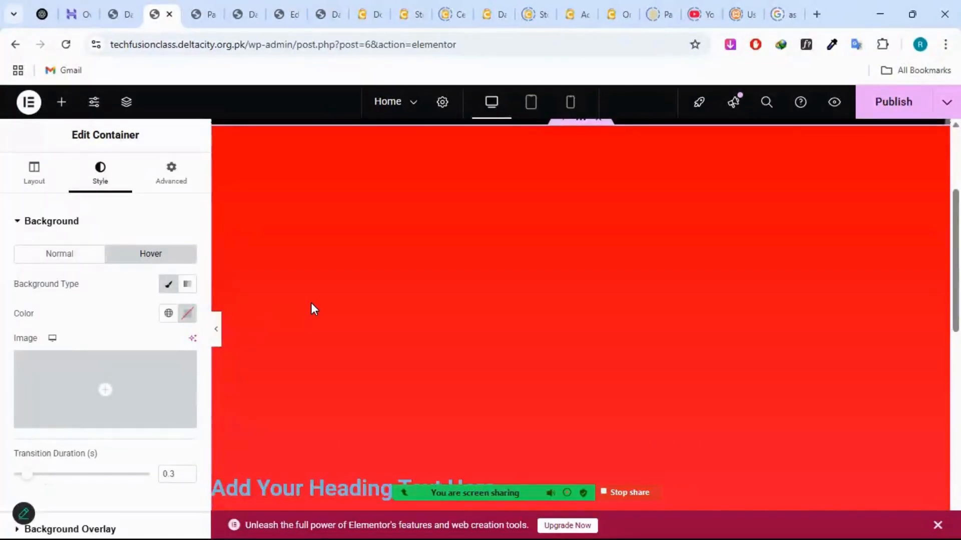
{"action": "left_click", "coordinate": [186, 315]}
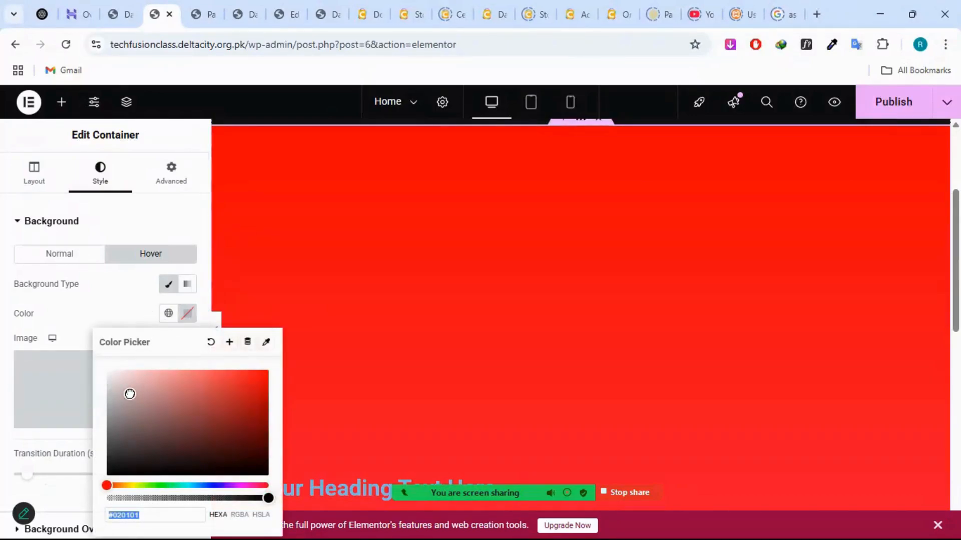
{"action": "left_click", "coordinate": [157, 412]}
{"action": "left_click", "coordinate": [161, 416]}
{"action": "left_click", "coordinate": [194, 485]}
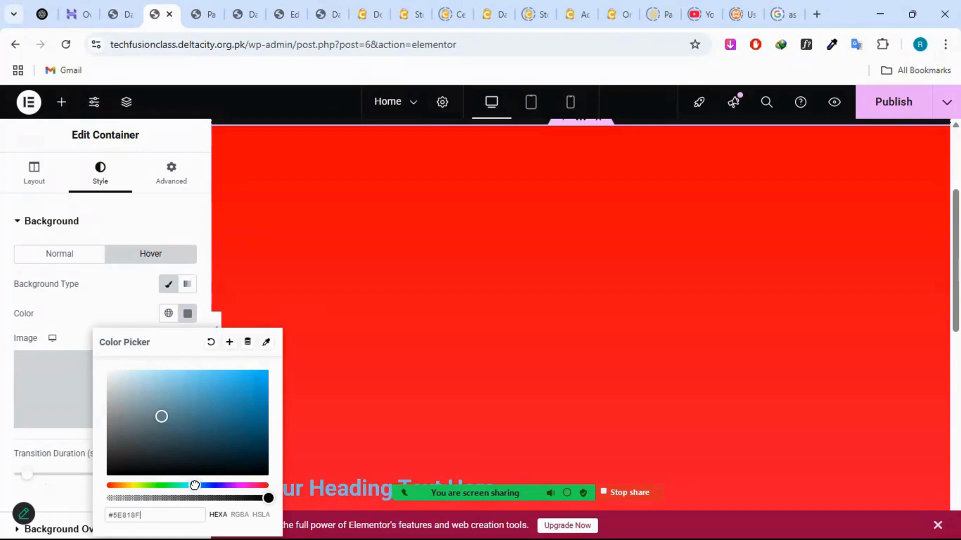
{"action": "left_click", "coordinate": [247, 384]}
{"action": "left_click", "coordinate": [128, 302]}
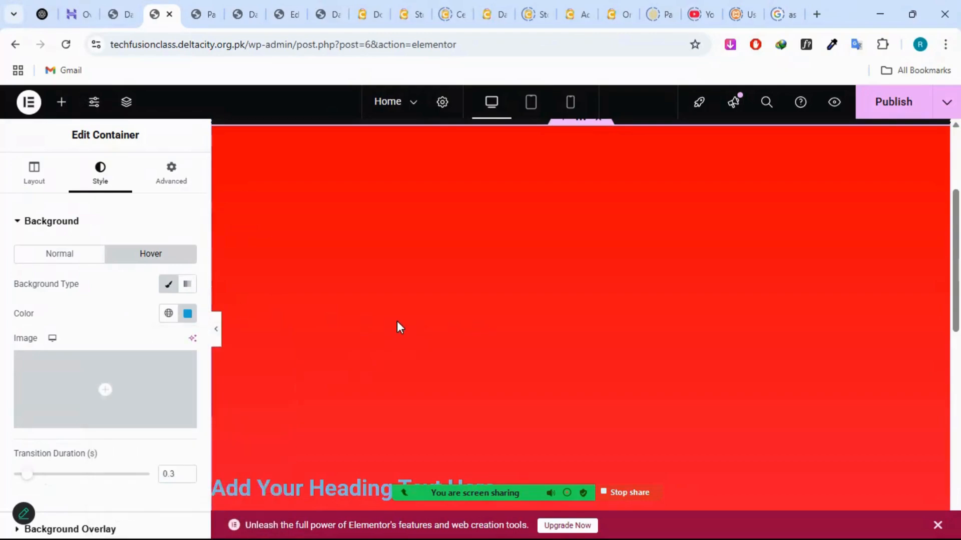
- Set the container's normal-state background type to Classic
{"action": "scroll", "coordinate": [398, 321], "scroll_direction": "down", "scroll_amount": 1}
{"action": "scroll", "coordinate": [397, 322], "scroll_direction": "up", "scroll_amount": 1}
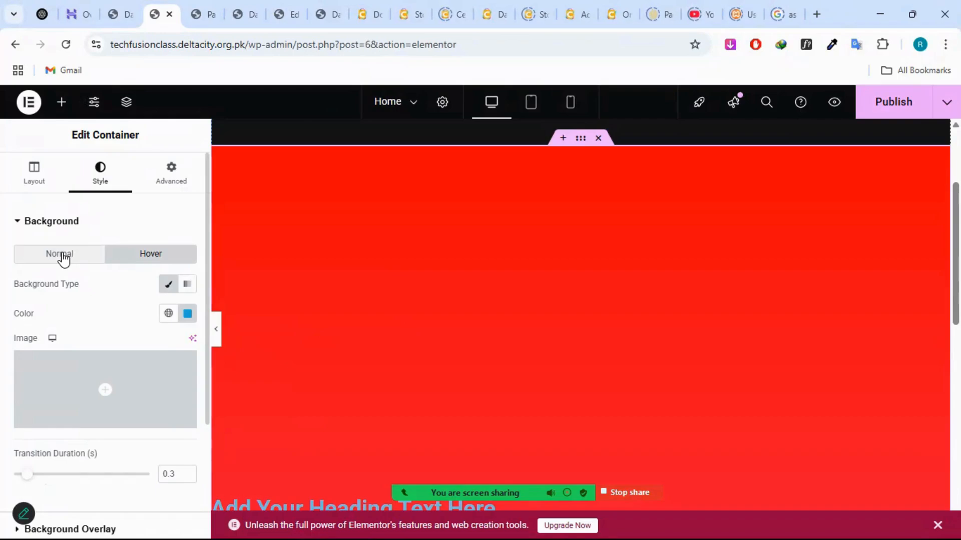
{"action": "left_click", "coordinate": [63, 258]}
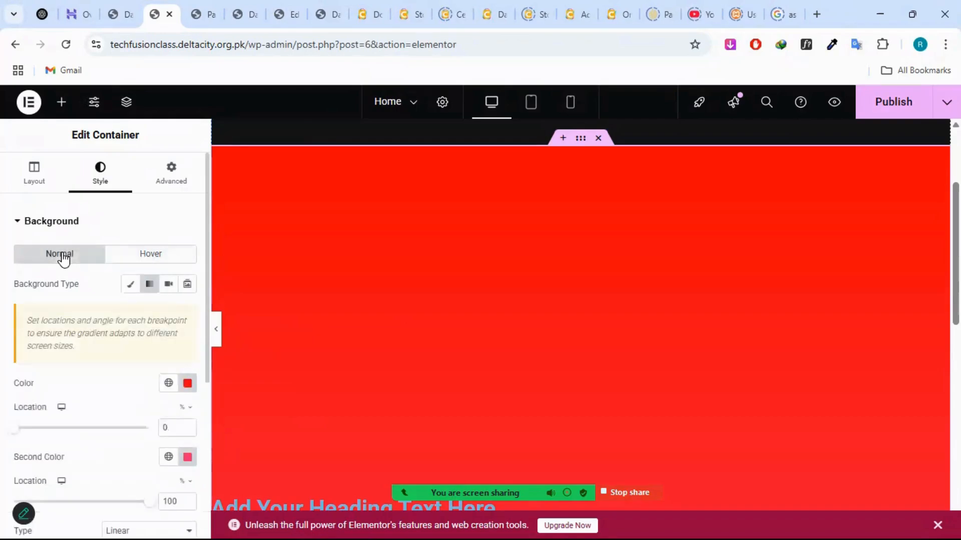
{"action": "left_click", "coordinate": [129, 285]}
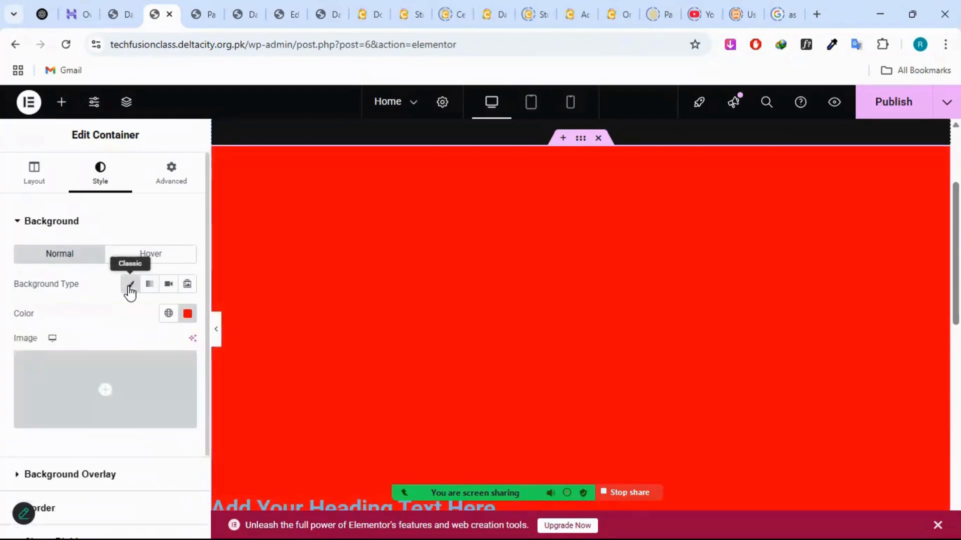
- Use the dark green network image 6929488_3451101-scaled.jpg from the media library as the container's hover background image
{"action": "left_click", "coordinate": [158, 255]}
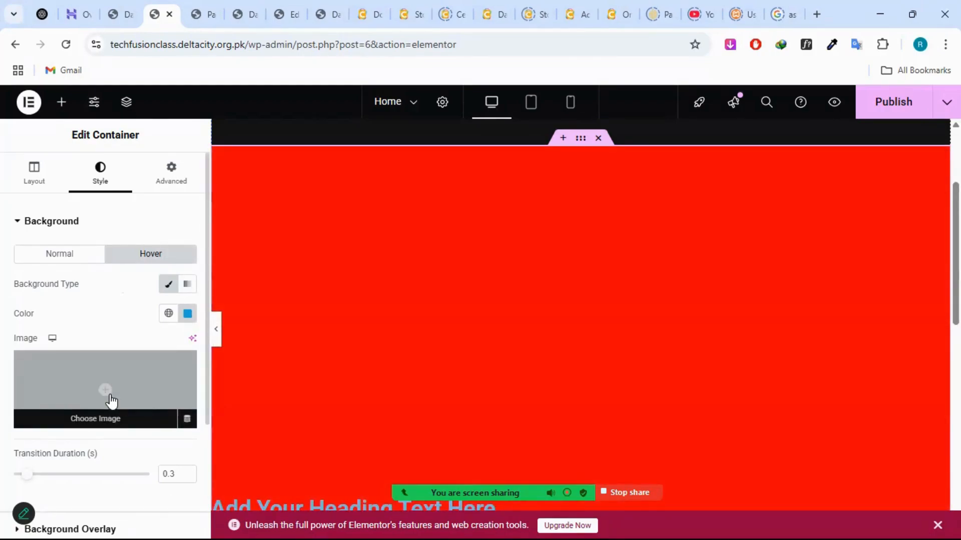
{"action": "left_click", "coordinate": [106, 391]}
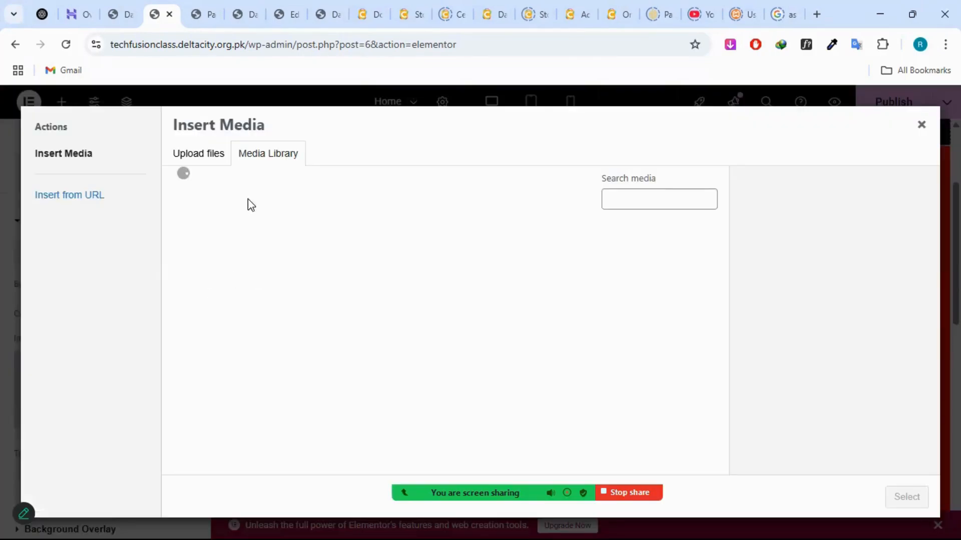
{"action": "left_click", "coordinate": [327, 267]}
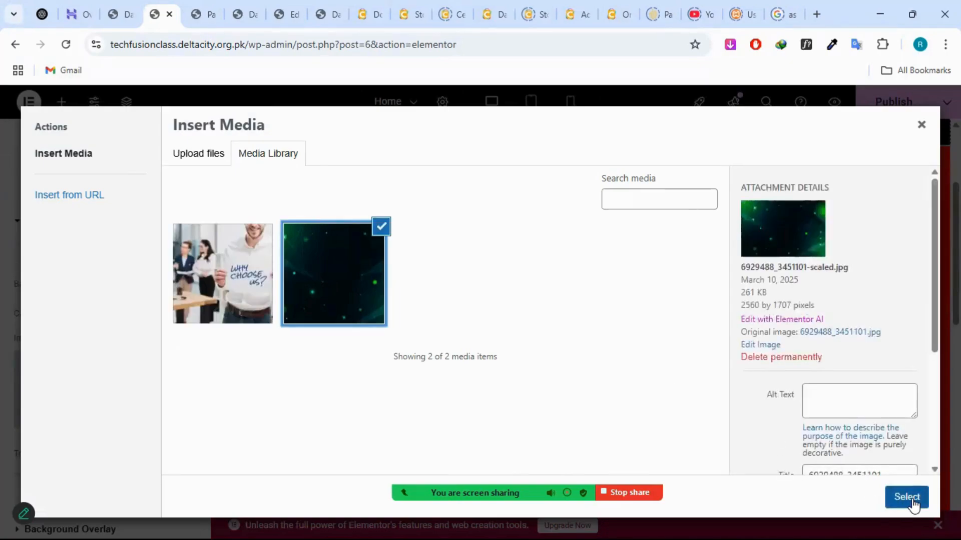
{"action": "left_click", "coordinate": [906, 497]}
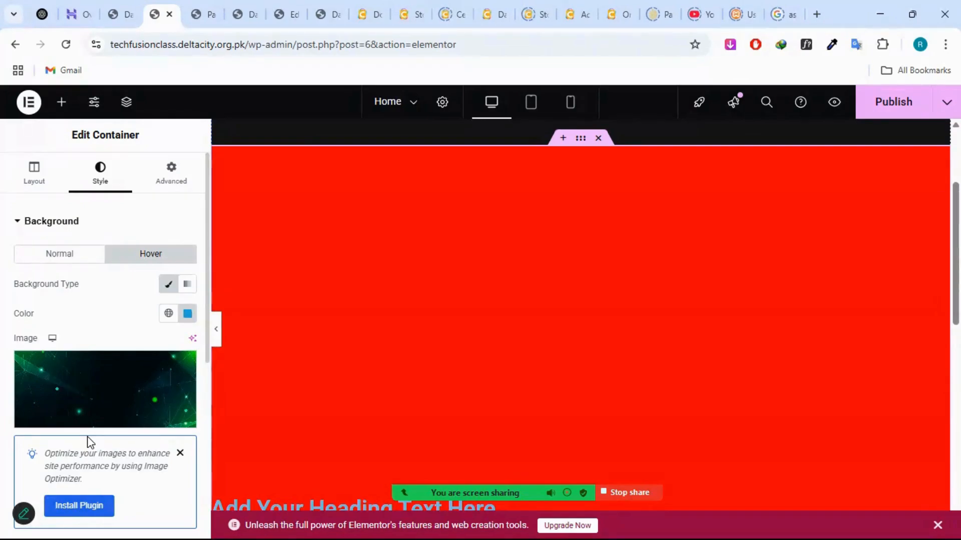
- Set the transition duration of the container's hover background to 2 seconds
{"action": "scroll", "coordinate": [89, 440], "scroll_direction": "down", "scroll_amount": 6}
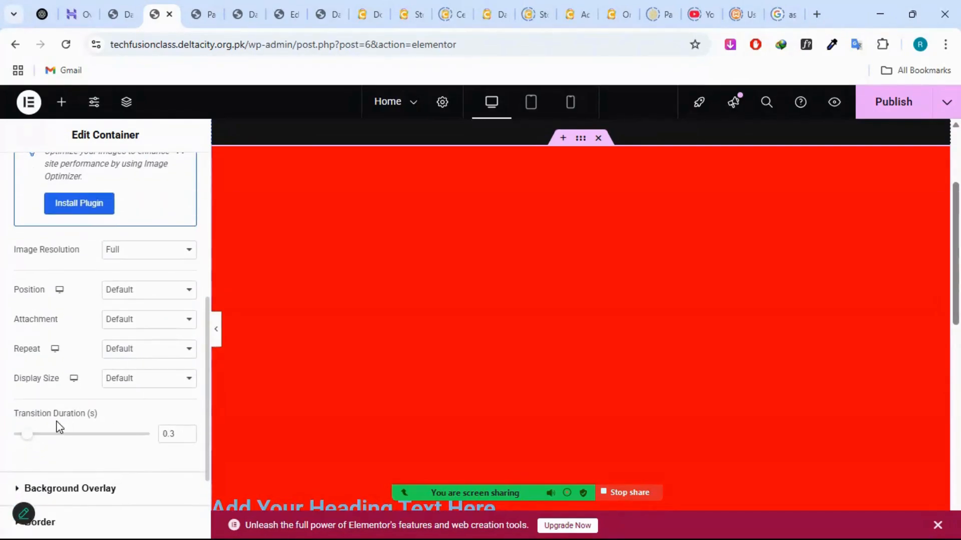
{"action": "scroll", "coordinate": [165, 263], "scroll_direction": "up", "scroll_amount": 1}
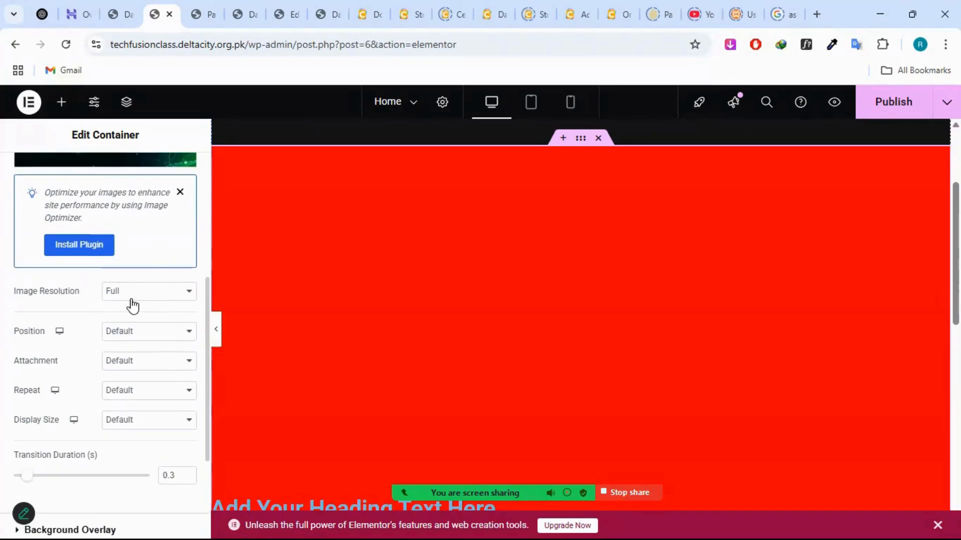
{"action": "scroll", "coordinate": [133, 304], "scroll_direction": "up", "scroll_amount": 1}
{"action": "scroll", "coordinate": [142, 346], "scroll_direction": "up", "scroll_amount": 5}
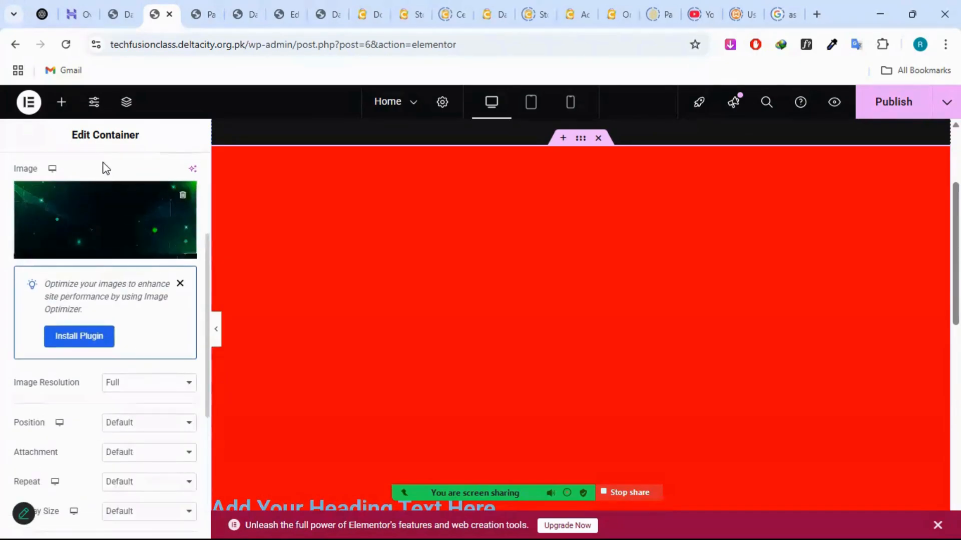
{"action": "left_click", "coordinate": [72, 201]}
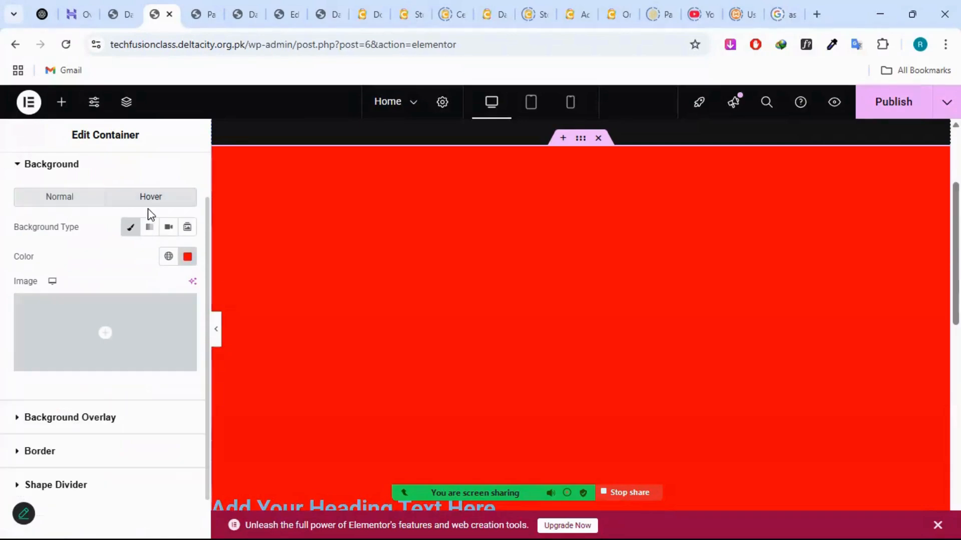
{"action": "left_click", "coordinate": [141, 203]}
{"action": "scroll", "coordinate": [122, 311], "scroll_direction": "down", "scroll_amount": 5}
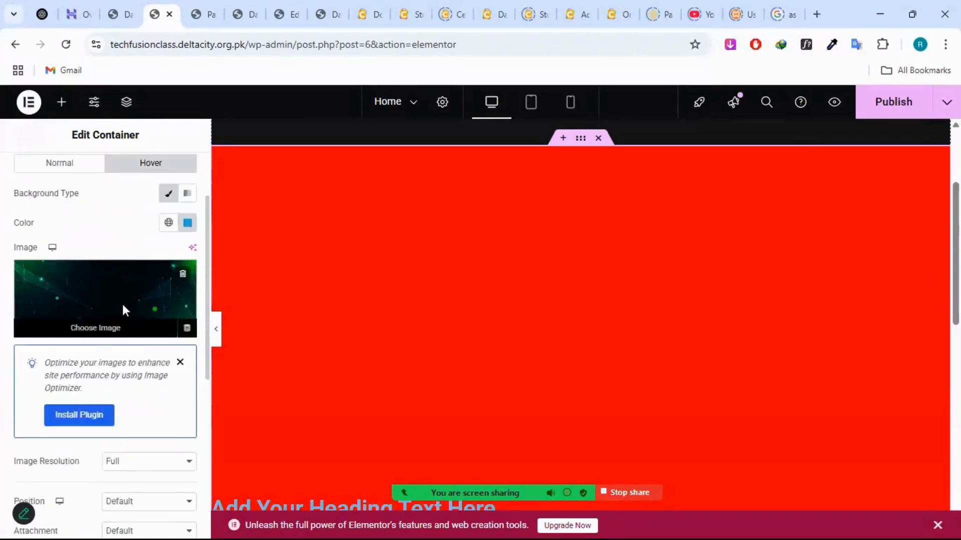
{"action": "scroll", "coordinate": [95, 419], "scroll_direction": "down", "scroll_amount": 2}
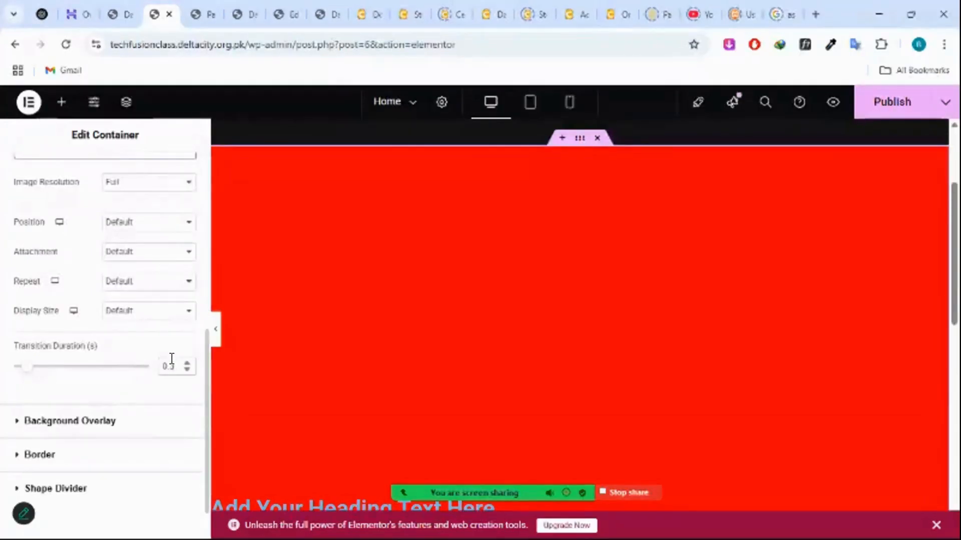
{"action": "type", "text": "1"}
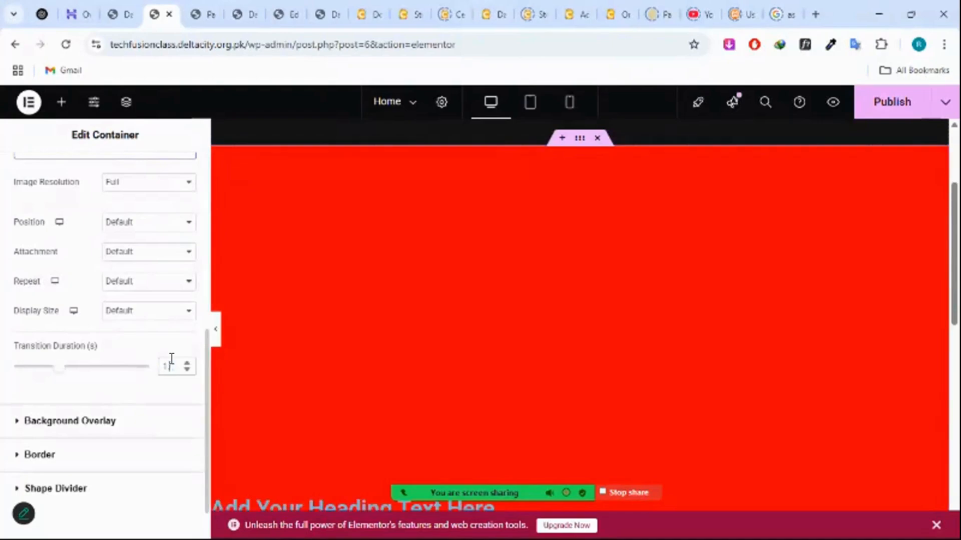
{"action": "type", "text": ".5"}
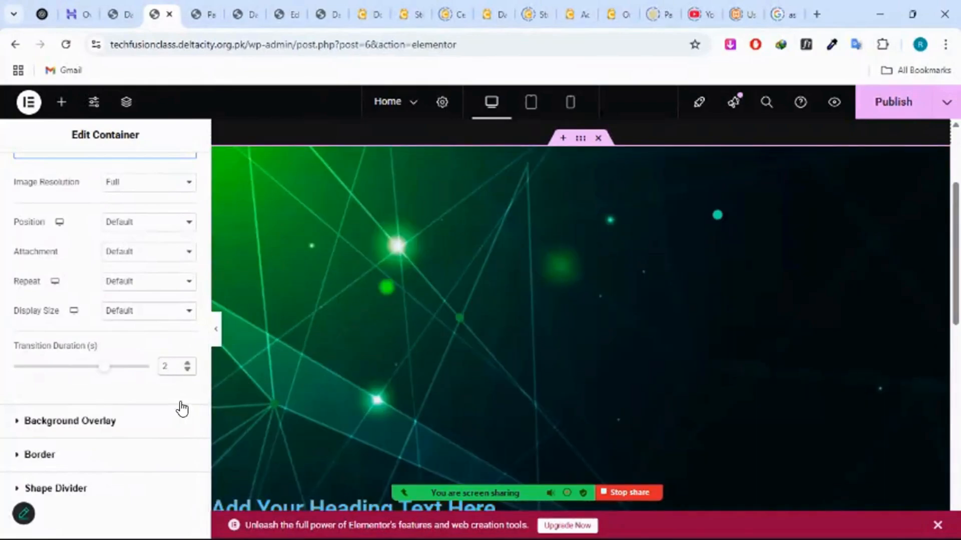
- Try the Slideshow and Video background types for the container's normal state and return it to Classic
{"action": "scroll", "coordinate": [90, 344], "scroll_direction": "up", "scroll_amount": 4}
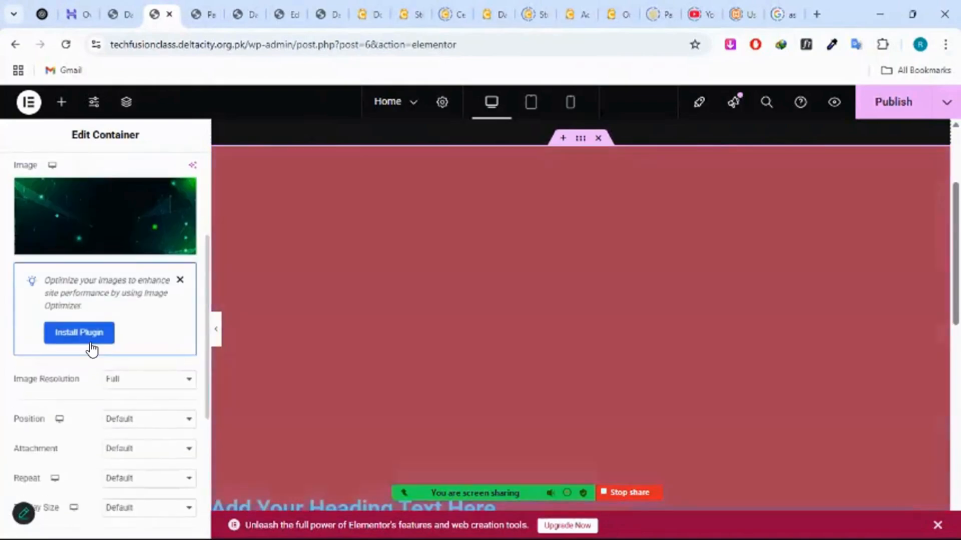
{"action": "scroll", "coordinate": [90, 346], "scroll_direction": "up", "scroll_amount": 3}
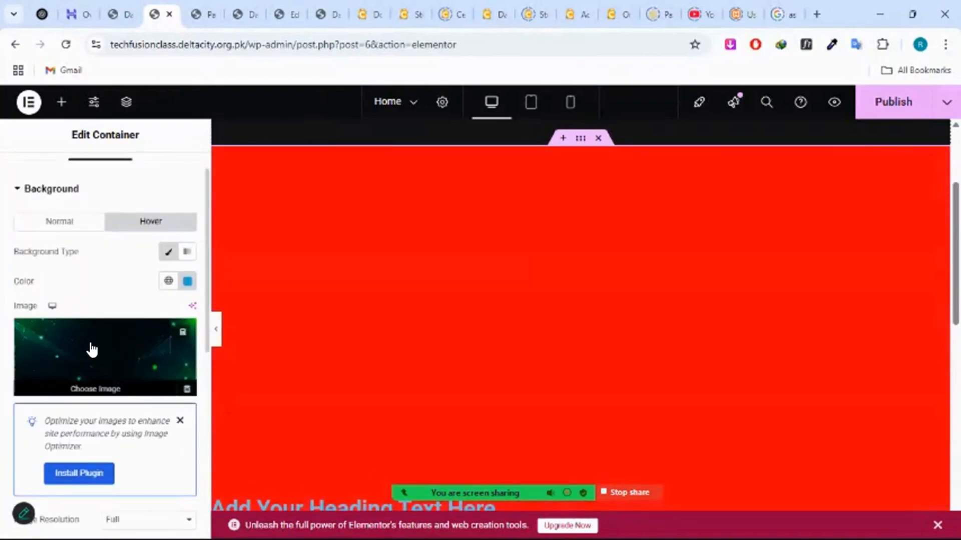
{"action": "left_click", "coordinate": [84, 228]}
{"action": "scroll", "coordinate": [150, 339], "scroll_direction": "down", "scroll_amount": 2}
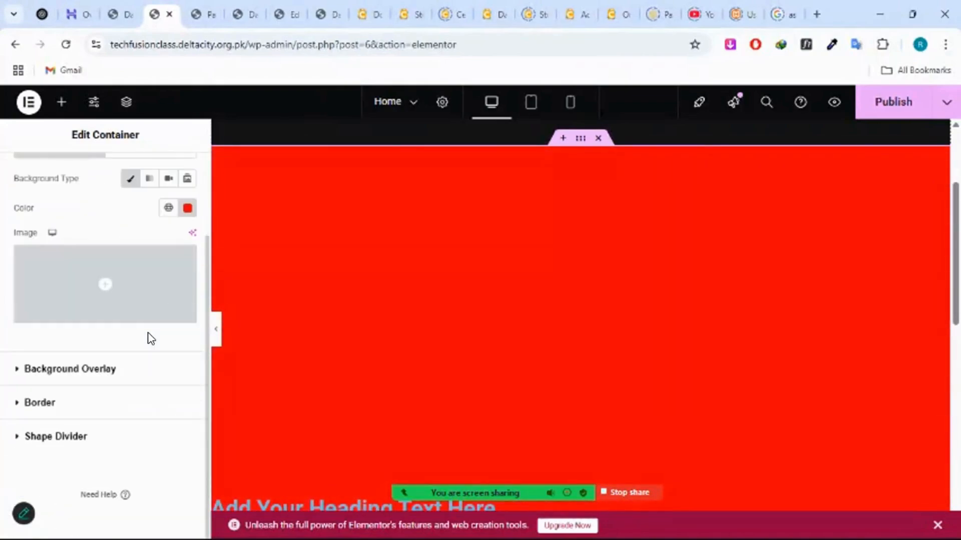
{"action": "scroll", "coordinate": [107, 284], "scroll_direction": "up", "scroll_amount": 3}
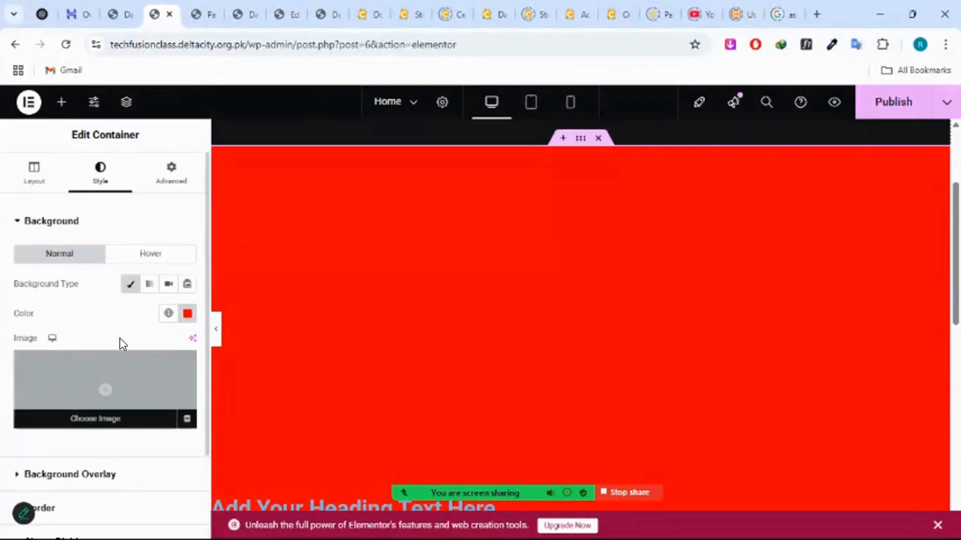
{"action": "left_click", "coordinate": [188, 284]}
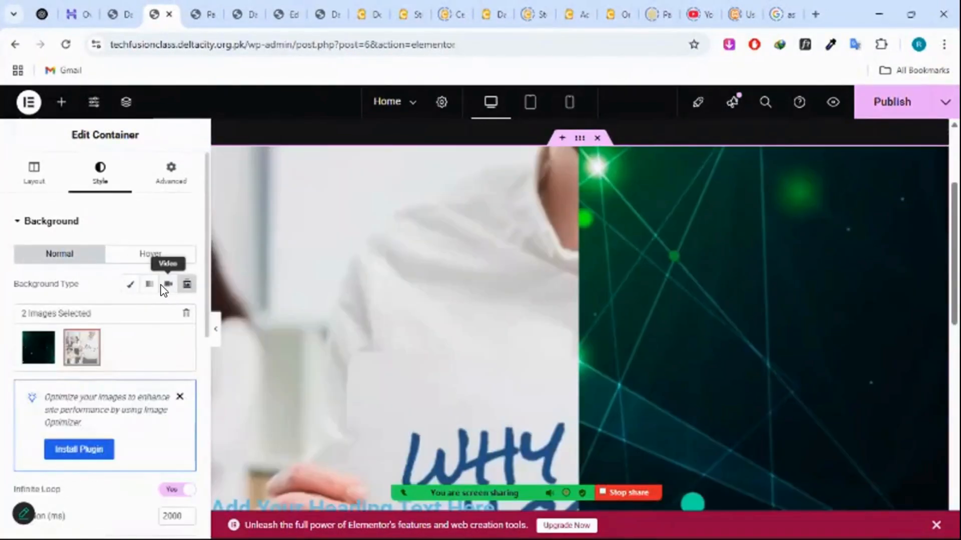
{"action": "left_click", "coordinate": [168, 283]}
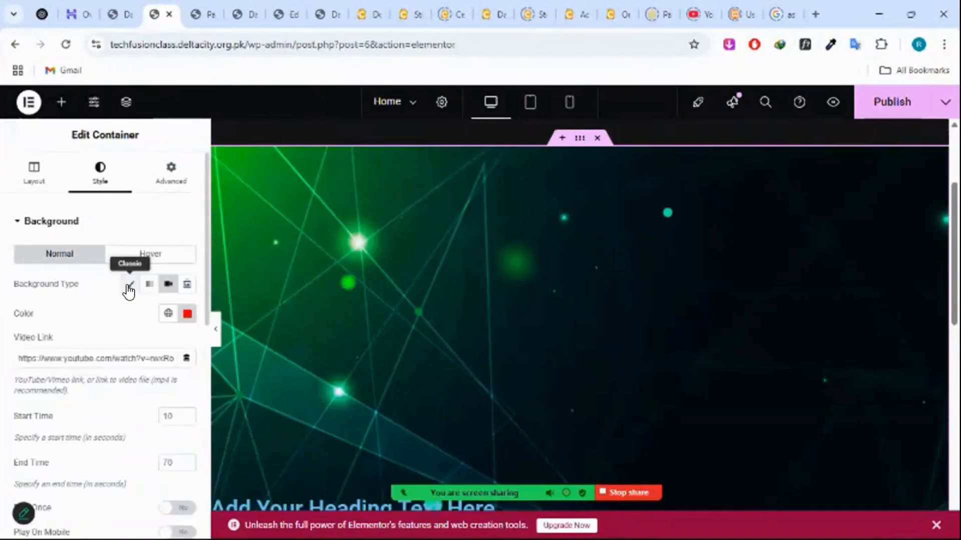
{"action": "left_click", "coordinate": [129, 285]}
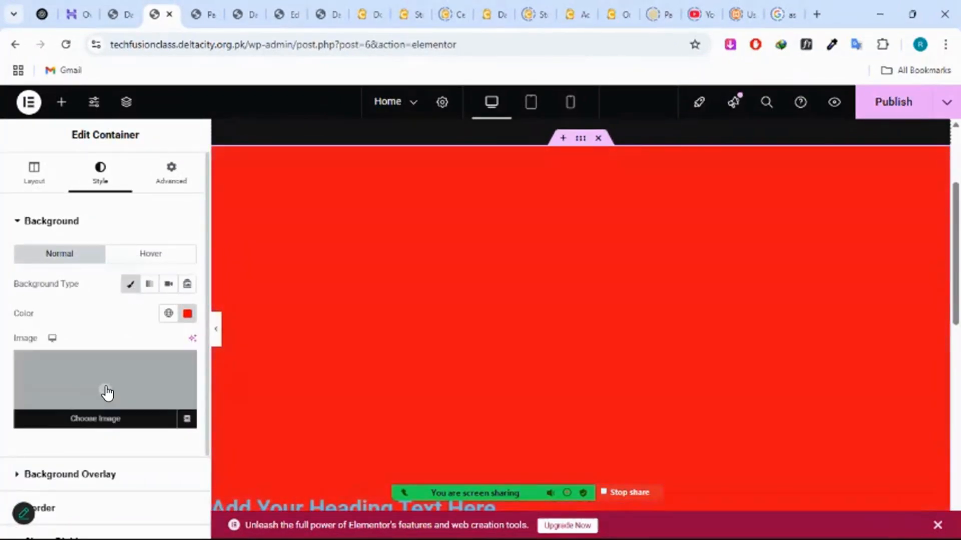
- Examine the container's hover effect on the page and review its hover image options and transition duration
{"action": "scroll", "coordinate": [107, 392], "scroll_direction": "down", "scroll_amount": 2}
{"action": "scroll", "coordinate": [395, 368], "scroll_direction": "down", "scroll_amount": 3}
{"action": "scroll", "coordinate": [226, 348], "scroll_direction": "down", "scroll_amount": 1}
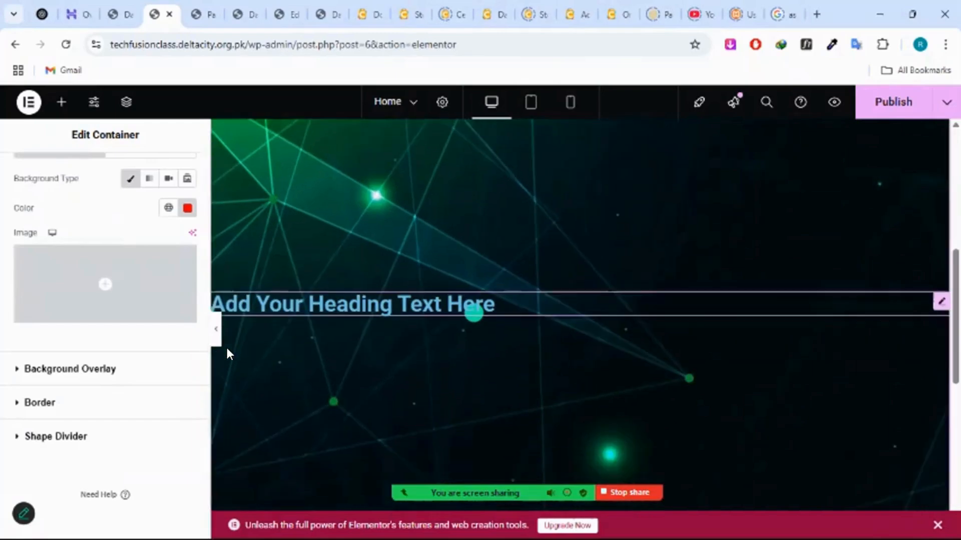
{"action": "scroll", "coordinate": [227, 350], "scroll_direction": "down", "scroll_amount": 5}
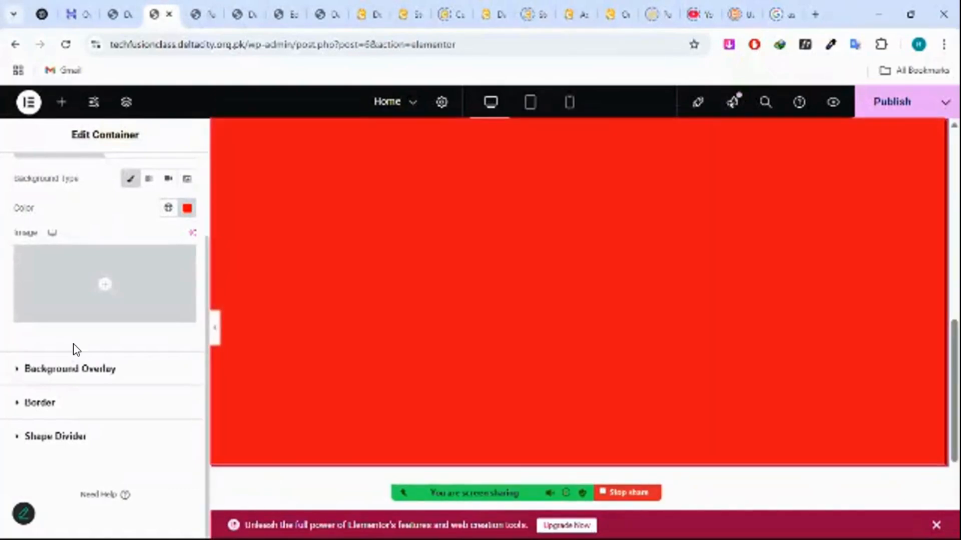
{"action": "scroll", "coordinate": [73, 343], "scroll_direction": "up", "scroll_amount": 3}
{"action": "left_click", "coordinate": [118, 253]}
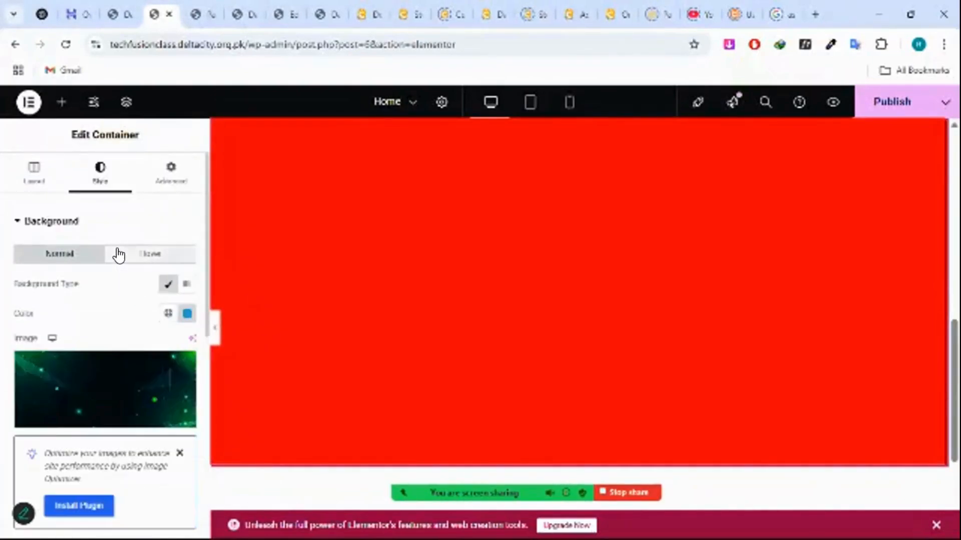
{"action": "scroll", "coordinate": [136, 390], "scroll_direction": "down", "scroll_amount": 4}
{"action": "scroll", "coordinate": [129, 424], "scroll_direction": "down", "scroll_amount": 3}
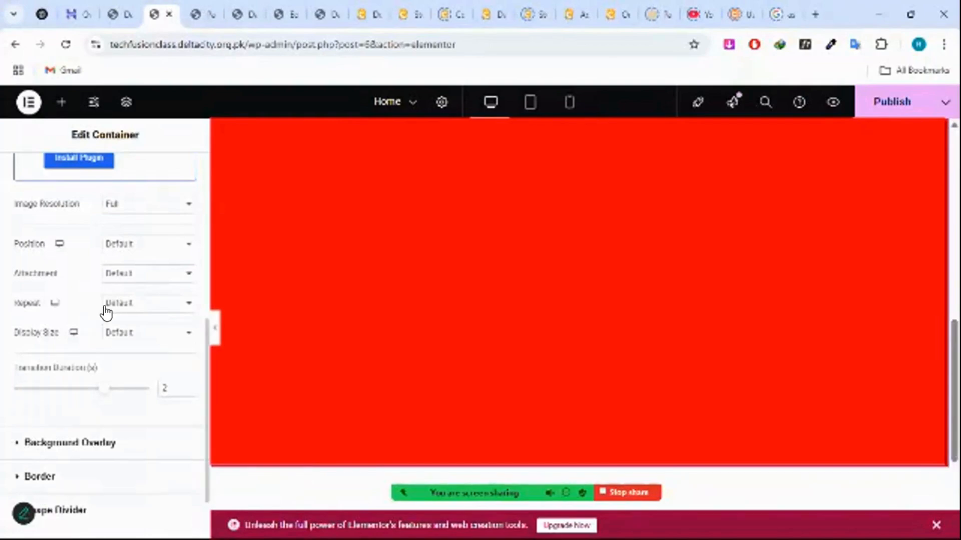
- Try the Gradient type for the container's hover background and preview the Linear gradient on the page
{"action": "scroll", "coordinate": [104, 306], "scroll_direction": "up", "scroll_amount": 1}
{"action": "scroll", "coordinate": [137, 280], "scroll_direction": "up", "scroll_amount": 2}
{"action": "scroll", "coordinate": [136, 279], "scroll_direction": "up", "scroll_amount": 4}
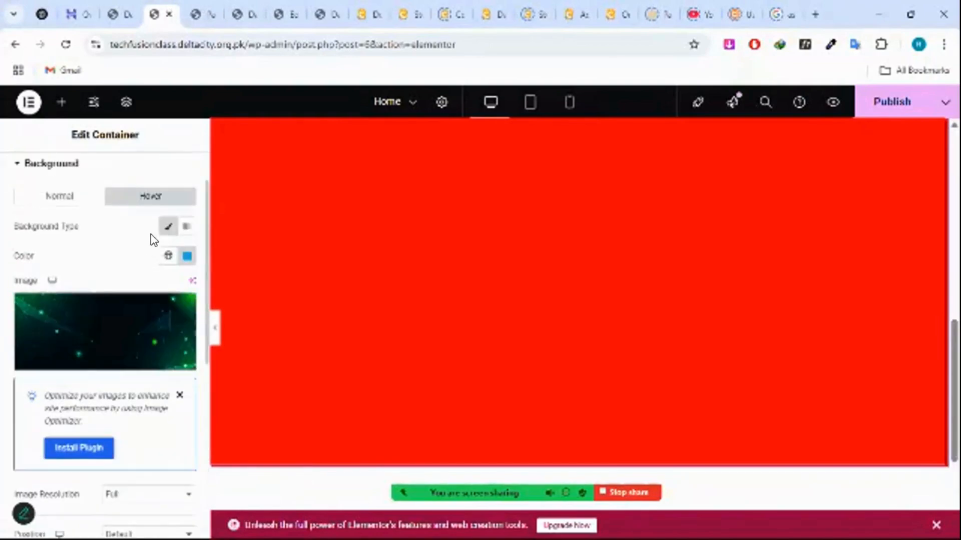
{"action": "left_click", "coordinate": [182, 230]}
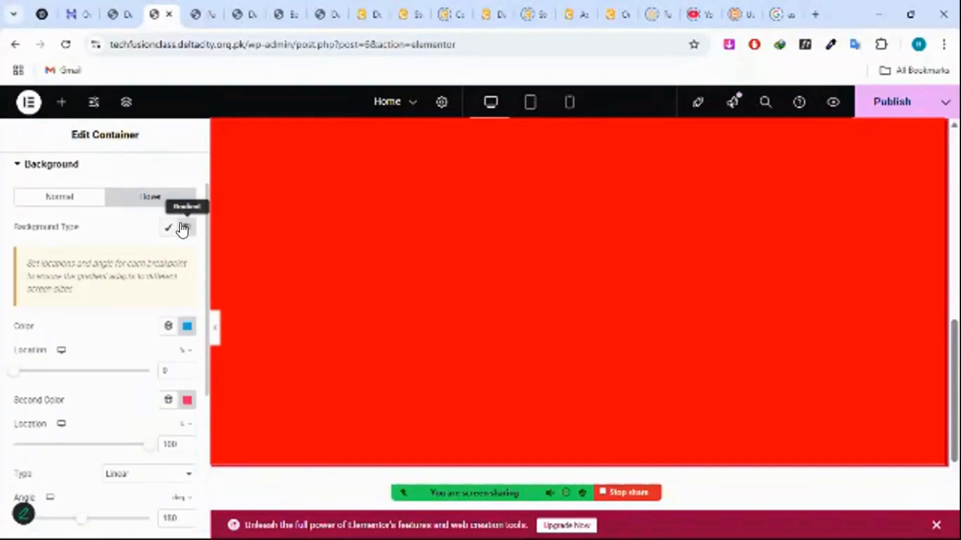
{"action": "scroll", "coordinate": [119, 279], "scroll_direction": "up", "scroll_amount": 1}
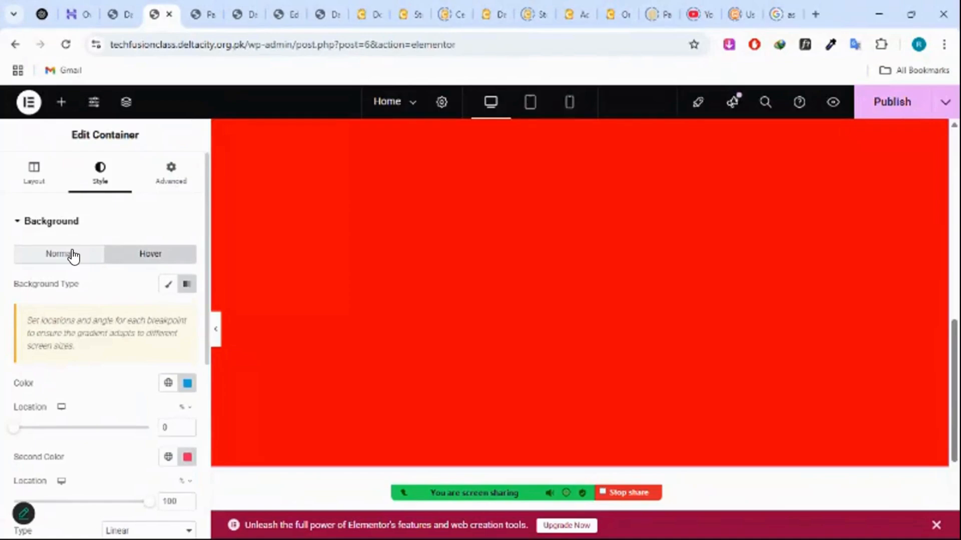
{"action": "left_click", "coordinate": [74, 255]}
{"action": "left_click", "coordinate": [125, 253]}
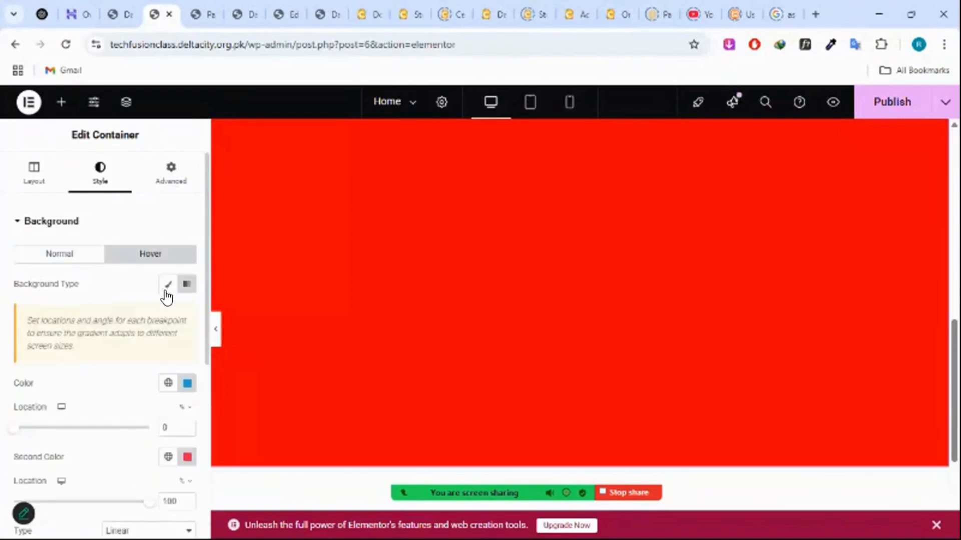
{"action": "scroll", "coordinate": [173, 383], "scroll_direction": "down", "scroll_amount": 3}
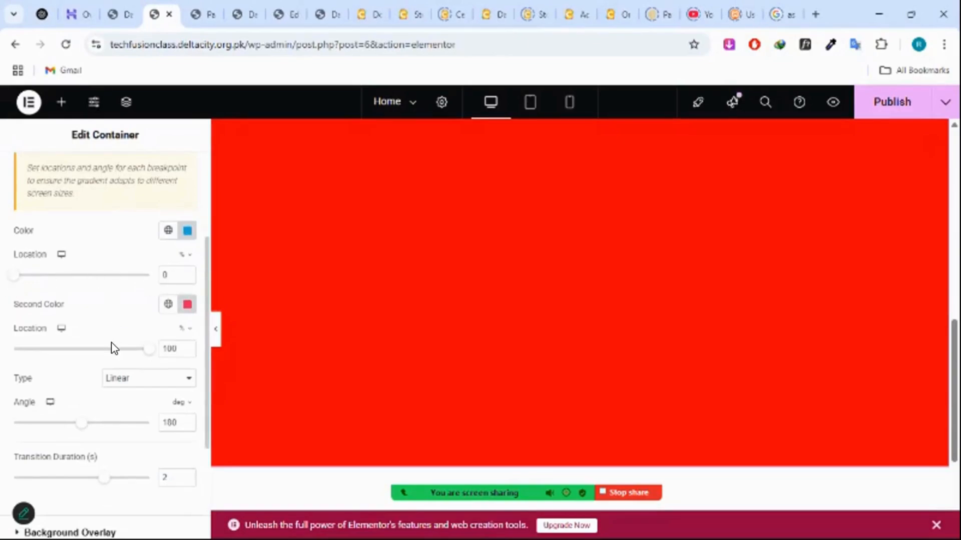
{"action": "left_click", "coordinate": [115, 378]}
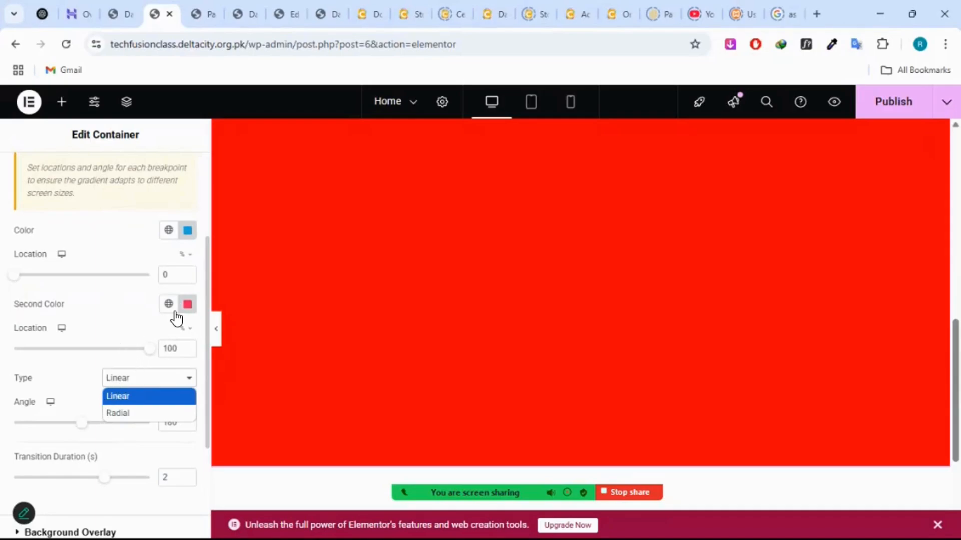
{"action": "scroll", "coordinate": [364, 284], "scroll_direction": "up", "scroll_amount": 6}
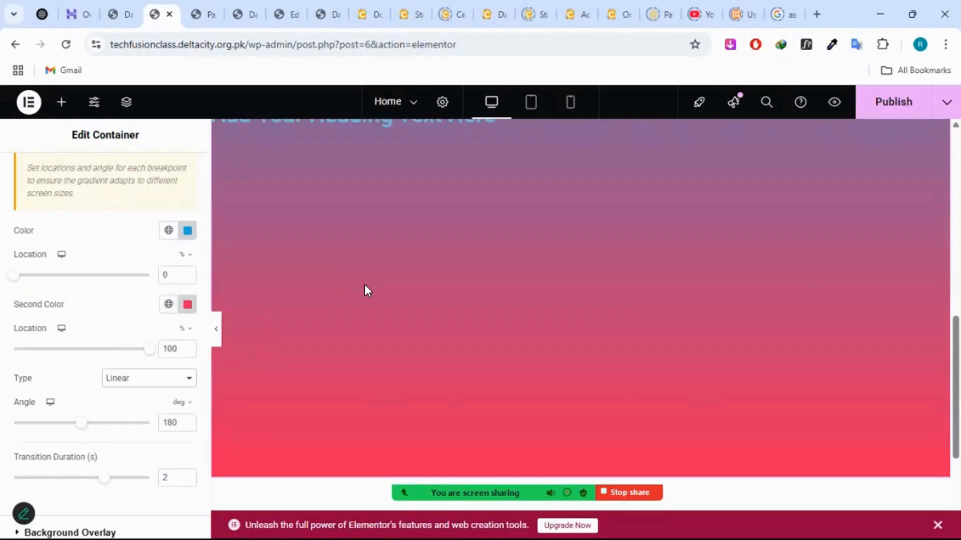
{"action": "scroll", "coordinate": [475, 309], "scroll_direction": "down", "scroll_amount": 5}
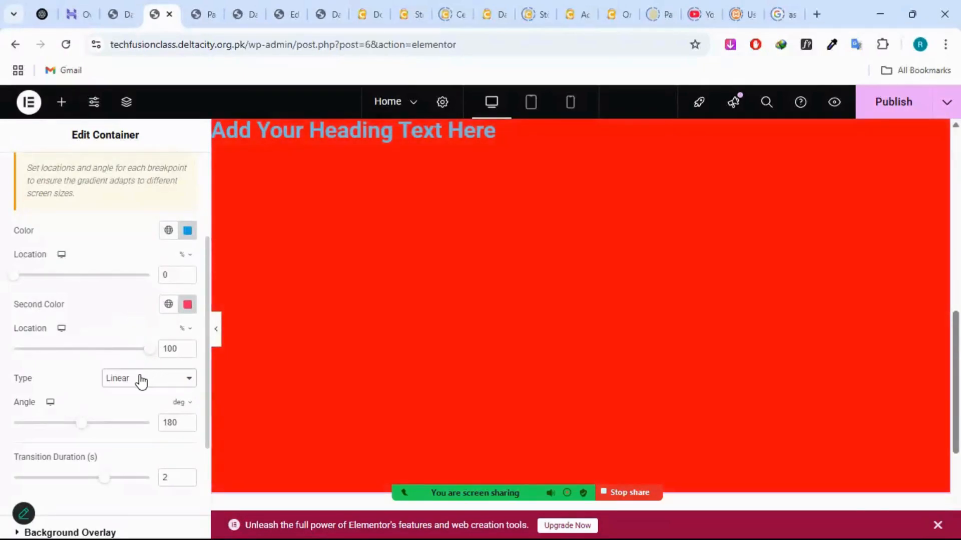
- Change the hover gradient's type to Radial and preview it on the container
{"action": "left_click", "coordinate": [139, 380]}
{"action": "left_click", "coordinate": [134, 414]}
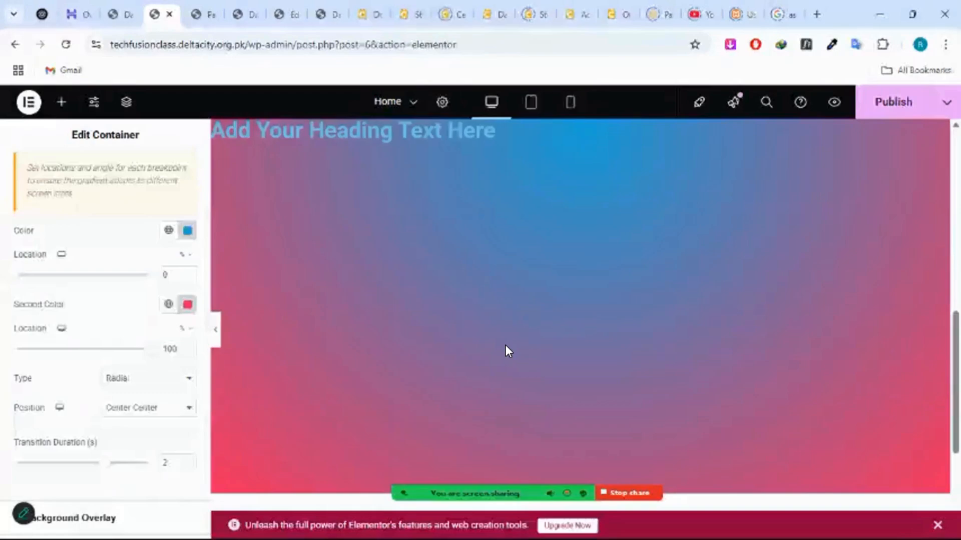
{"action": "scroll", "coordinate": [500, 242], "scroll_direction": "up", "scroll_amount": 5}
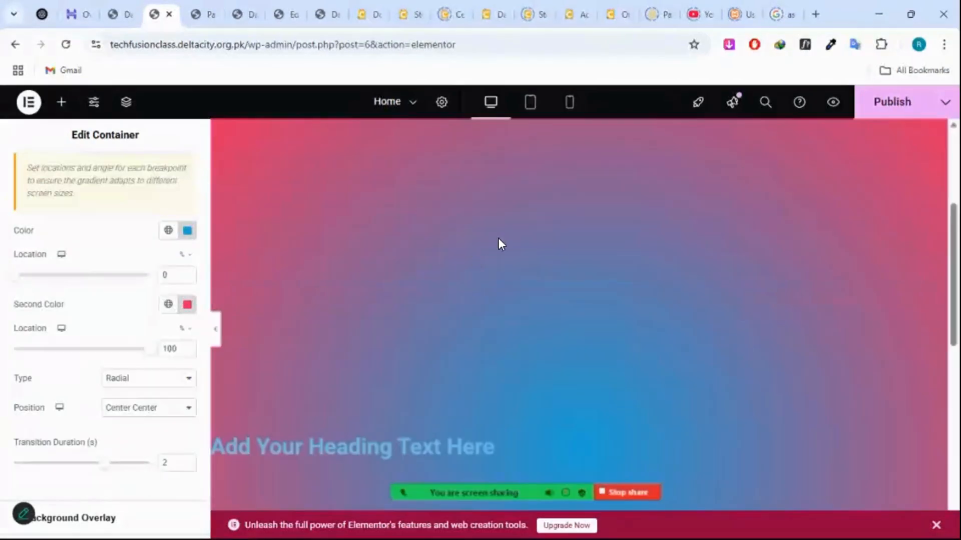
{"action": "scroll", "coordinate": [536, 245], "scroll_direction": "down", "scroll_amount": 2}
{"action": "scroll", "coordinate": [537, 245], "scroll_direction": "down", "scroll_amount": 3}
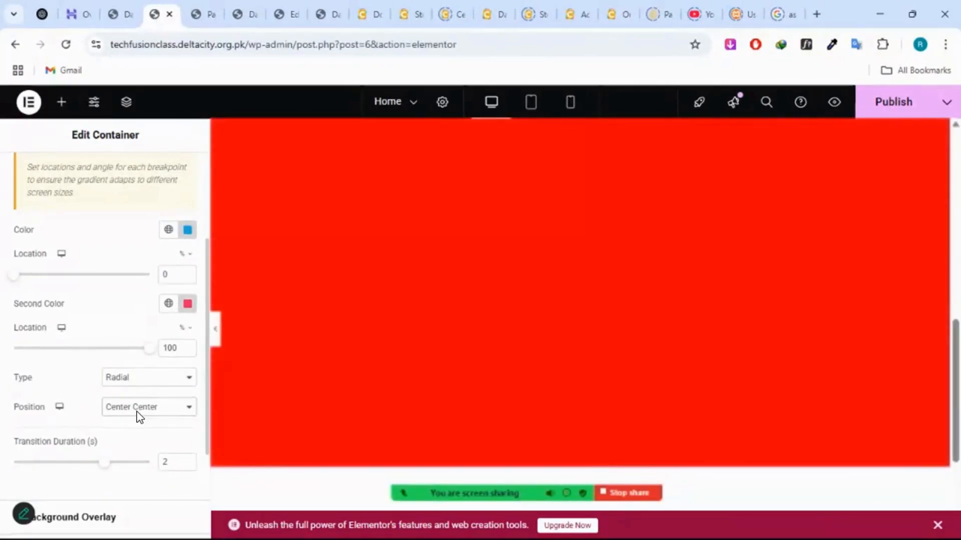
{"action": "scroll", "coordinate": [120, 396], "scroll_direction": "down", "scroll_amount": 2}
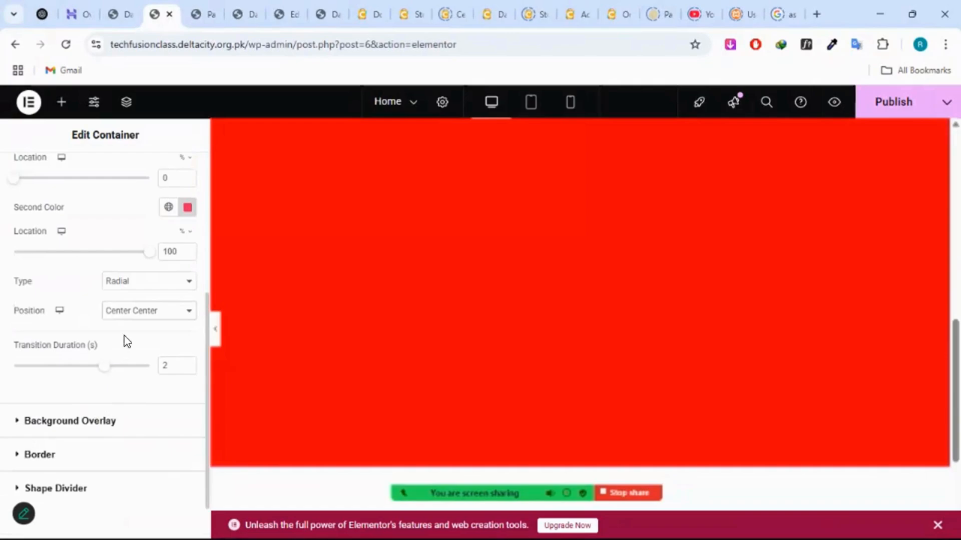
{"action": "right_click", "coordinate": [54, 291]}
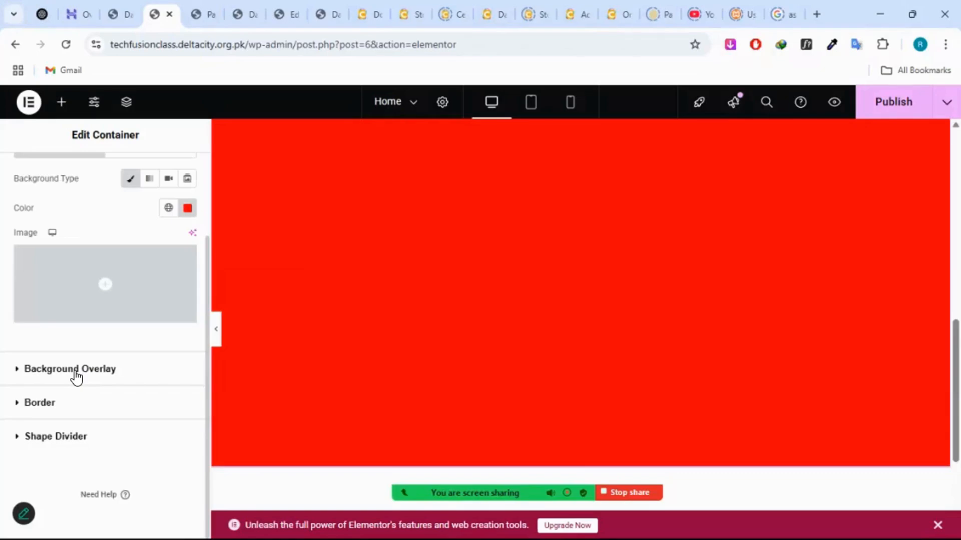
- Return the container's hover background type to Classic
{"action": "left_click", "coordinate": [75, 373]}
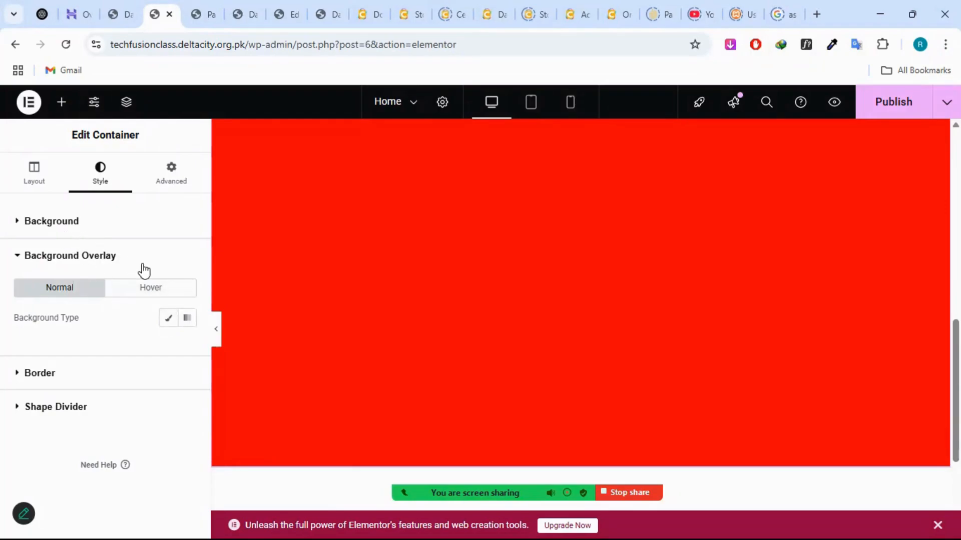
{"action": "left_click", "coordinate": [153, 235]}
{"action": "left_click", "coordinate": [159, 266]}
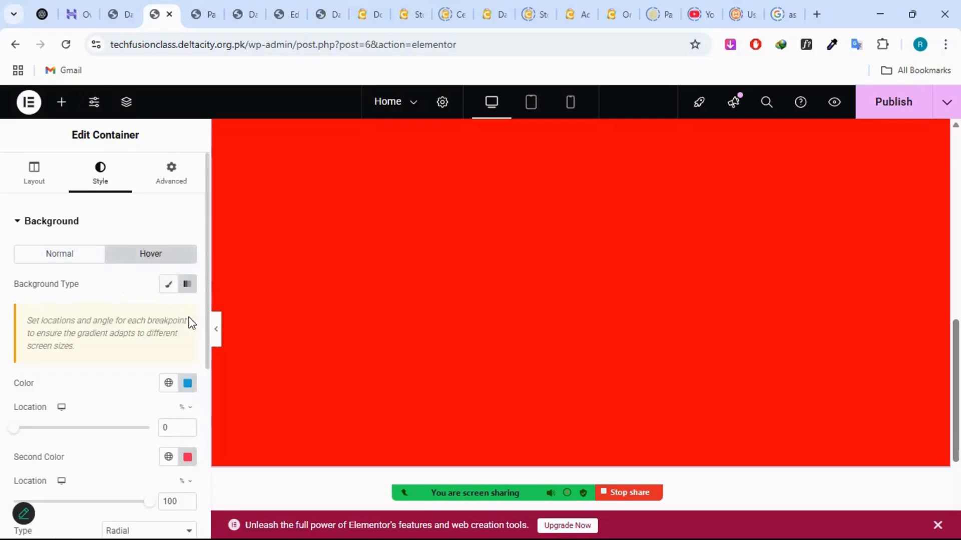
{"action": "left_click", "coordinate": [168, 285]}
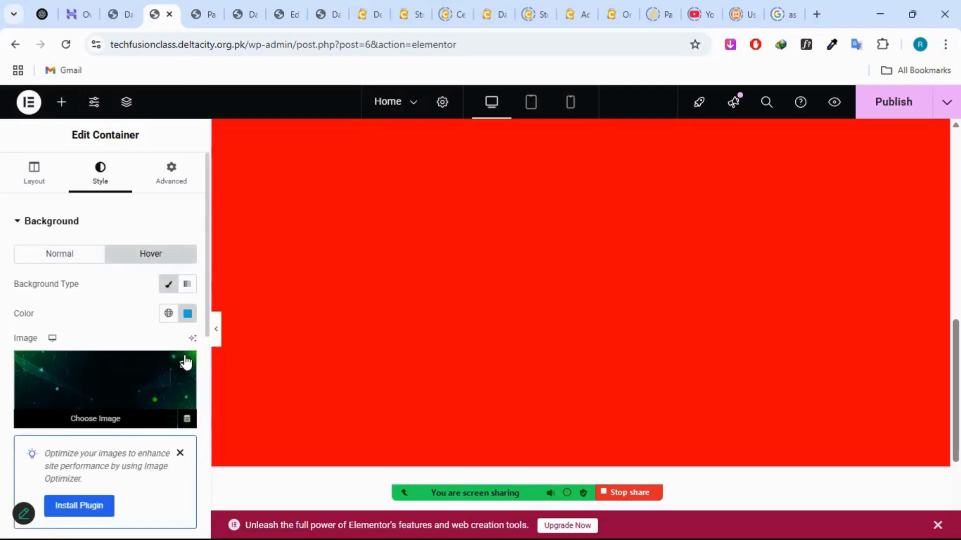
- Remove the dark green image from the container's hover background and clear its hover color
{"action": "left_click", "coordinate": [185, 365]}
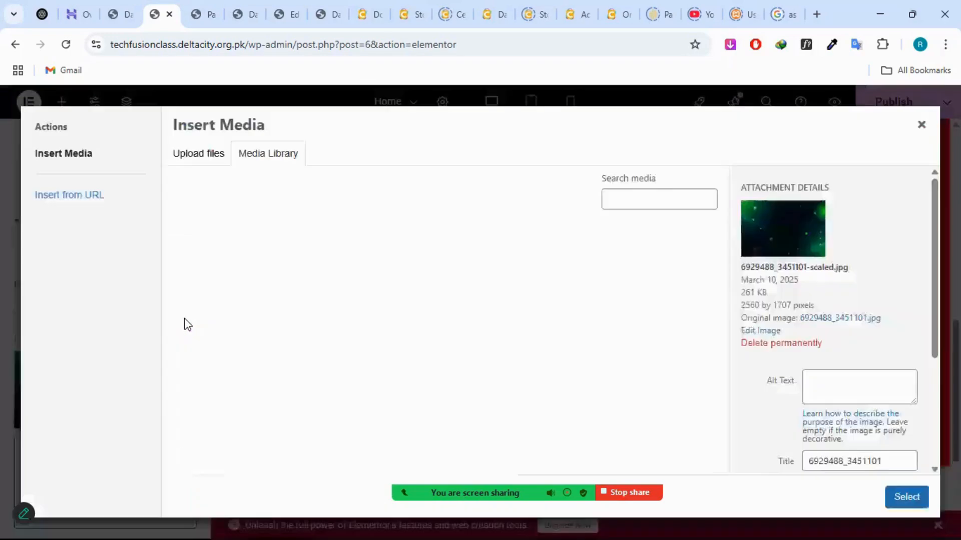
{"action": "left_click", "coordinate": [324, 103]}
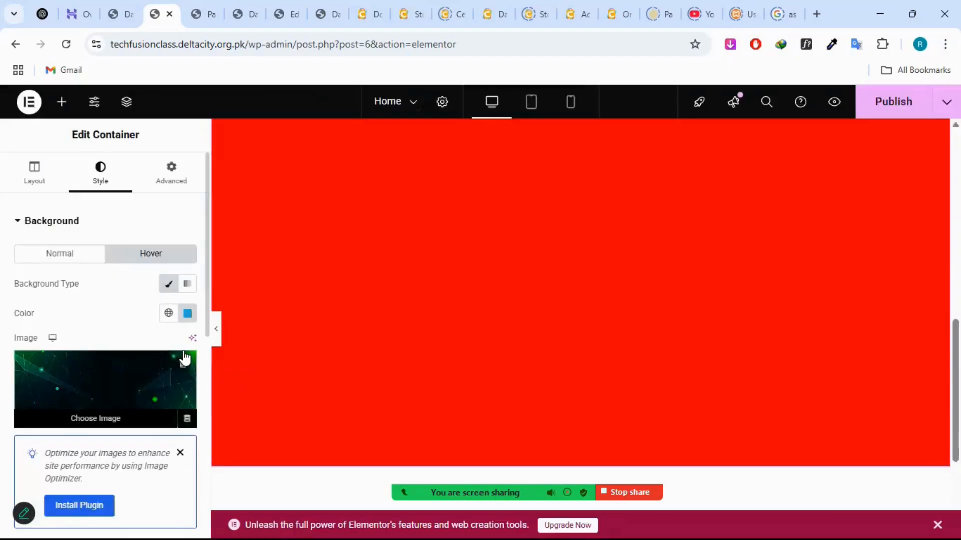
{"action": "left_click", "coordinate": [187, 314]}
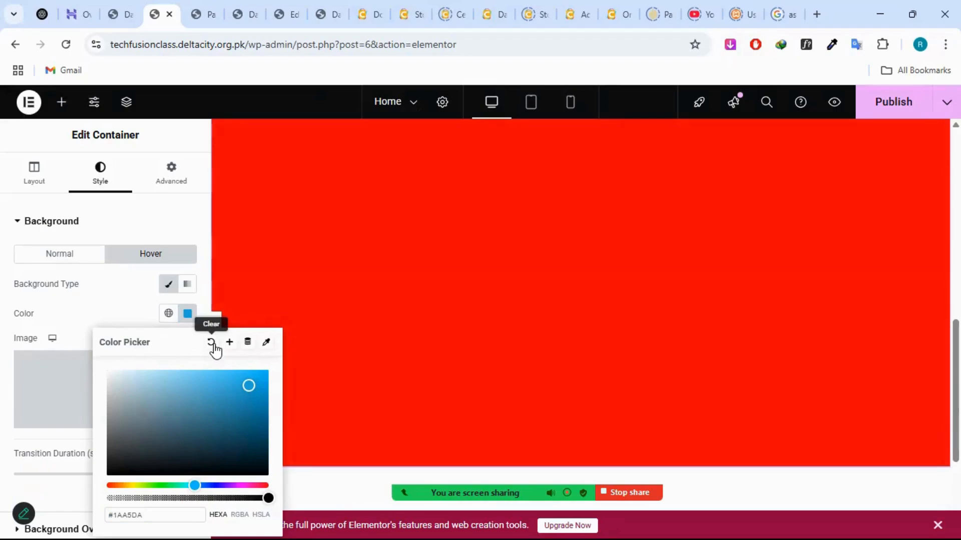
{"action": "left_click", "coordinate": [215, 345]}
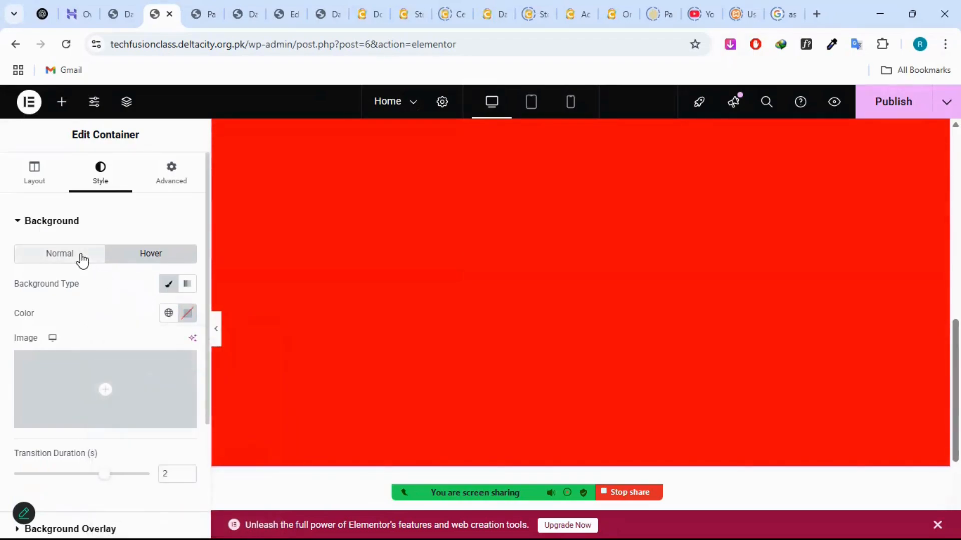
- Give the container's normal background overlay the Classic type with the bright blue color #011AFF
{"action": "left_click", "coordinate": [80, 258]}
{"action": "scroll", "coordinate": [81, 360], "scroll_direction": "down", "scroll_amount": 2}
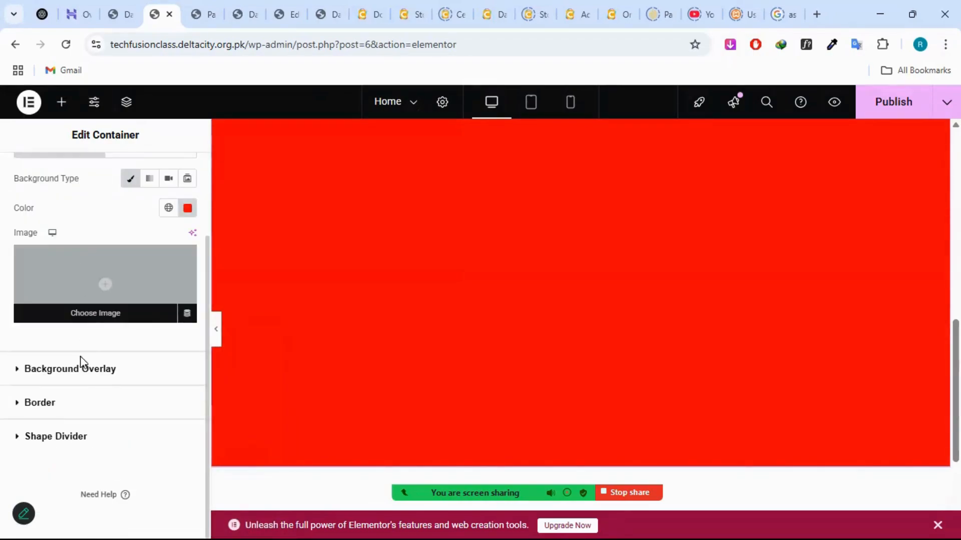
{"action": "left_click", "coordinate": [73, 385]}
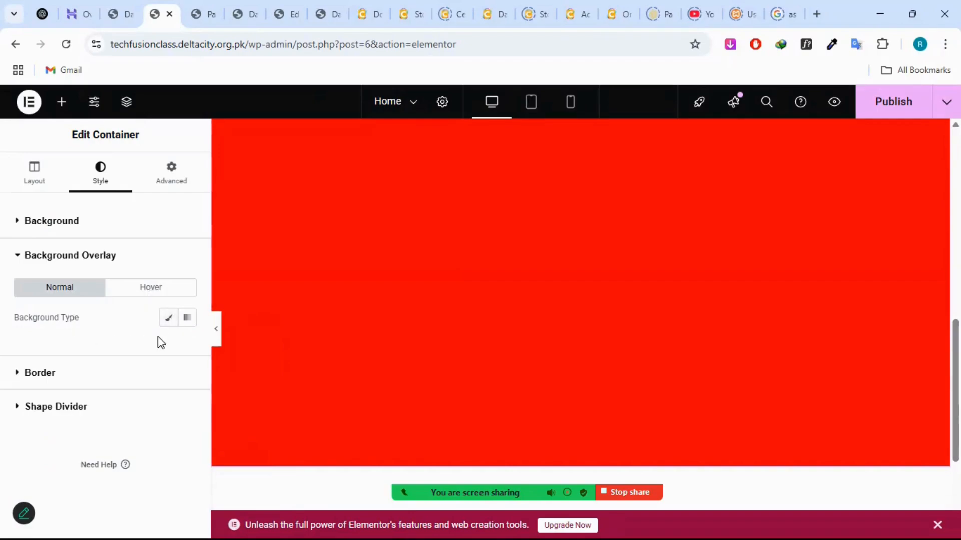
{"action": "left_click", "coordinate": [168, 320]}
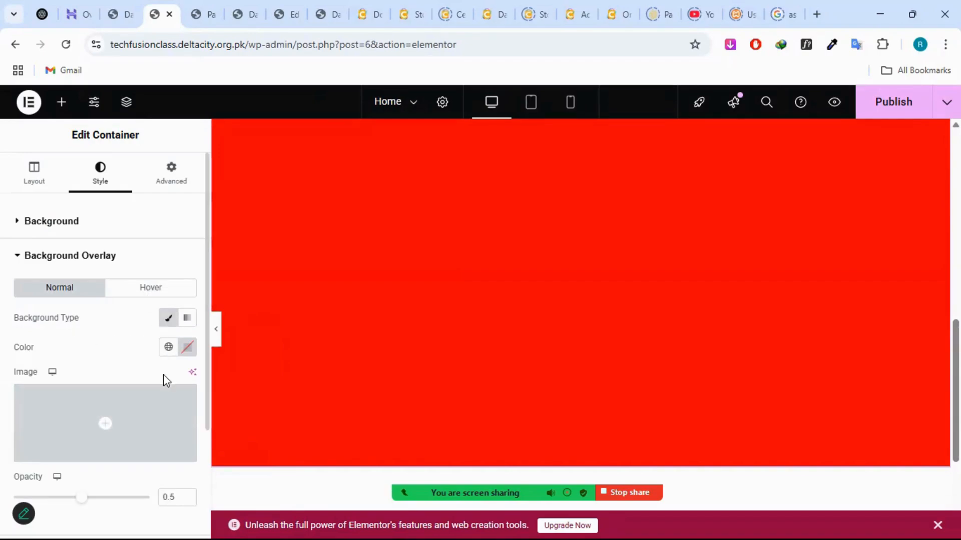
{"action": "left_click", "coordinate": [184, 355]}
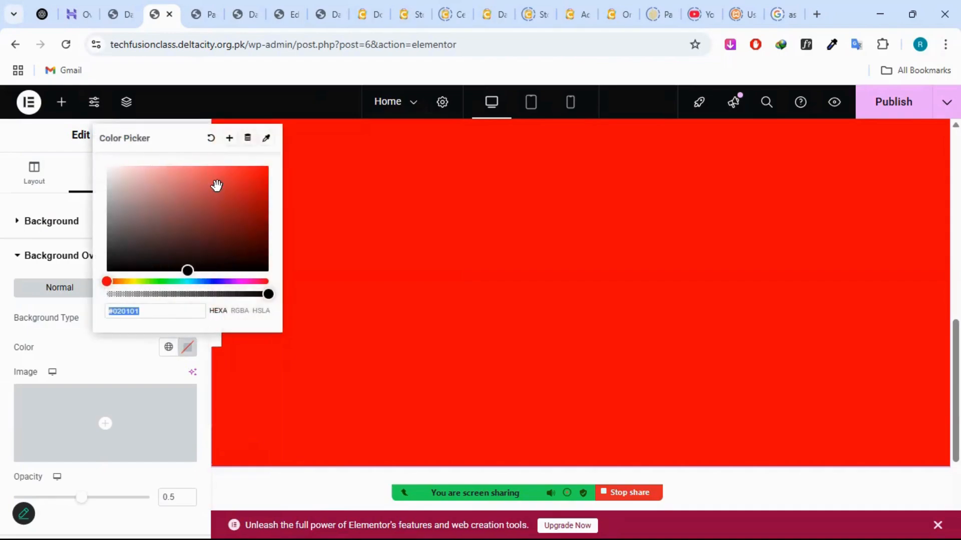
{"action": "left_click", "coordinate": [200, 230]}
{"action": "left_click", "coordinate": [199, 281]}
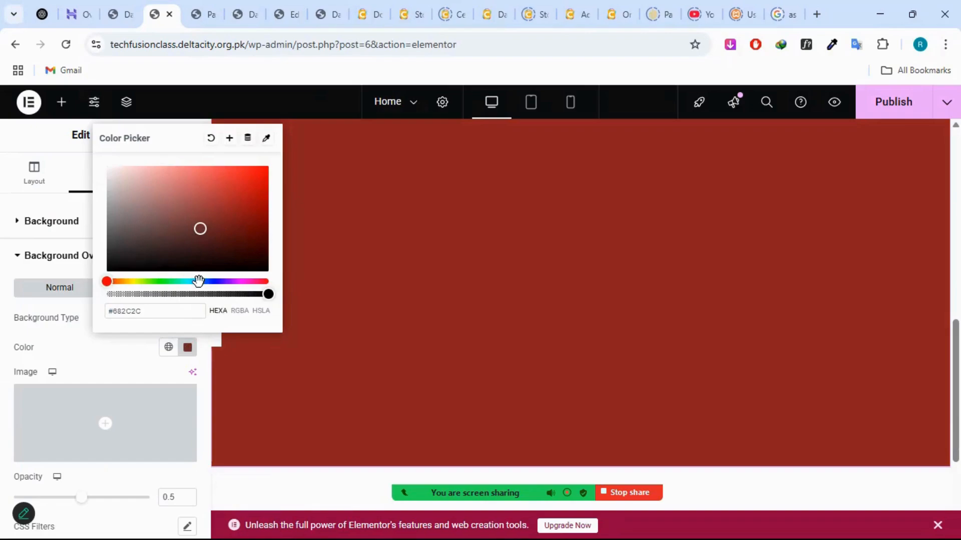
{"action": "left_click_drag", "start_coordinate": [200, 283], "coordinate": [211, 281]}
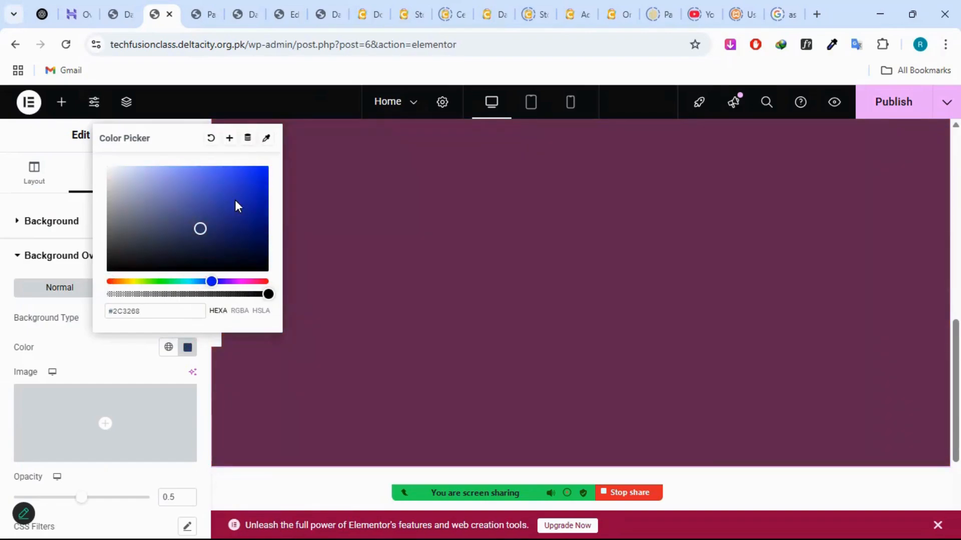
{"action": "left_click", "coordinate": [235, 184]}
{"action": "left_click_drag", "start_coordinate": [208, 180], "coordinate": [266, 142]}
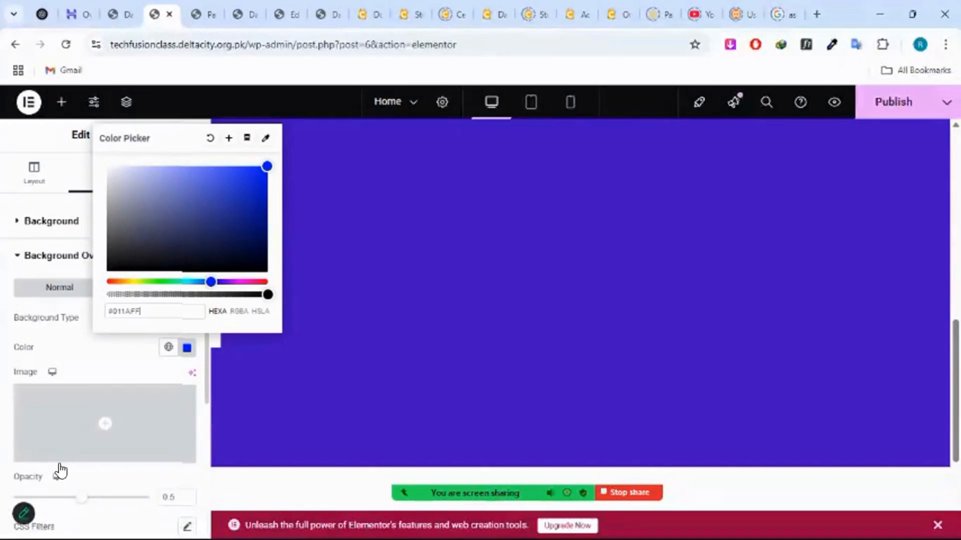
- Lower the background overlay's opacity to 0.1
{"action": "scroll", "coordinate": [55, 468], "scroll_direction": "down", "scroll_amount": 1}
{"action": "left_click_drag", "start_coordinate": [53, 463], "coordinate": [28, 468]}
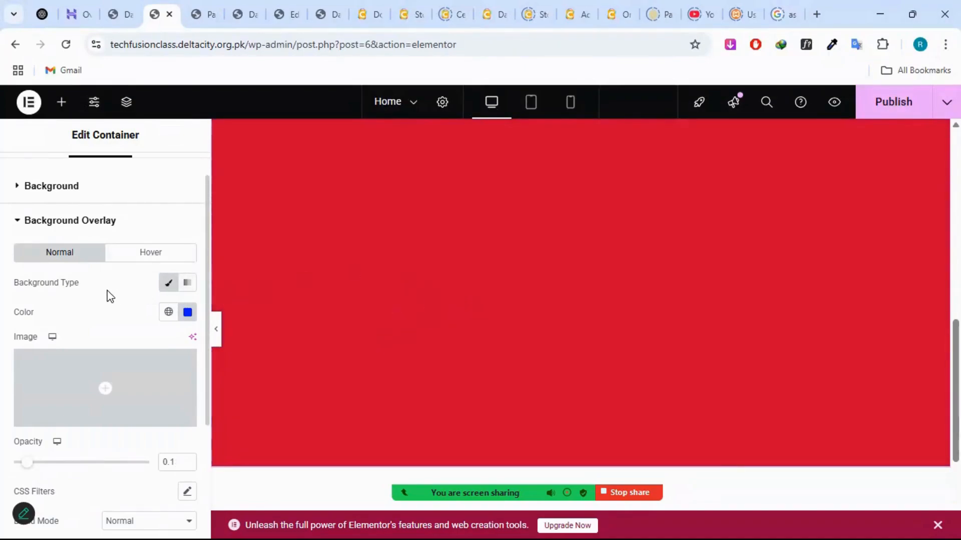
{"action": "scroll", "coordinate": [110, 296], "scroll_direction": "up", "scroll_amount": 1}
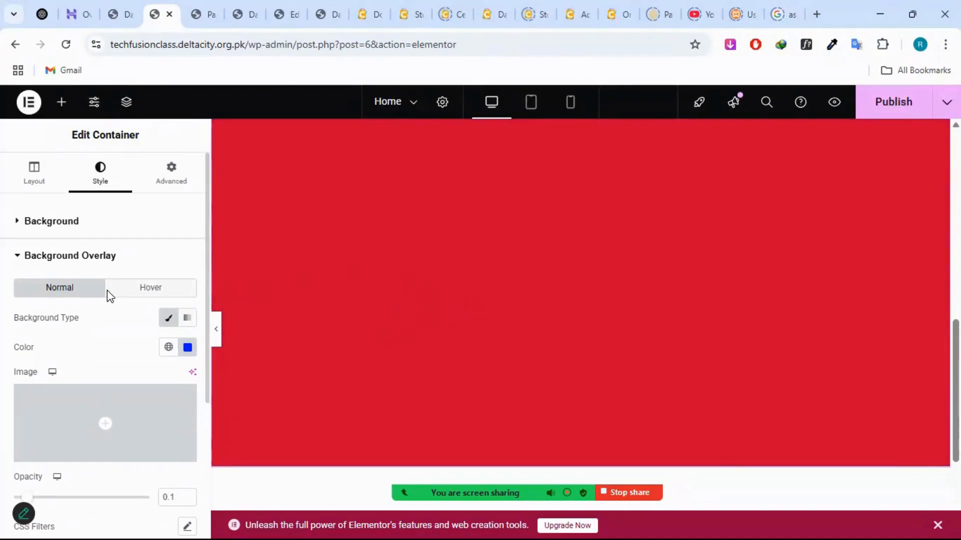
- Use the "Why choose us?" photo from the media library as the container's normal background image
{"action": "left_click", "coordinate": [62, 233]}
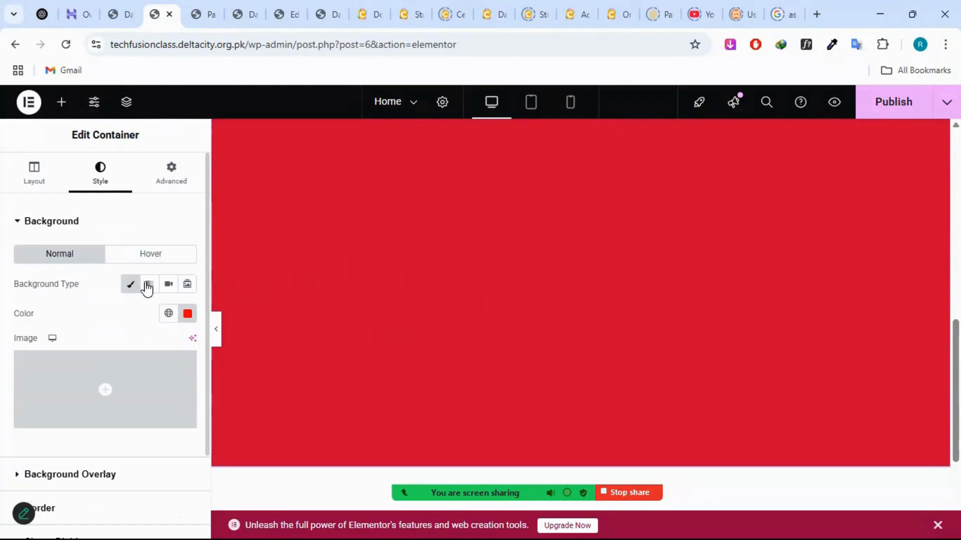
{"action": "left_click", "coordinate": [131, 387]}
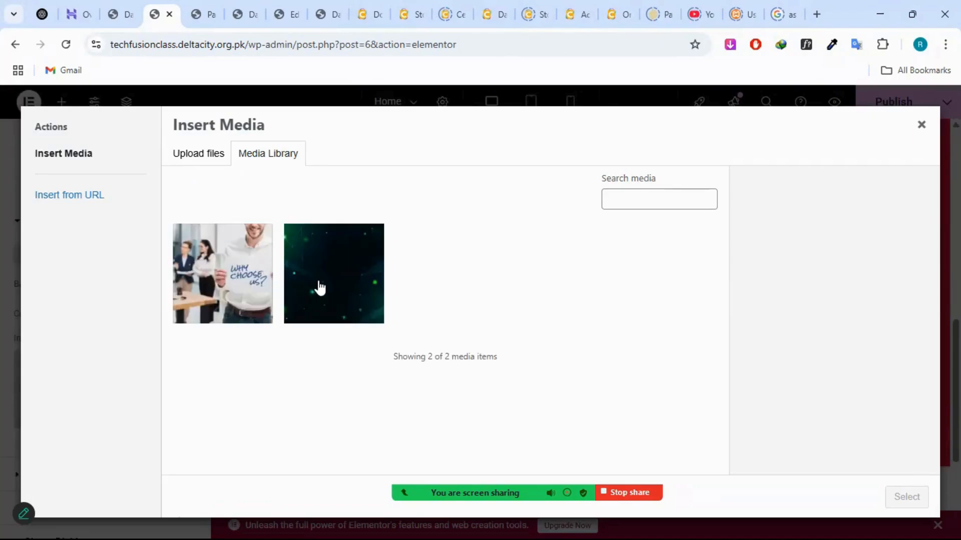
{"action": "left_click", "coordinate": [320, 288]}
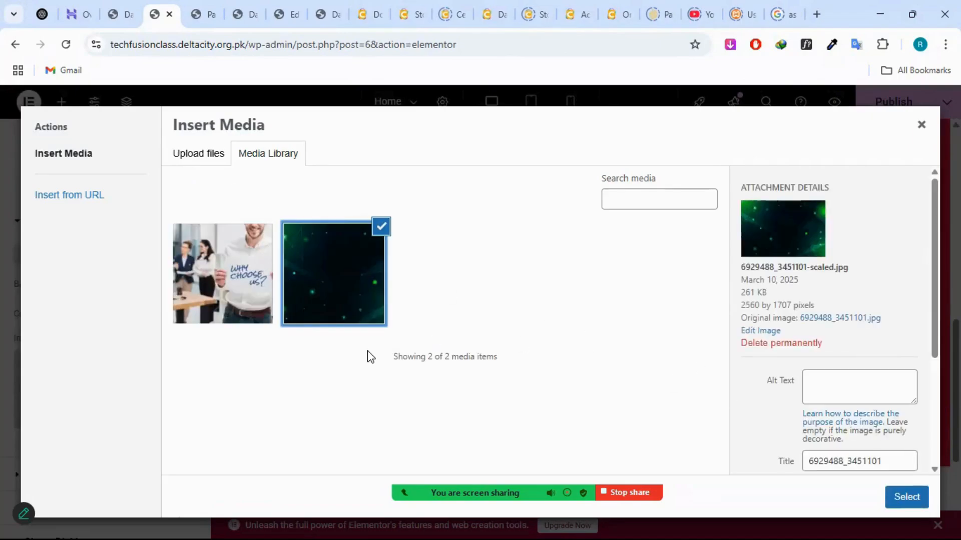
{"action": "left_click", "coordinate": [239, 285]}
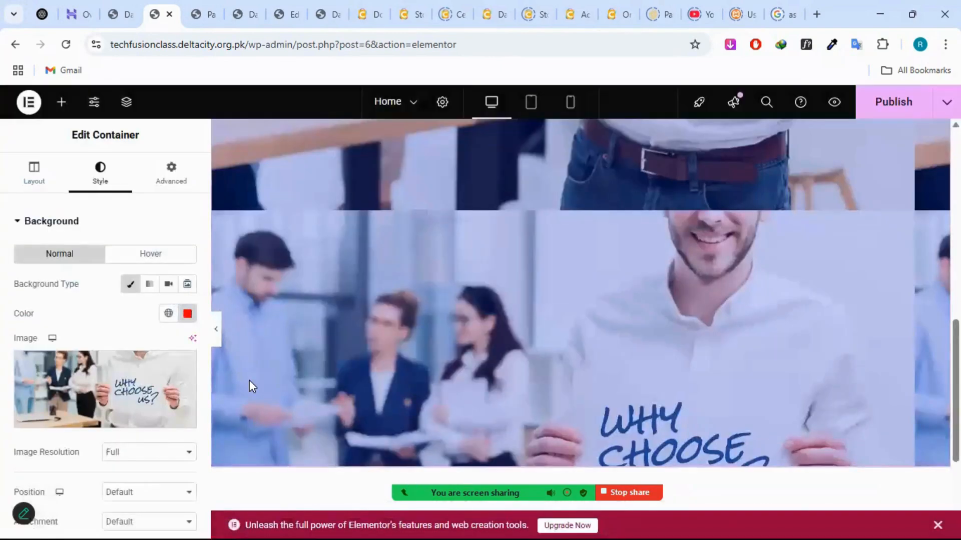
- Set the container's background image to No-repeat with Cover display size and Center Center position
{"action": "scroll", "coordinate": [249, 381], "scroll_direction": "up", "scroll_amount": 2}
{"action": "scroll", "coordinate": [17, 307], "scroll_direction": "down", "scroll_amount": 3}
{"action": "scroll", "coordinate": [16, 306], "scroll_direction": "down", "scroll_amount": 3}
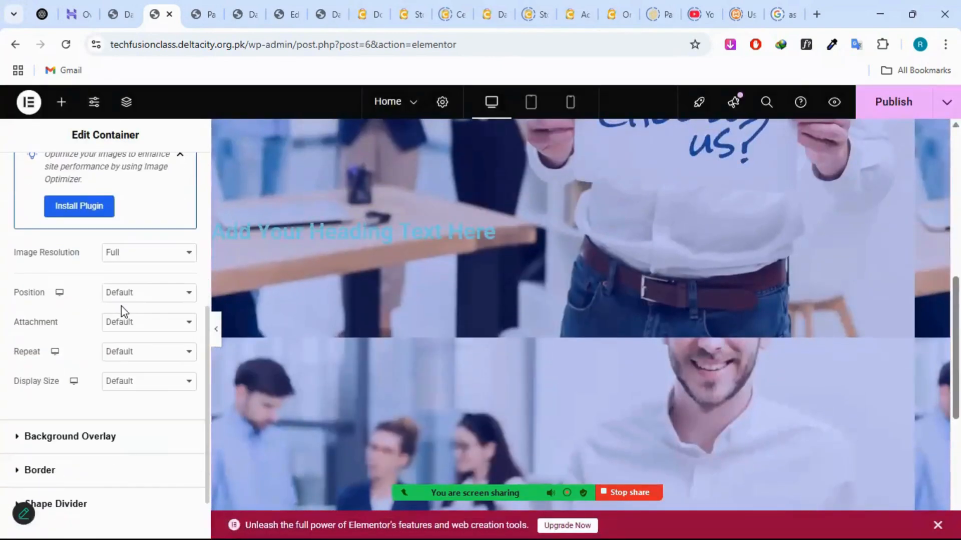
{"action": "left_click", "coordinate": [125, 360]}
{"action": "left_click", "coordinate": [142, 387]}
{"action": "left_click", "coordinate": [131, 386]}
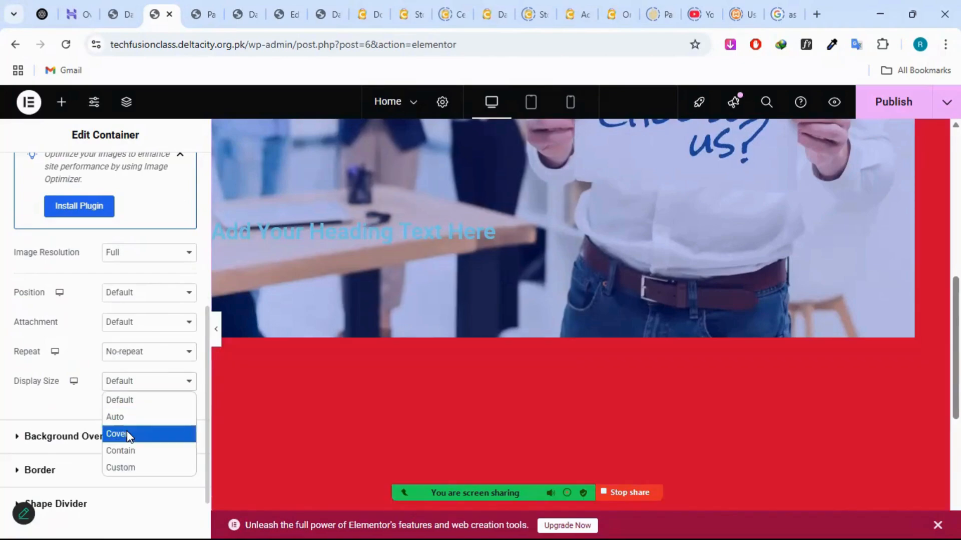
{"action": "left_click", "coordinate": [127, 431]}
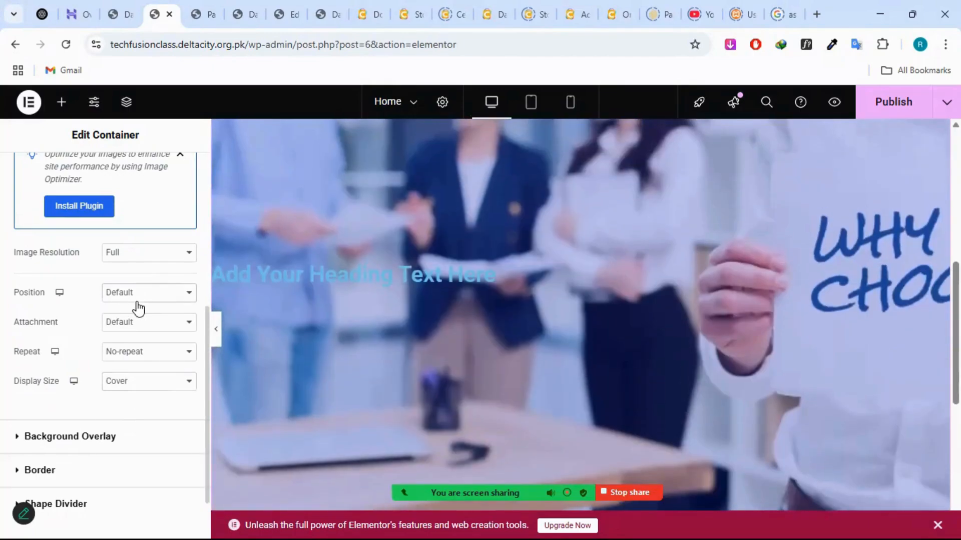
{"action": "left_click", "coordinate": [139, 300]}
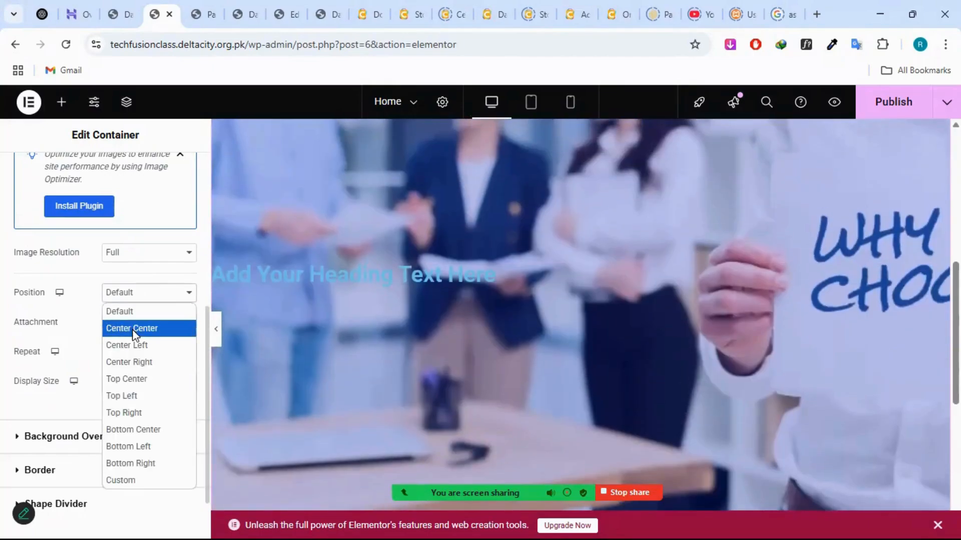
{"action": "left_click", "coordinate": [132, 332]}
- Try the container's background overlay at 0.26 opacity and bring it back to 0.1
{"action": "scroll", "coordinate": [131, 334], "scroll_direction": "down", "scroll_amount": 2}
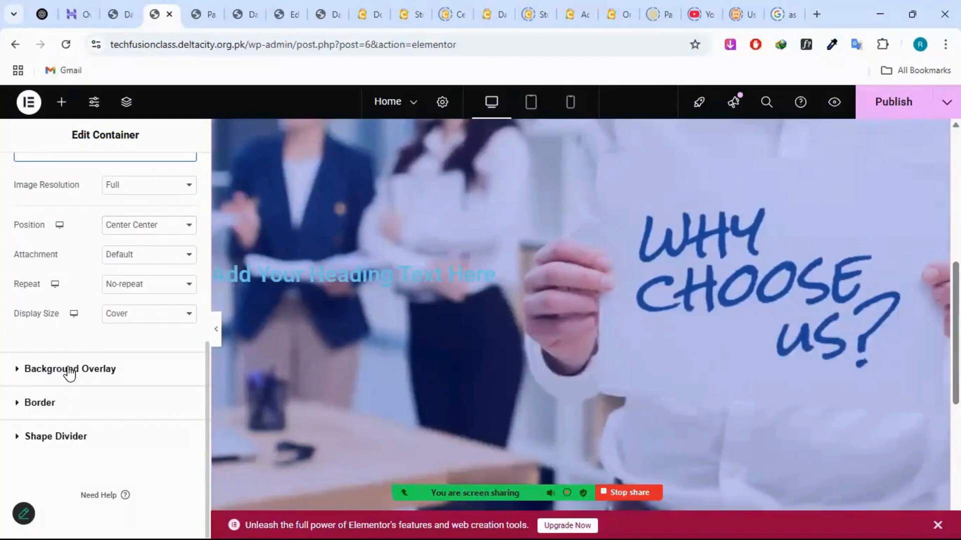
{"action": "left_click", "coordinate": [111, 358]}
{"action": "scroll", "coordinate": [165, 350], "scroll_direction": "down", "scroll_amount": 1}
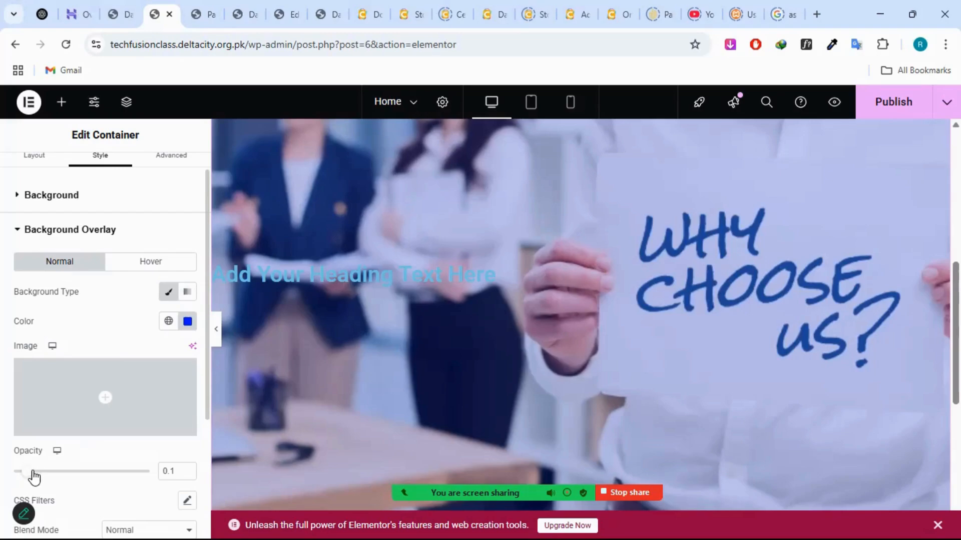
{"action": "left_click_drag", "start_coordinate": [34, 477], "coordinate": [49, 478]}
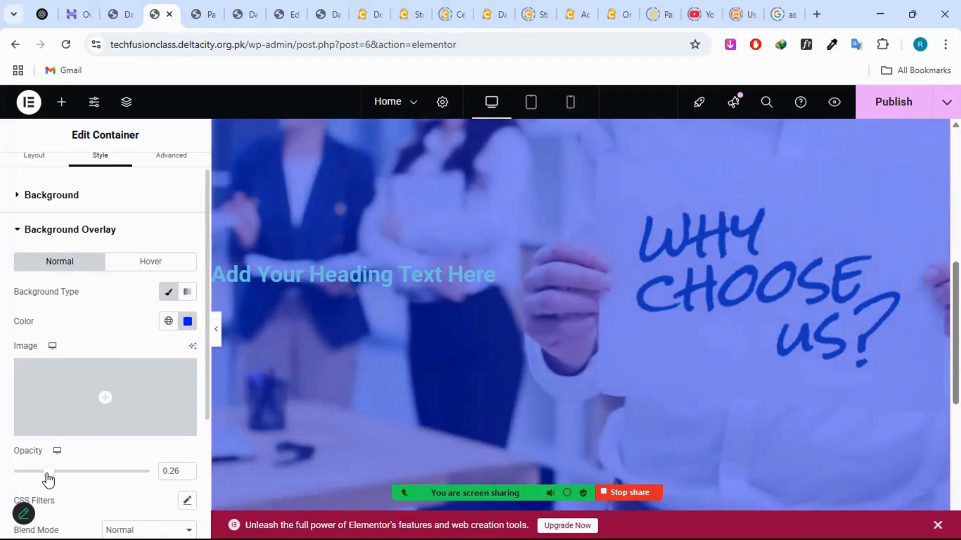
{"action": "left_click_drag", "start_coordinate": [49, 479], "coordinate": [24, 481]}
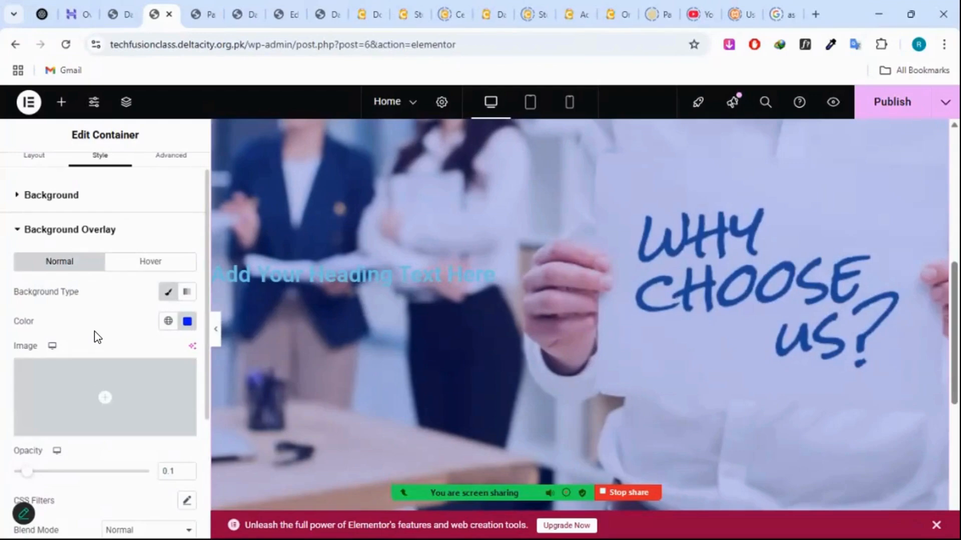
- Use the dark green image 6929488_3451101-scaled.jpg from the media library as the normal background overlay image
{"action": "scroll", "coordinate": [97, 337], "scroll_direction": "up", "scroll_amount": 1}
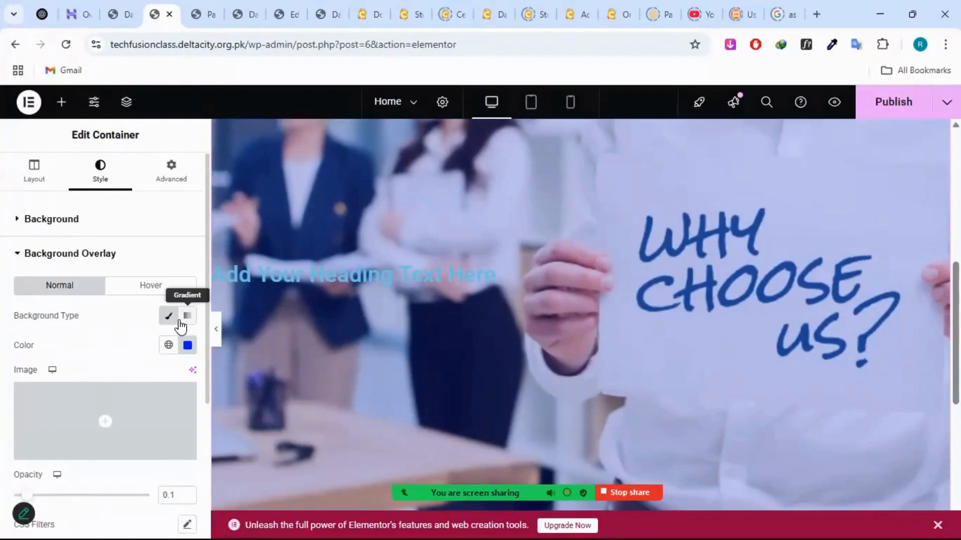
{"action": "scroll", "coordinate": [161, 361], "scroll_direction": "down", "scroll_amount": 1}
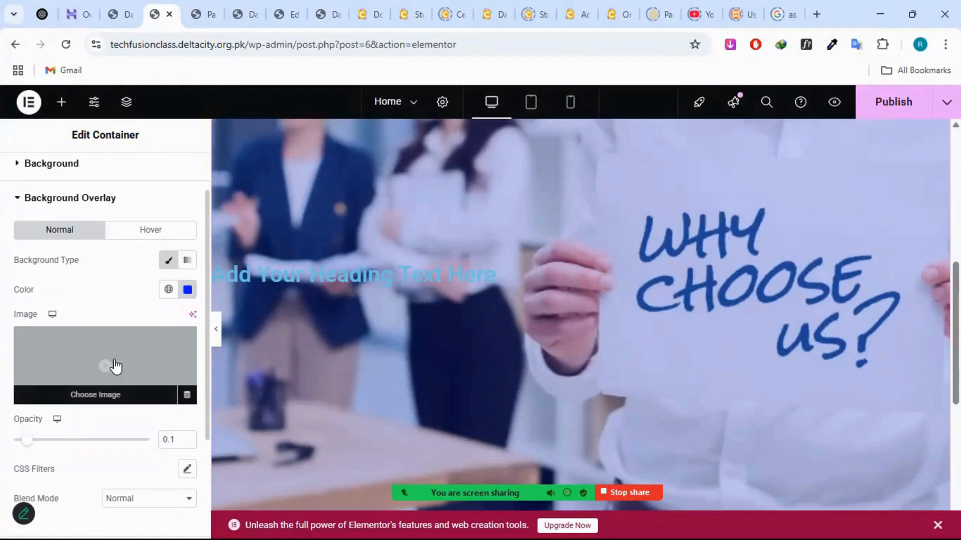
{"action": "left_click", "coordinate": [157, 371]}
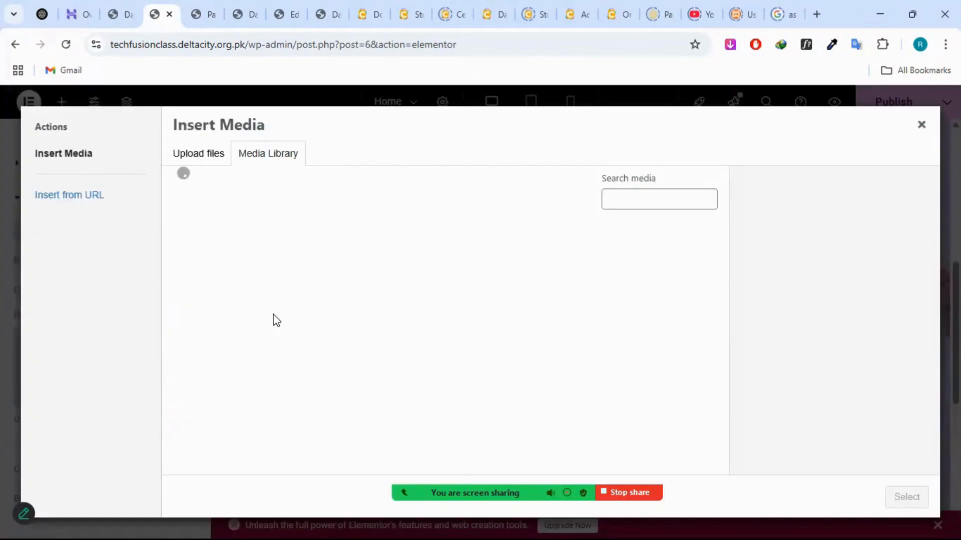
{"action": "left_click", "coordinate": [340, 289]}
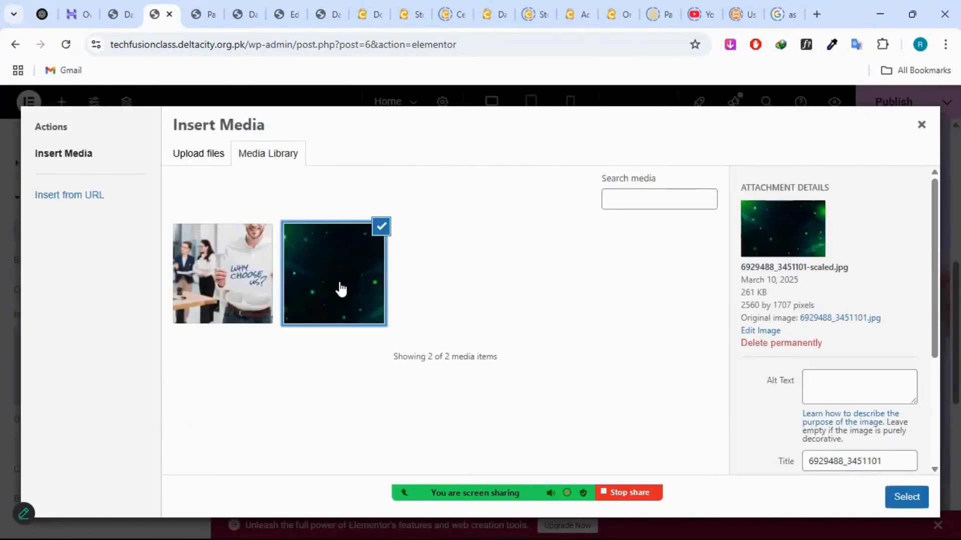
{"action": "left_click", "coordinate": [909, 498]}
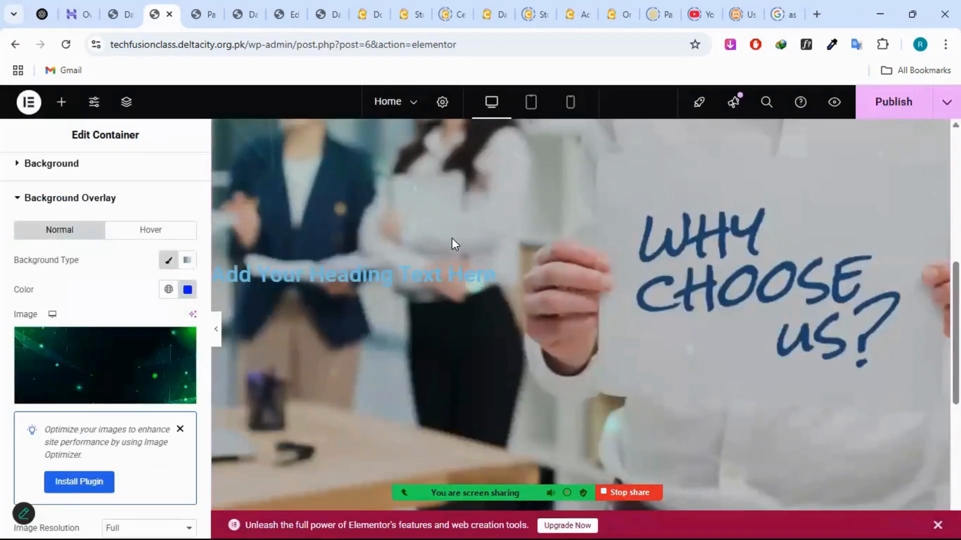
- Examine how the overlay image blends with the background photo across the whole container on the page
{"action": "scroll", "coordinate": [452, 238], "scroll_direction": "up", "scroll_amount": 5}
{"action": "scroll", "coordinate": [452, 238], "scroll_direction": "up", "scroll_amount": 2}
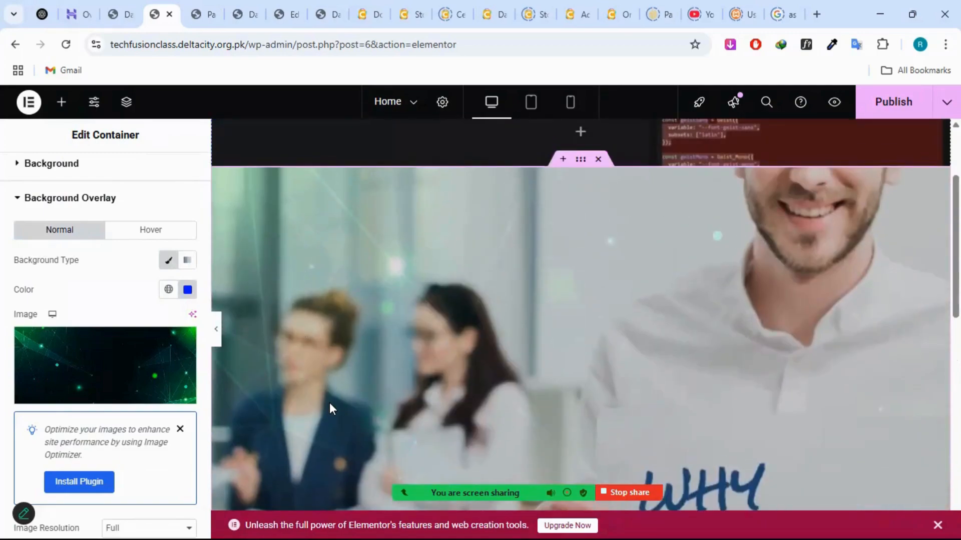
{"action": "scroll", "coordinate": [329, 403], "scroll_direction": "down", "scroll_amount": 3}
{"action": "scroll", "coordinate": [330, 403], "scroll_direction": "down", "scroll_amount": 2}
{"action": "scroll", "coordinate": [343, 386], "scroll_direction": "up", "scroll_amount": 5}
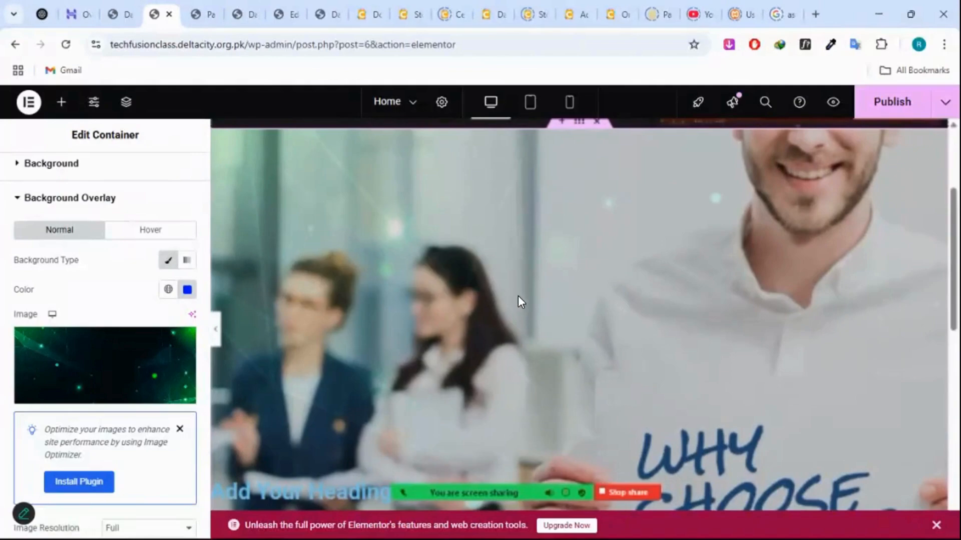
{"action": "scroll", "coordinate": [524, 304], "scroll_direction": "up", "scroll_amount": 3}
{"action": "scroll", "coordinate": [525, 304], "scroll_direction": "down", "scroll_amount": 5}
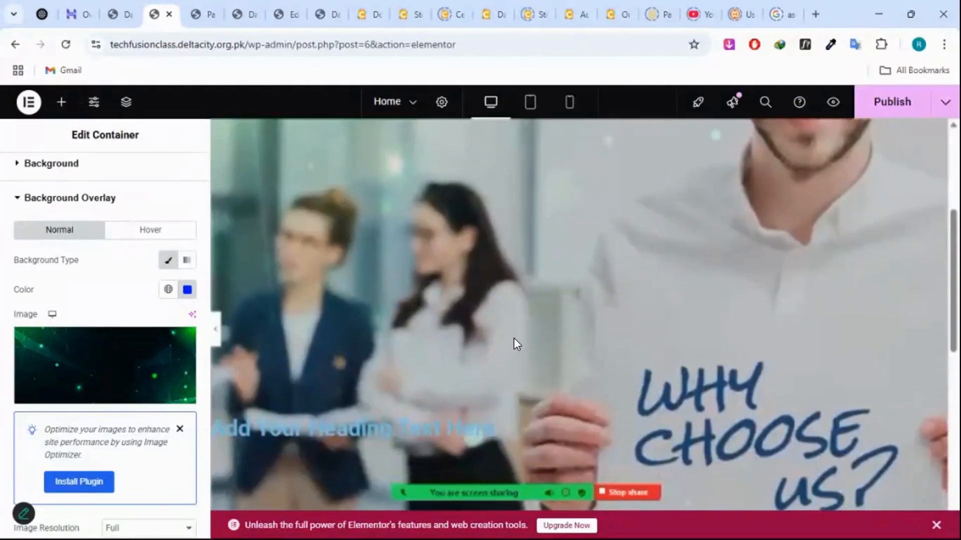
{"action": "scroll", "coordinate": [513, 337], "scroll_direction": "down", "scroll_amount": 3}
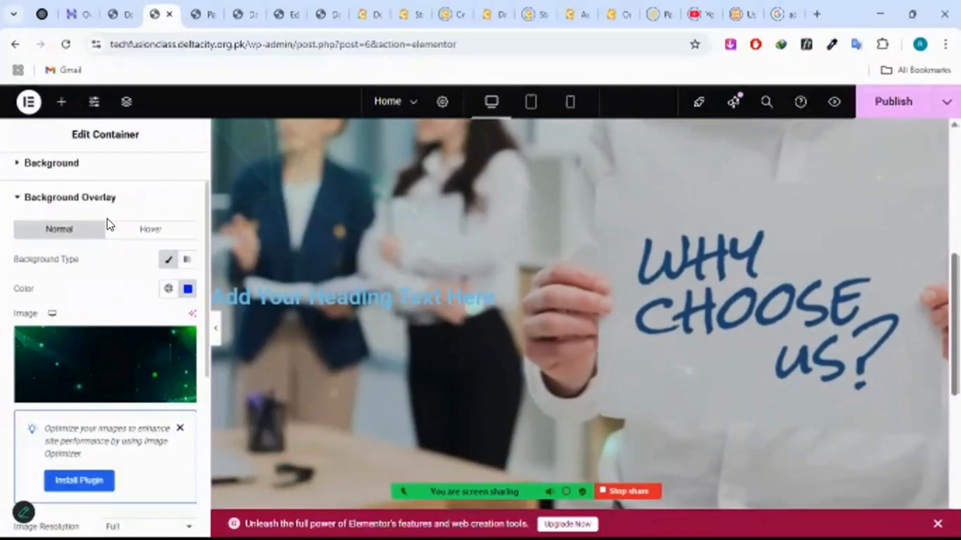
- Switch the container's normal background overlay to the Gradient type and review its color, location and angle settings
{"action": "left_click", "coordinate": [183, 266]}
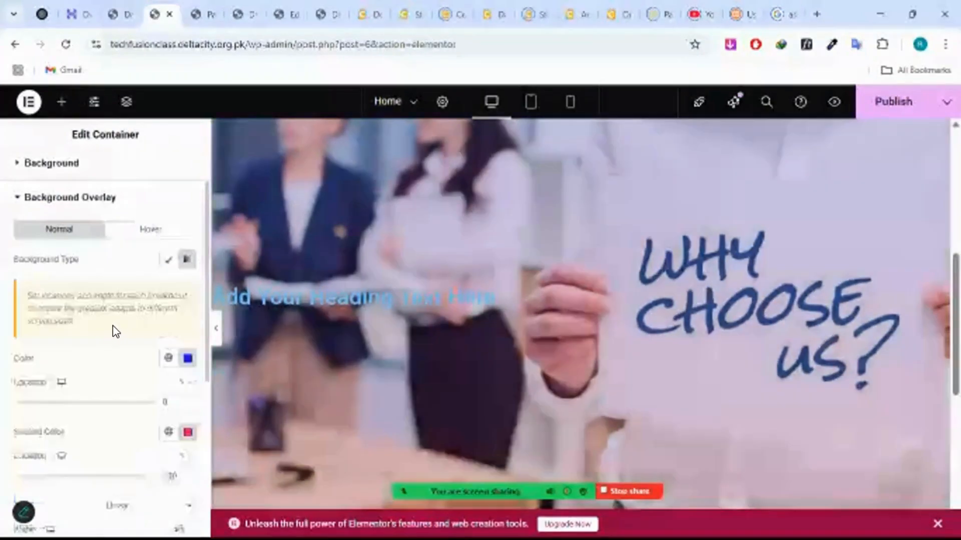
{"action": "scroll", "coordinate": [97, 376], "scroll_direction": "down", "scroll_amount": 2}
{"action": "scroll", "coordinate": [175, 346], "scroll_direction": "down", "scroll_amount": 1}
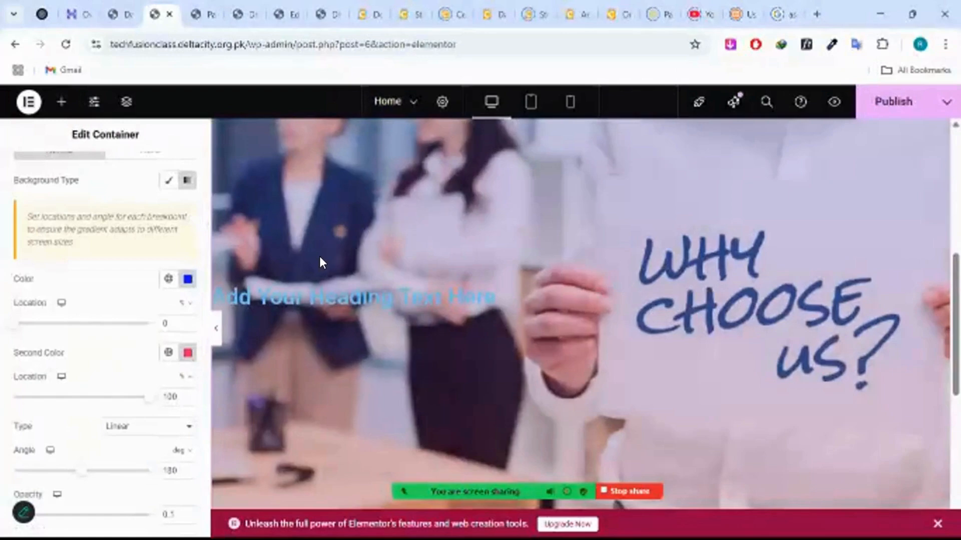
{"action": "scroll", "coordinate": [179, 258], "scroll_direction": "up", "scroll_amount": 2}
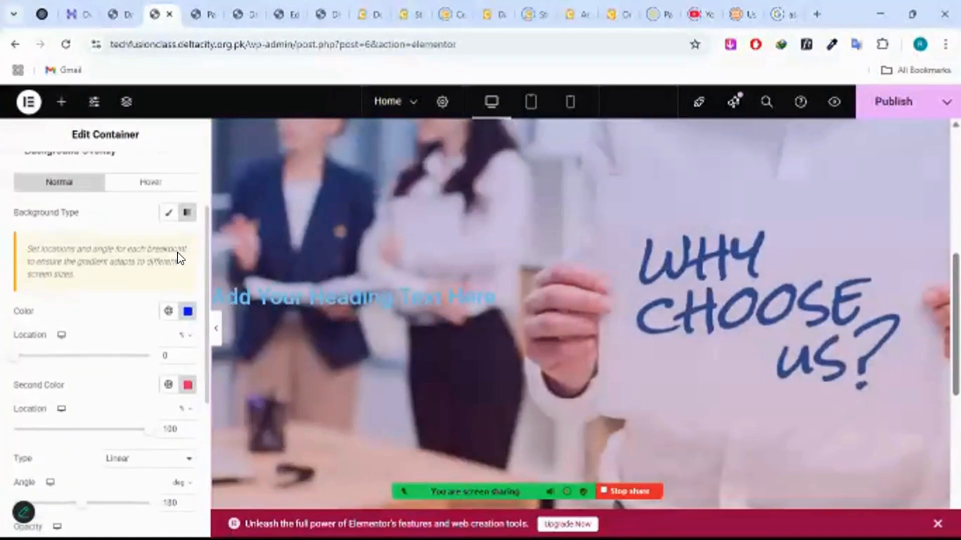
{"action": "scroll", "coordinate": [145, 215], "scroll_direction": "up", "scroll_amount": 1}
{"action": "scroll", "coordinate": [145, 213], "scroll_direction": "up", "scroll_amount": 3}
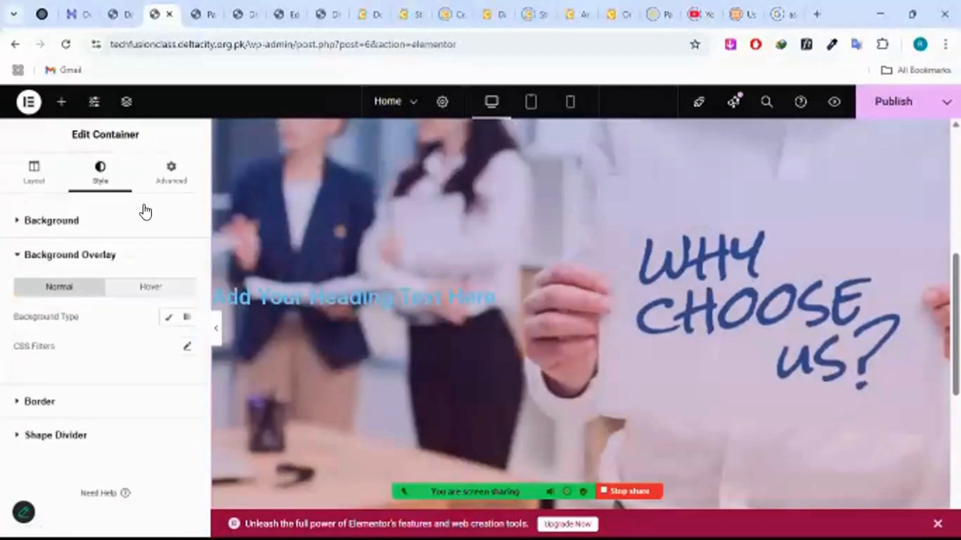
- Give the container's hover background overlay the Classic type with the muted brown-red color #703D3D
{"action": "left_click", "coordinate": [116, 287]}
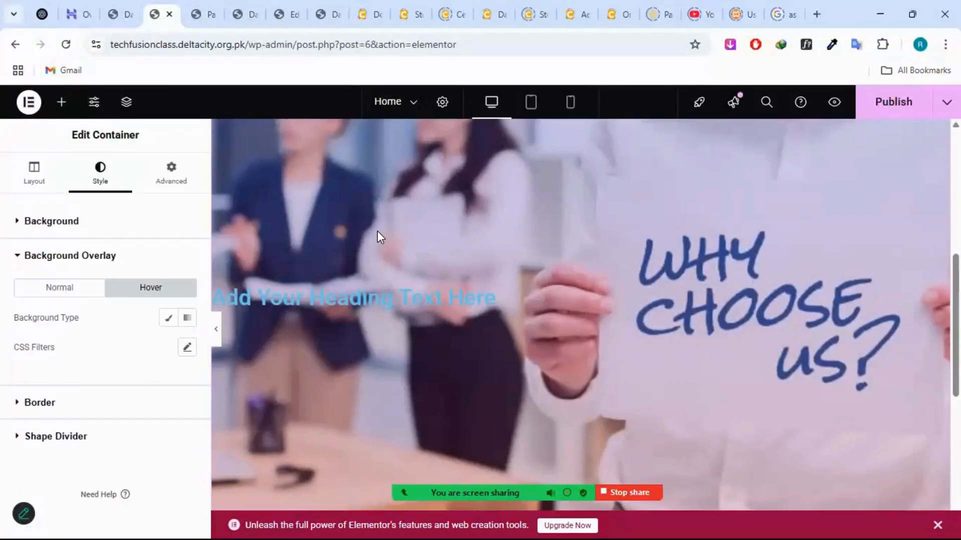
{"action": "scroll", "coordinate": [404, 289], "scroll_direction": "down", "scroll_amount": 1}
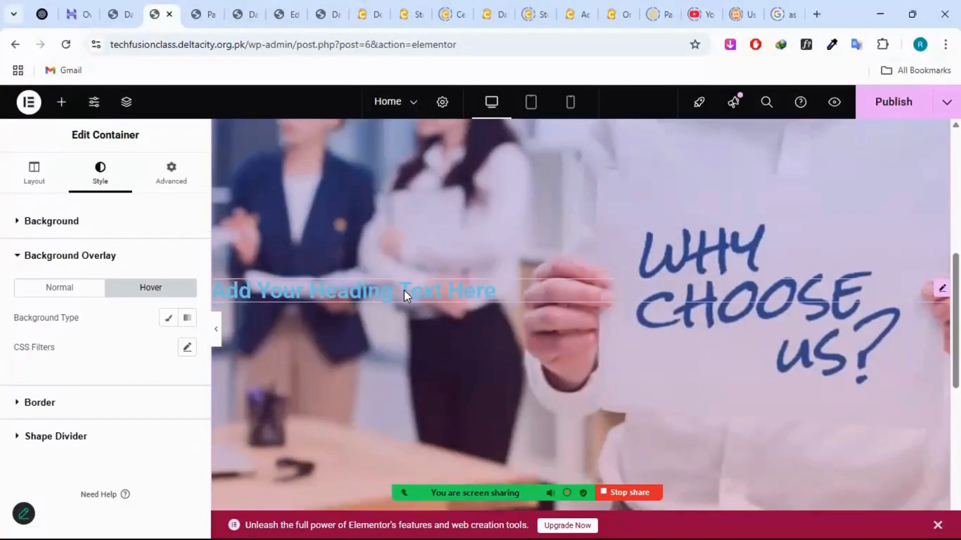
{"action": "scroll", "coordinate": [449, 392], "scroll_direction": "down", "scroll_amount": 1}
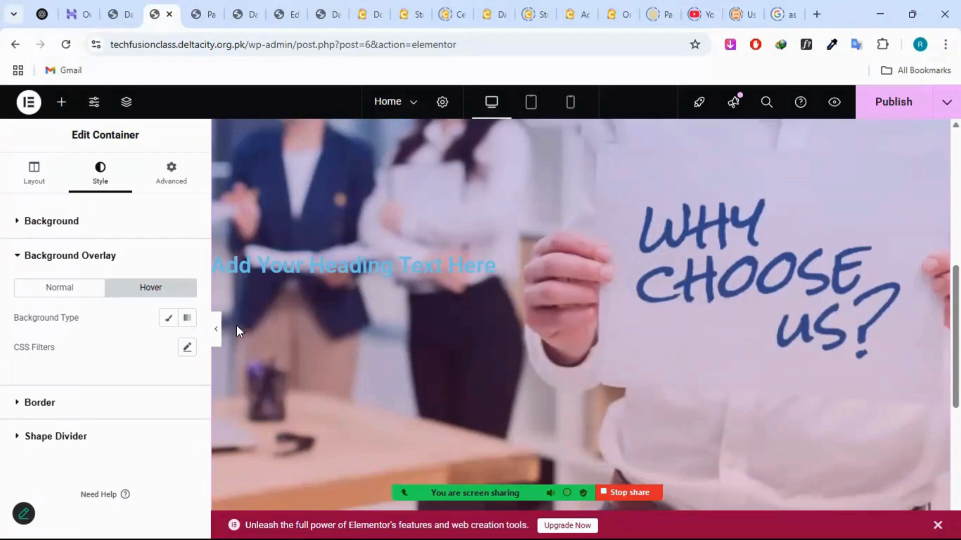
{"action": "left_click", "coordinate": [169, 318]}
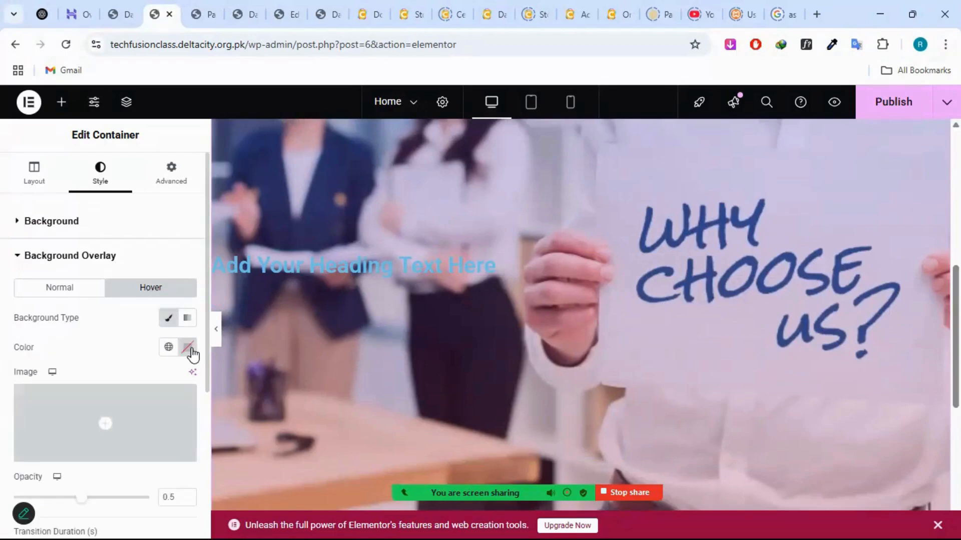
{"action": "left_click", "coordinate": [188, 348]}
{"action": "left_click", "coordinate": [219, 196]}
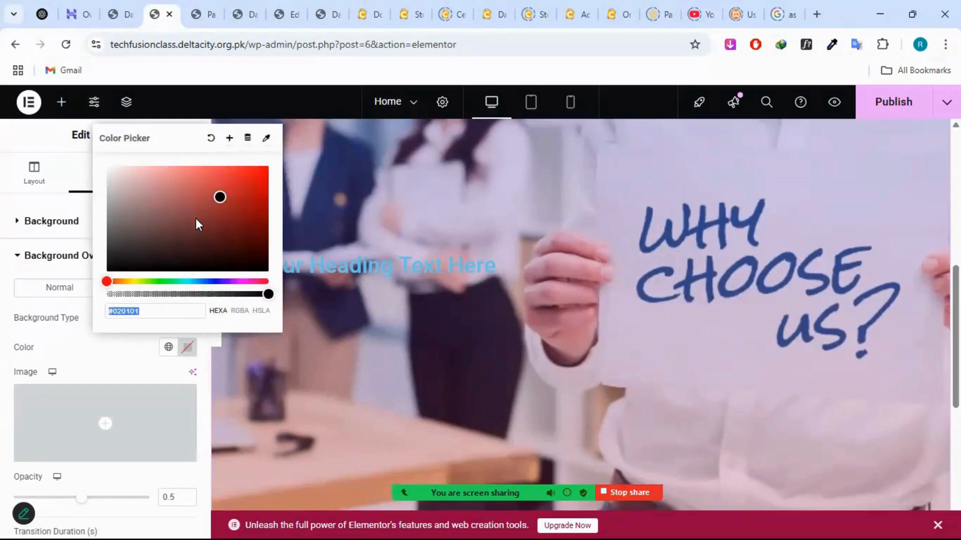
{"action": "left_click", "coordinate": [180, 226]}
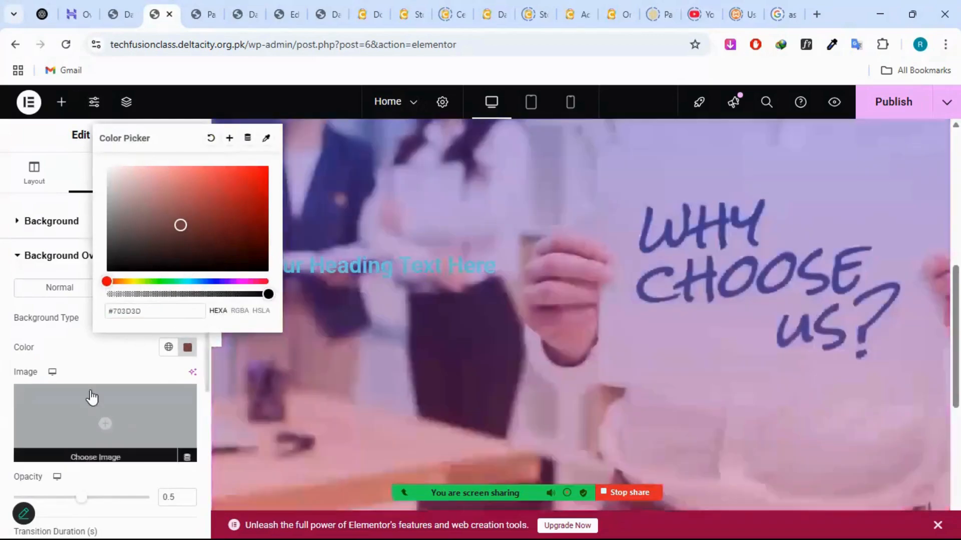
{"action": "left_click", "coordinate": [76, 322]}
{"action": "left_click", "coordinate": [74, 262]}
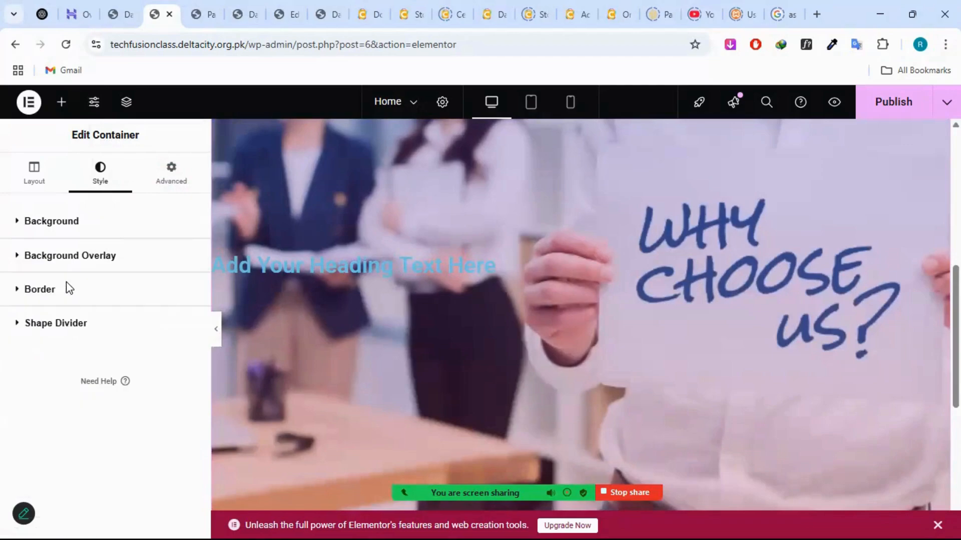
- Switch the container's hover background overlay to the Gradient type and make its second color light pink
{"action": "left_click", "coordinate": [68, 289]}
{"action": "left_click", "coordinate": [92, 265]}
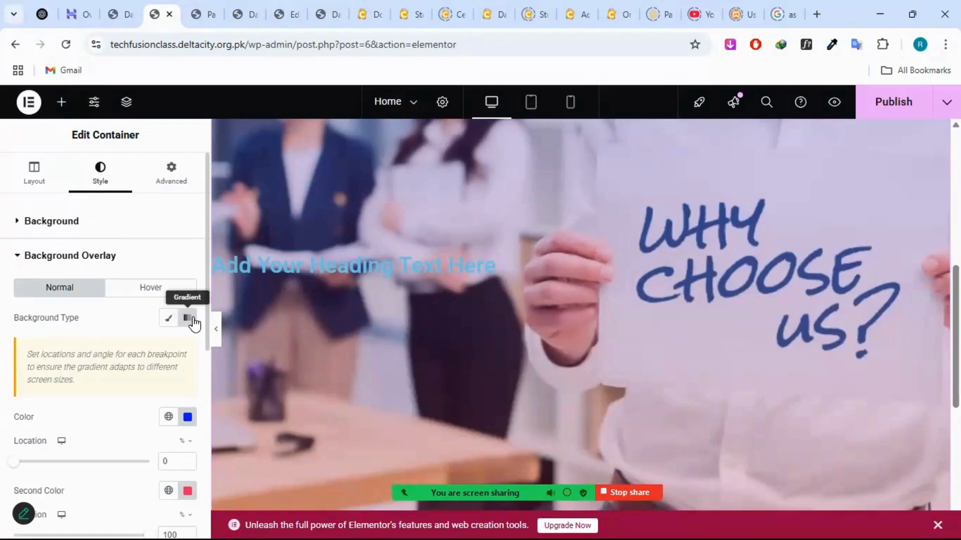
{"action": "left_click", "coordinate": [153, 291]}
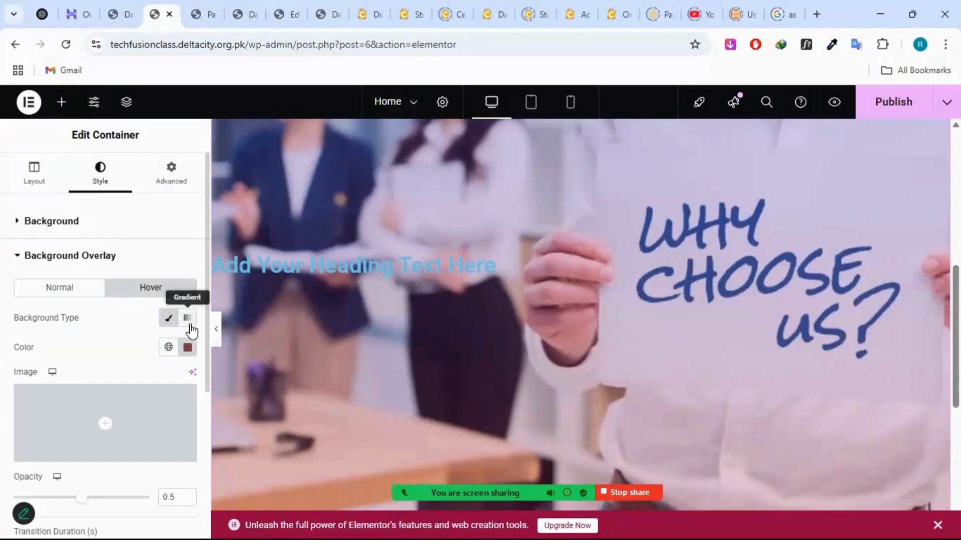
{"action": "left_click", "coordinate": [187, 323]}
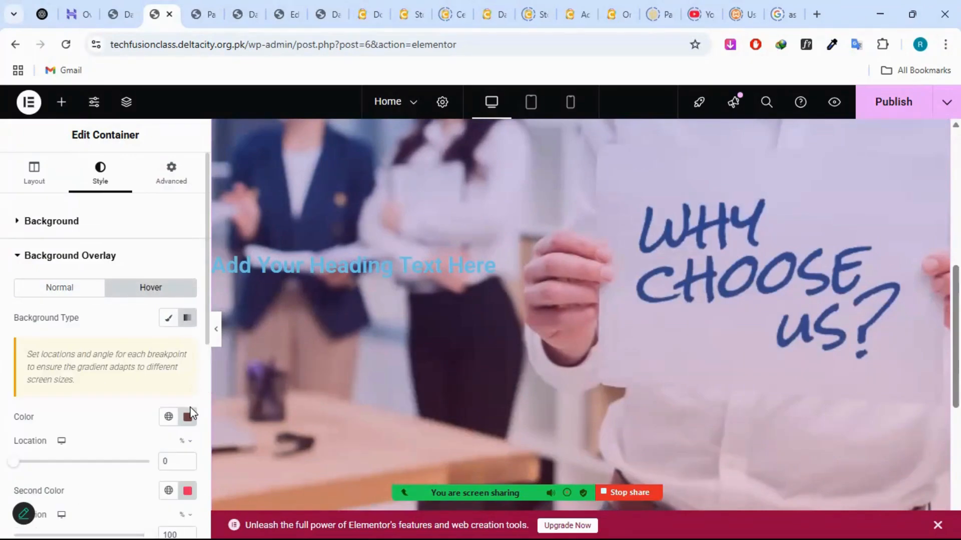
{"action": "left_click", "coordinate": [188, 416]}
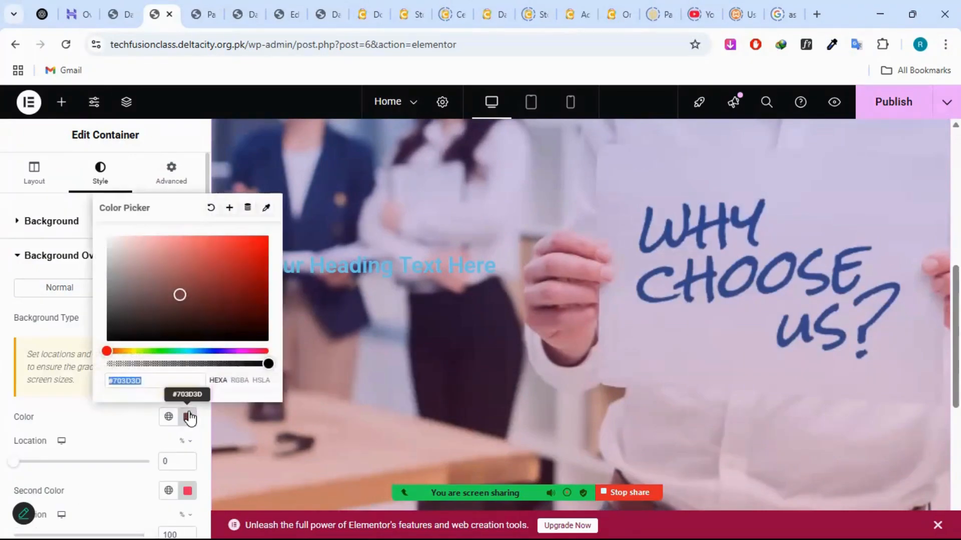
{"action": "left_click", "coordinate": [189, 492]}
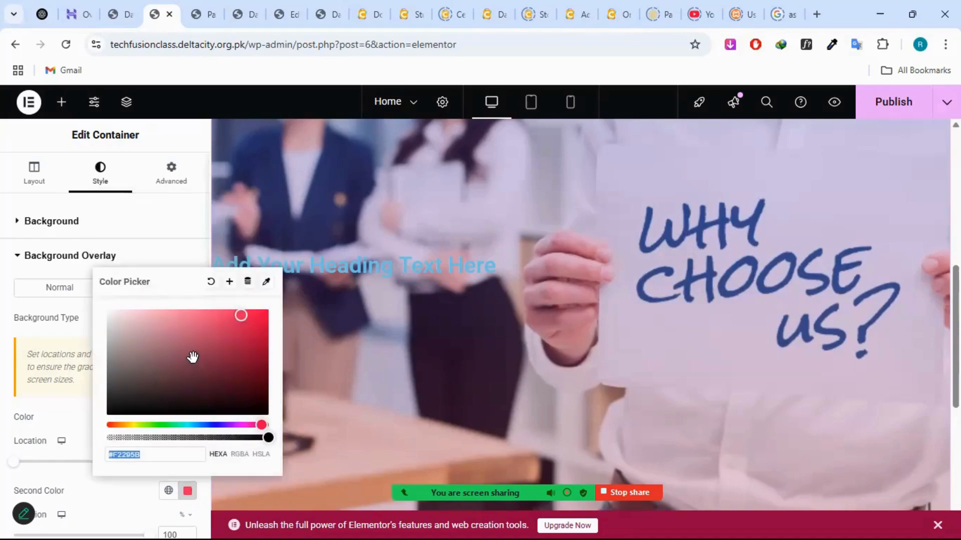
{"action": "left_click_drag", "start_coordinate": [123, 314], "coordinate": [186, 299]}
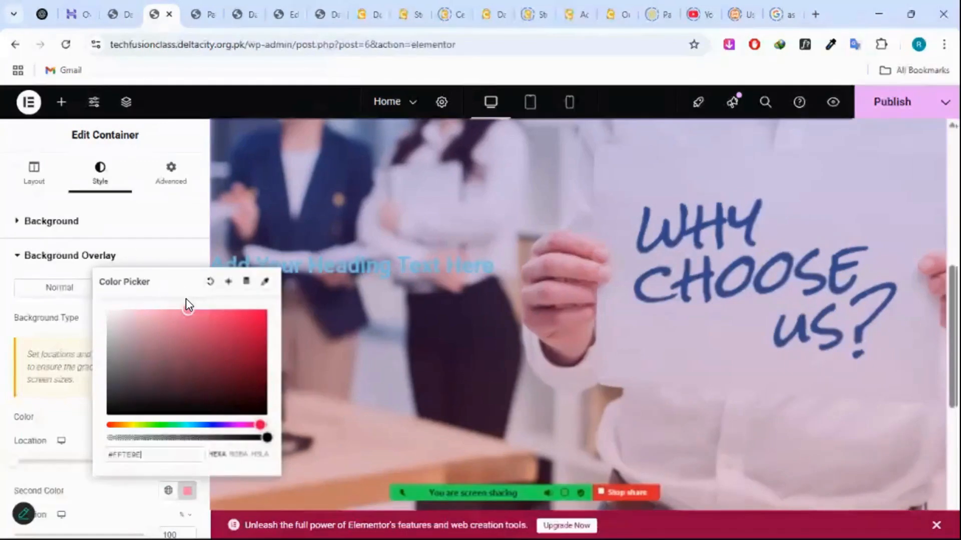
{"action": "left_click", "coordinate": [53, 379]}
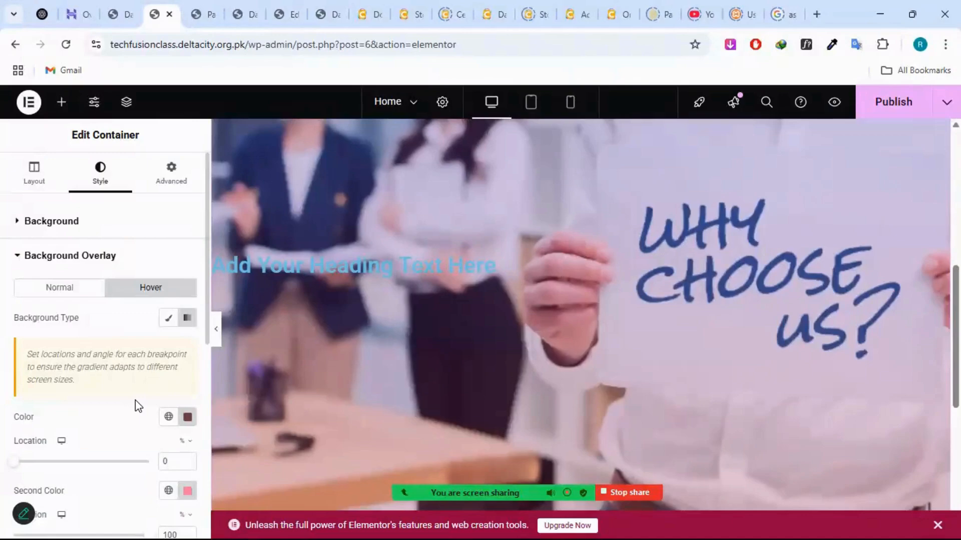
- Lower the opacity of the container's hover background overlay to 0.06 and preview the hover effect on the page
{"action": "scroll", "coordinate": [137, 404], "scroll_direction": "down", "scroll_amount": 4}
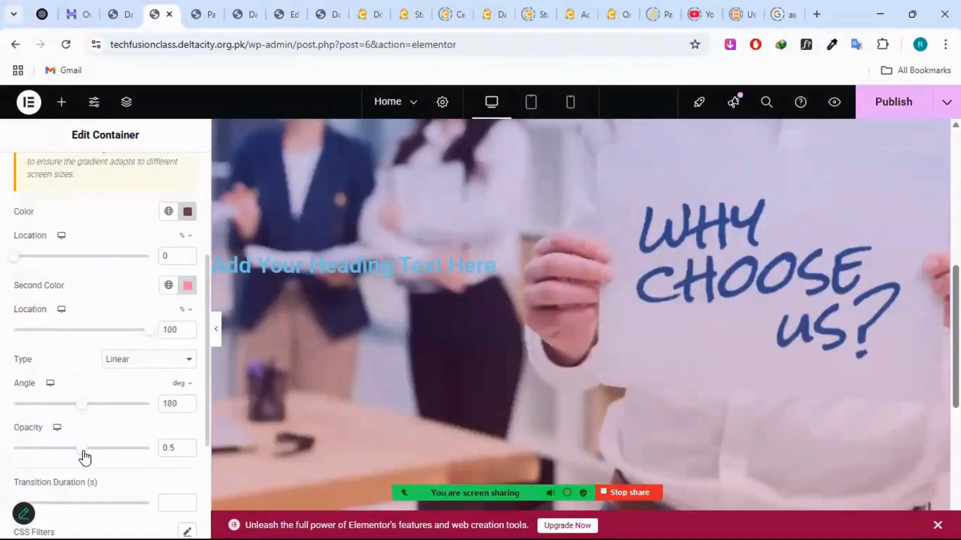
{"action": "left_click_drag", "start_coordinate": [83, 451], "coordinate": [23, 455]}
{"action": "scroll", "coordinate": [106, 410], "scroll_direction": "up", "scroll_amount": 4}
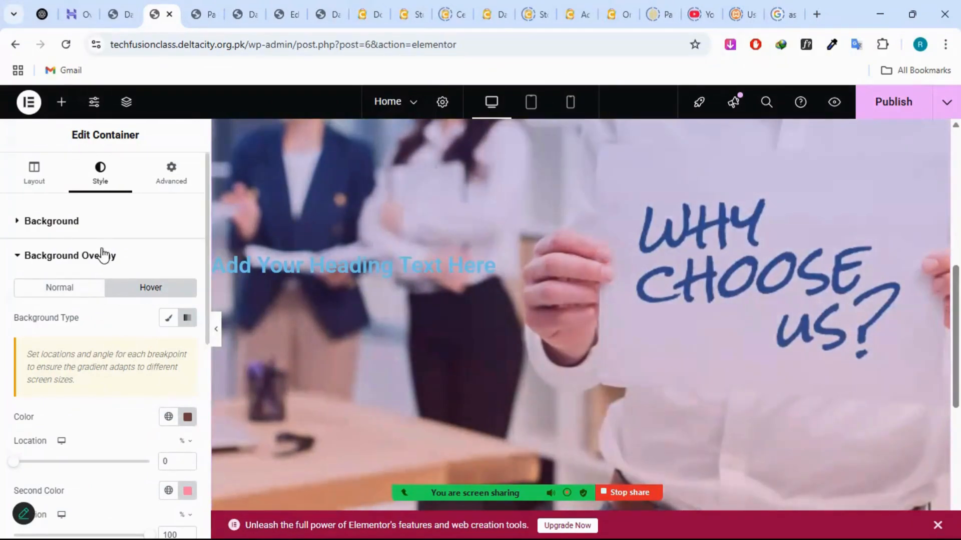
{"action": "left_click", "coordinate": [83, 290]}
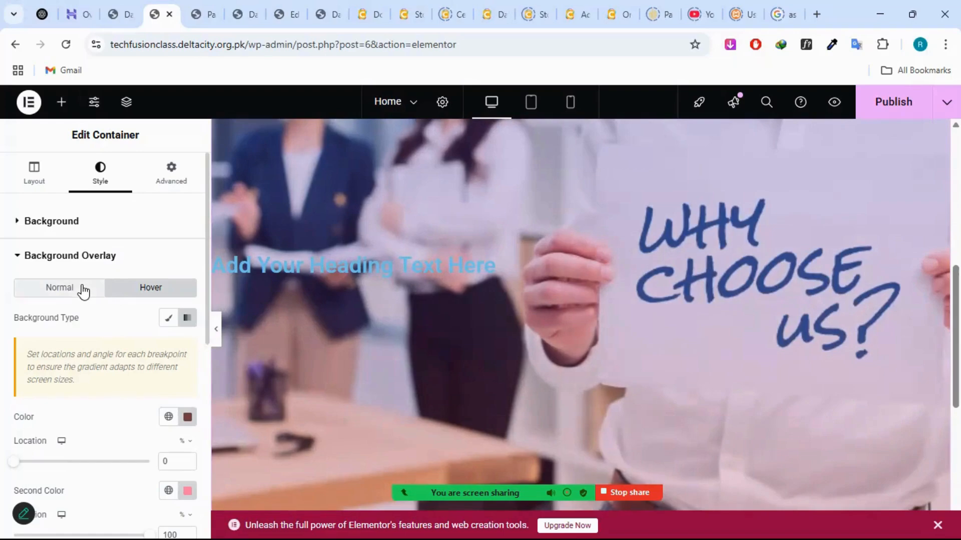
{"action": "left_click", "coordinate": [120, 294]}
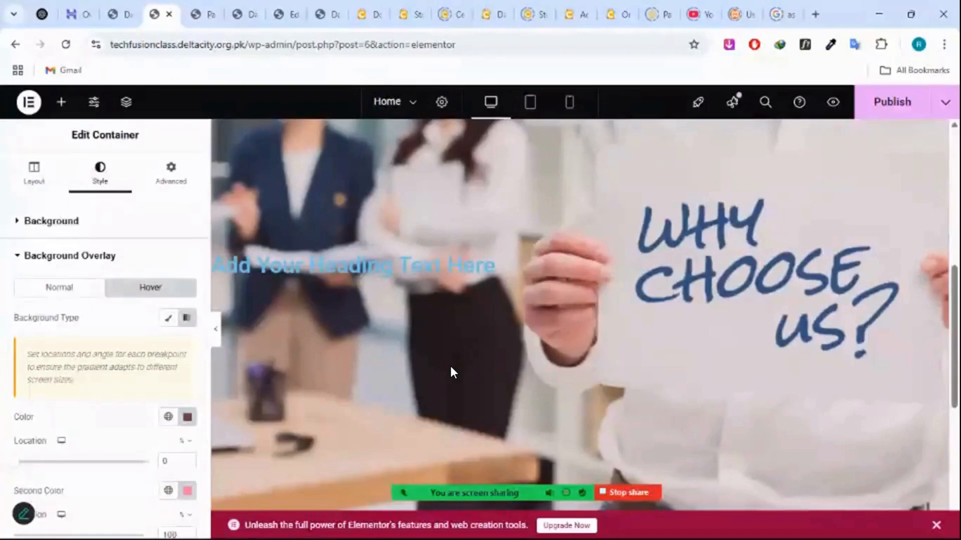
{"action": "scroll", "coordinate": [451, 367], "scroll_direction": "up", "scroll_amount": 1}
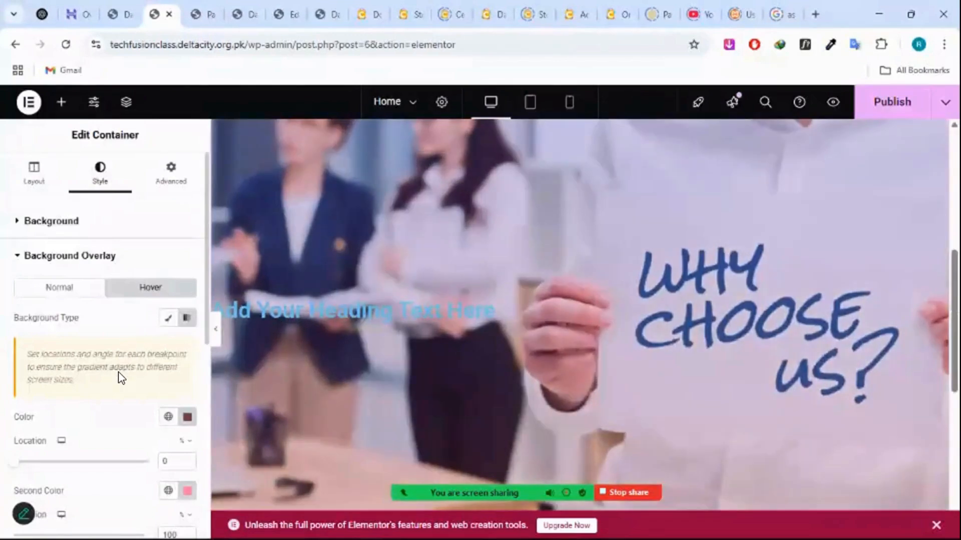
- Set the transition duration of the container's hover background overlay to 0.5 seconds
{"action": "scroll", "coordinate": [120, 378], "scroll_direction": "down", "scroll_amount": 6}
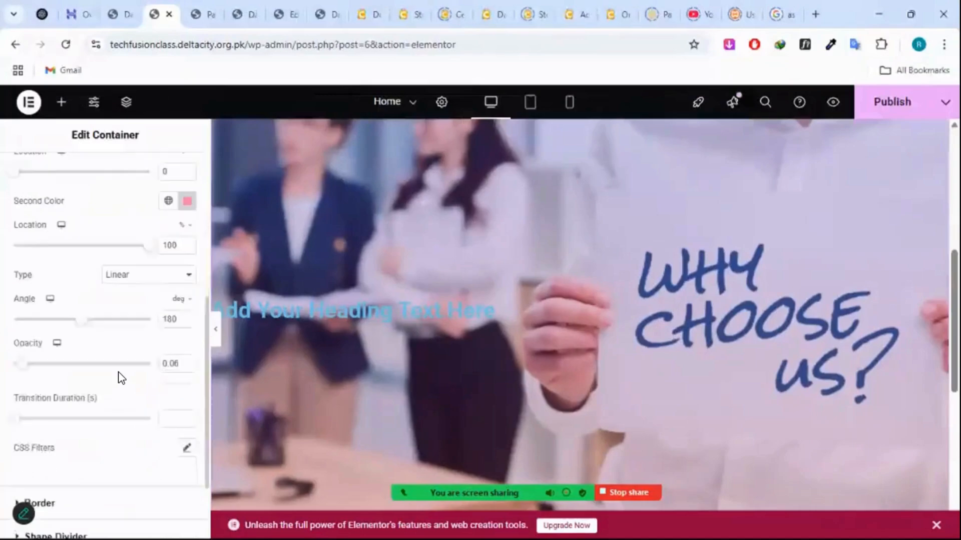
{"action": "scroll", "coordinate": [20, 345], "scroll_direction": "down", "scroll_amount": 2}
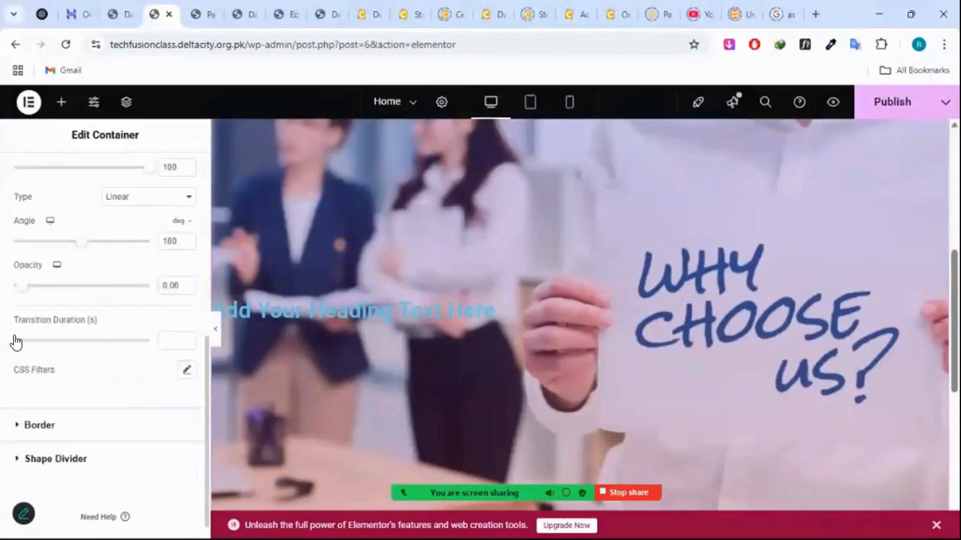
{"action": "left_click_drag", "start_coordinate": [15, 341], "coordinate": [36, 340]}
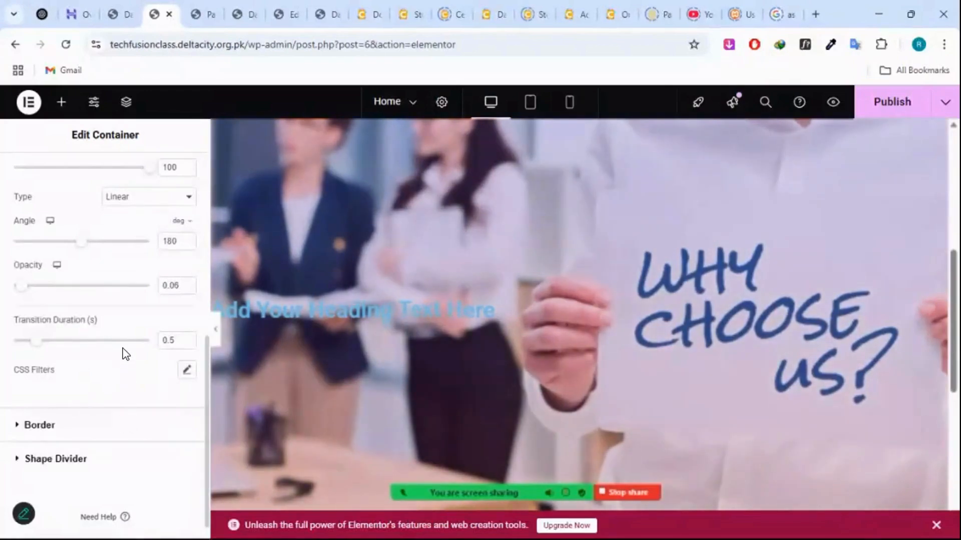
{"action": "right_click", "coordinate": [68, 380]}
{"action": "left_click", "coordinate": [52, 384]}
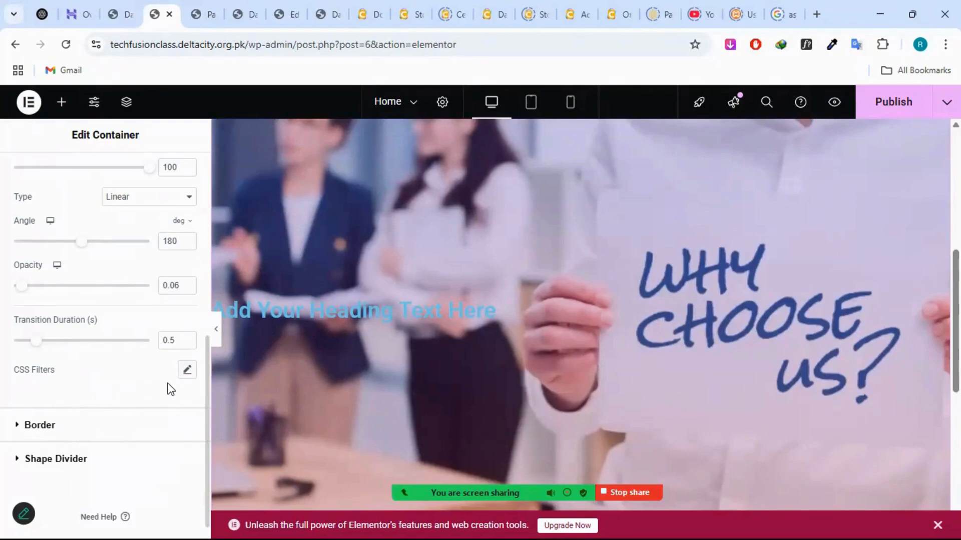
{"action": "scroll", "coordinate": [171, 389], "scroll_direction": "down", "scroll_amount": 1}
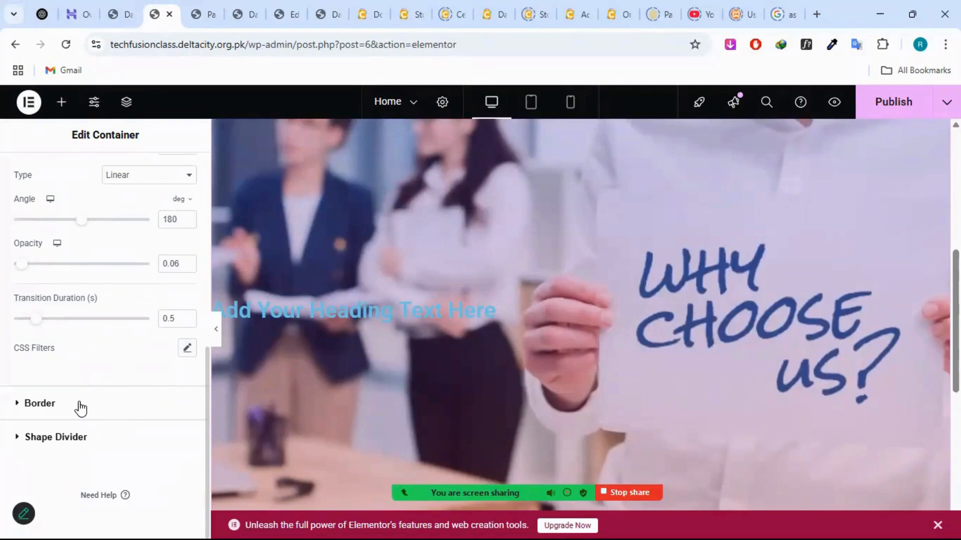
- Review the container's border settings for the normal and hover states
{"action": "scroll", "coordinate": [95, 370], "scroll_direction": "up", "scroll_amount": 10}
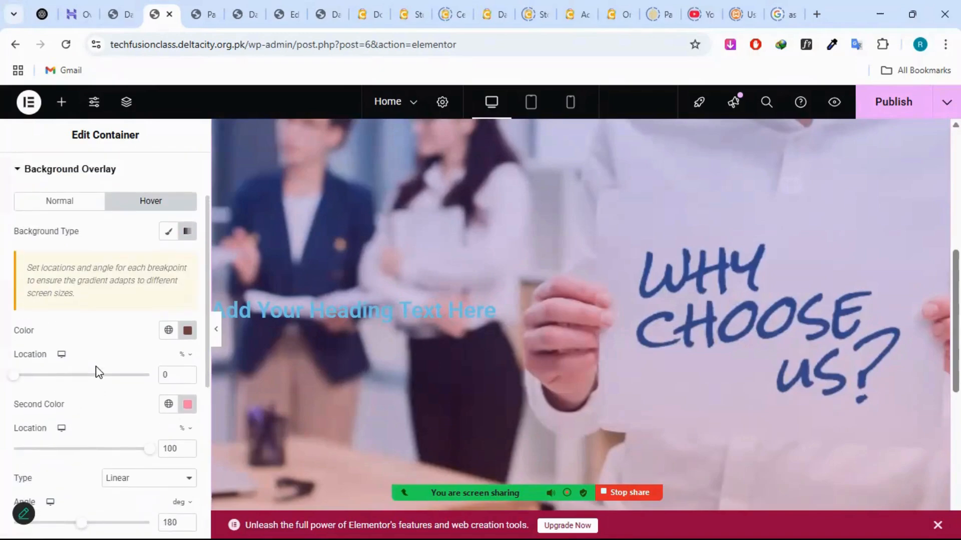
{"action": "left_click", "coordinate": [77, 236]}
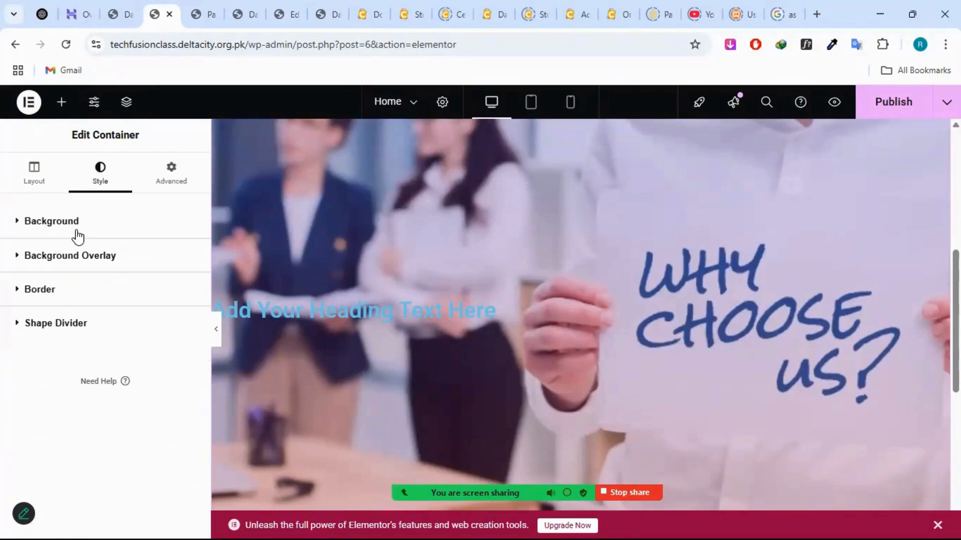
{"action": "left_click", "coordinate": [57, 293]}
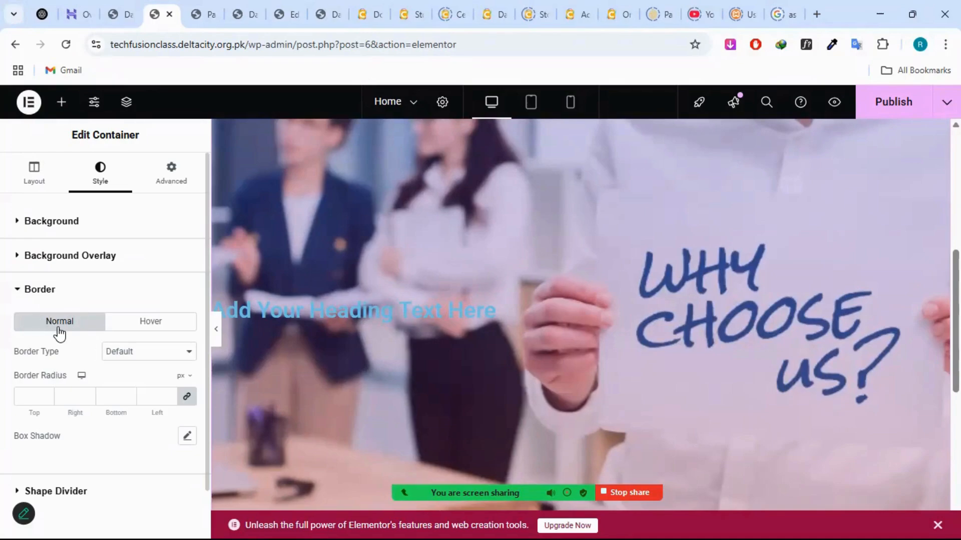
{"action": "left_click", "coordinate": [143, 332]}
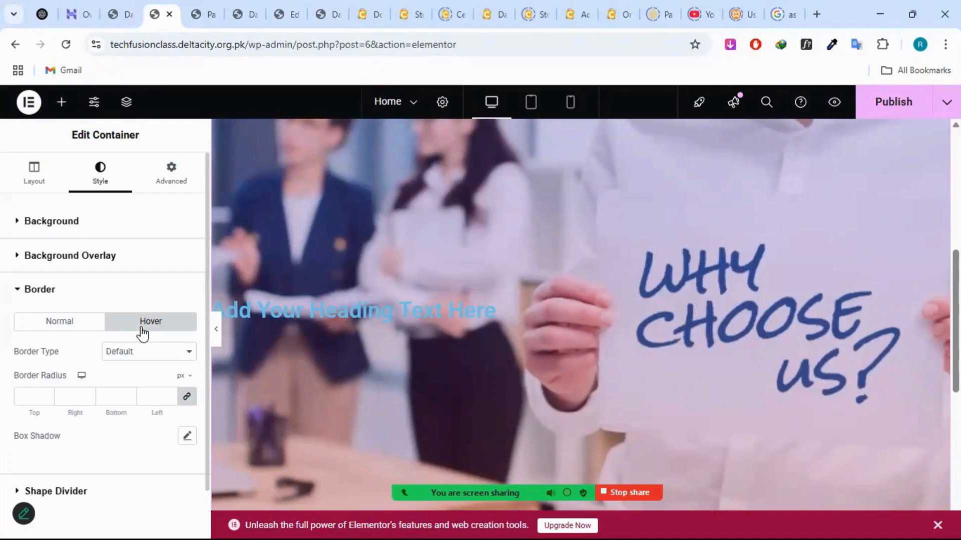
{"action": "left_click", "coordinate": [91, 335]}
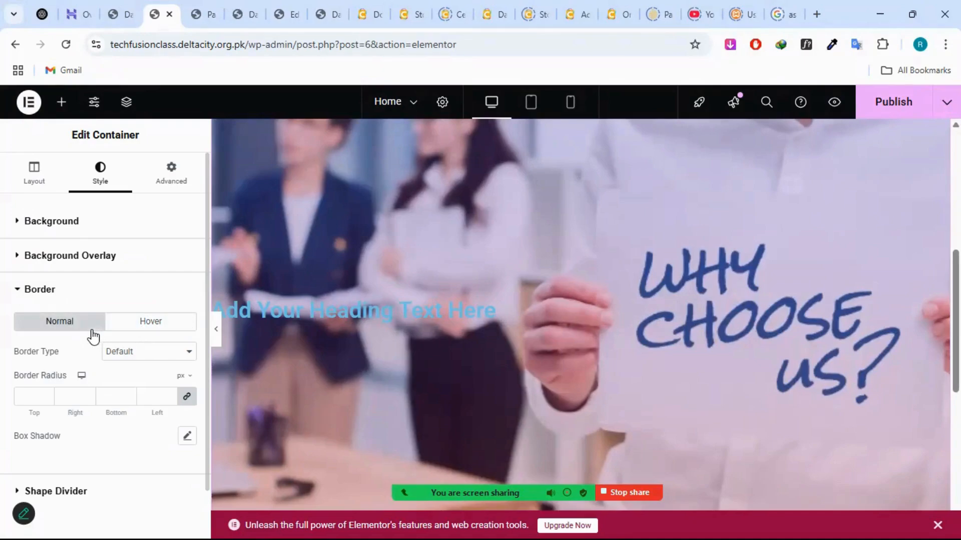
{"action": "scroll", "coordinate": [349, 405], "scroll_direction": "down", "scroll_amount": 5}
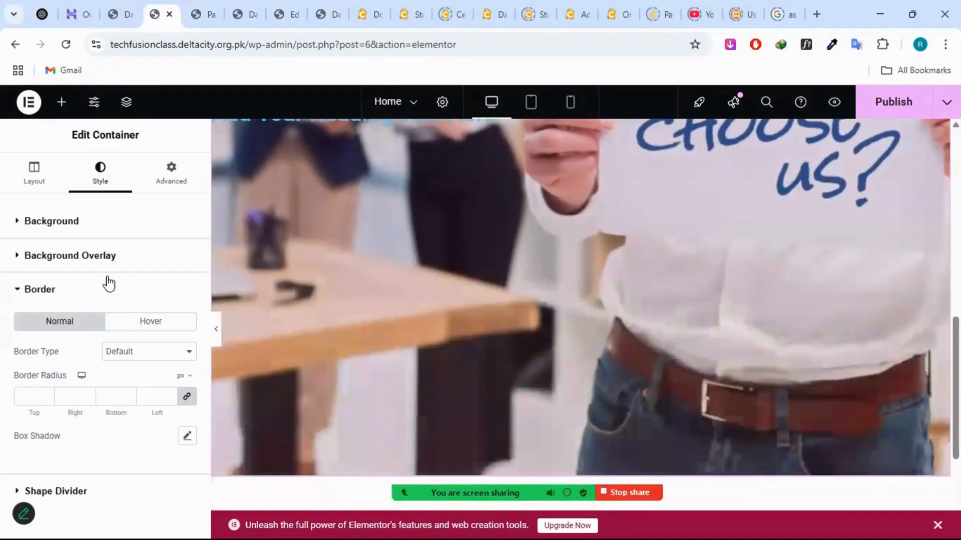
- Clear the Classic color of the container's hover background overlay and return that overlay to the Gradient type
{"action": "left_click", "coordinate": [97, 270]}
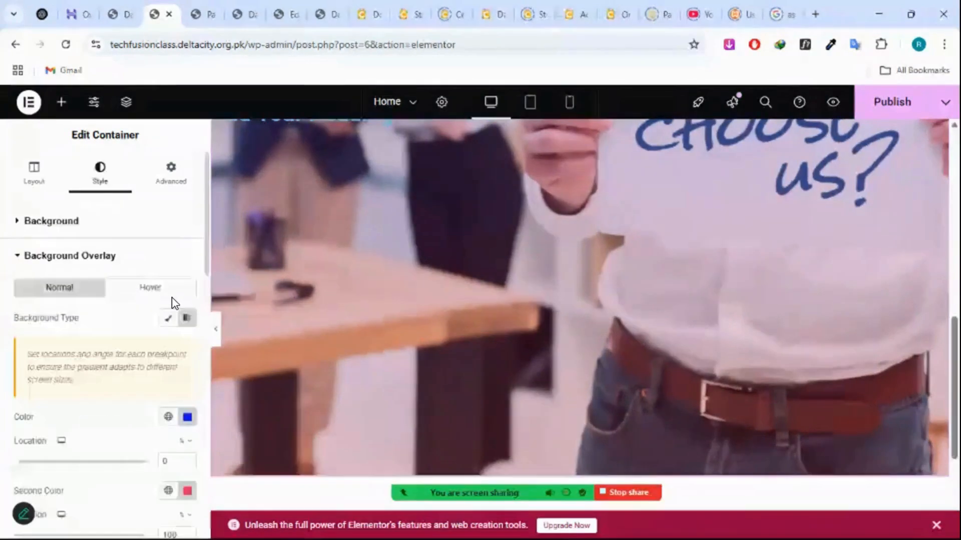
{"action": "left_click", "coordinate": [155, 297]}
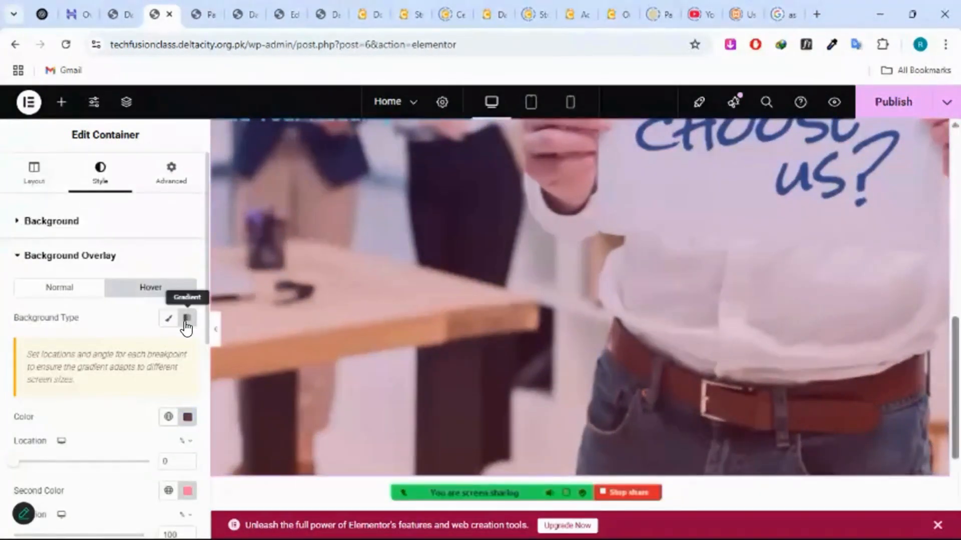
{"action": "left_click", "coordinate": [169, 318]}
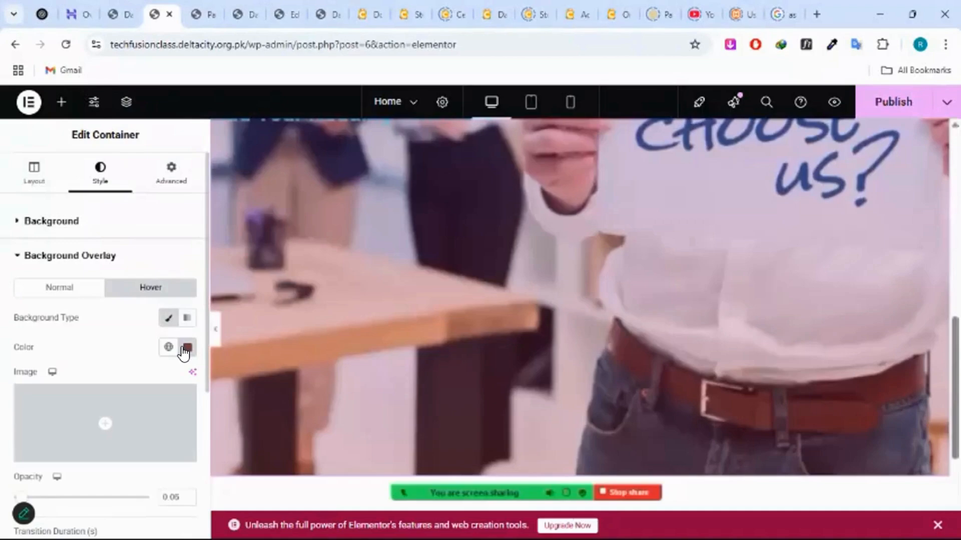
{"action": "left_click", "coordinate": [187, 347]}
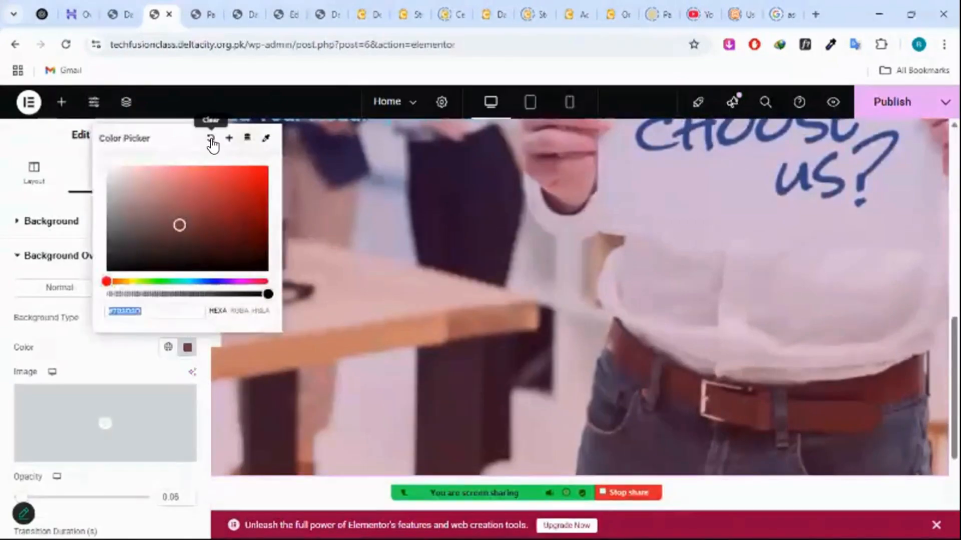
{"action": "left_click", "coordinate": [210, 138]}
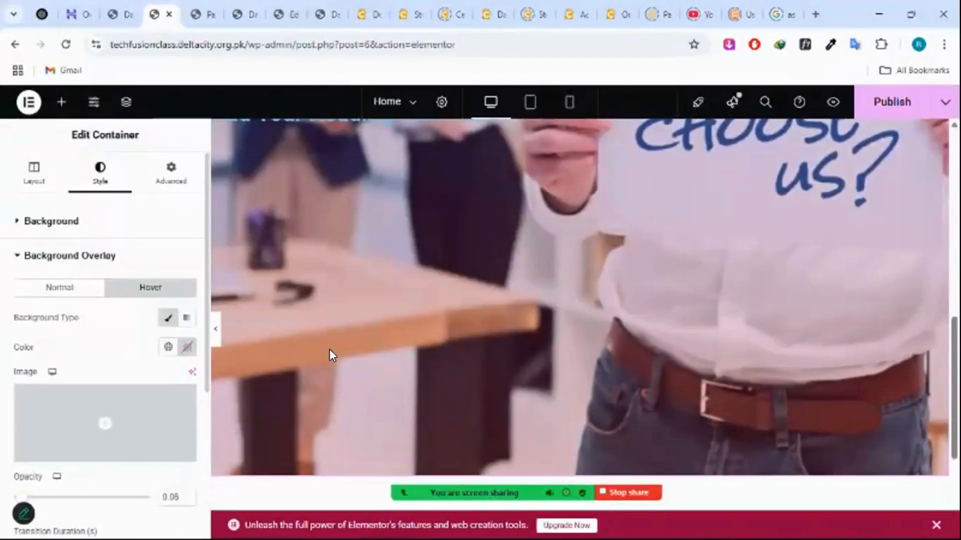
{"action": "left_click", "coordinate": [184, 319]}
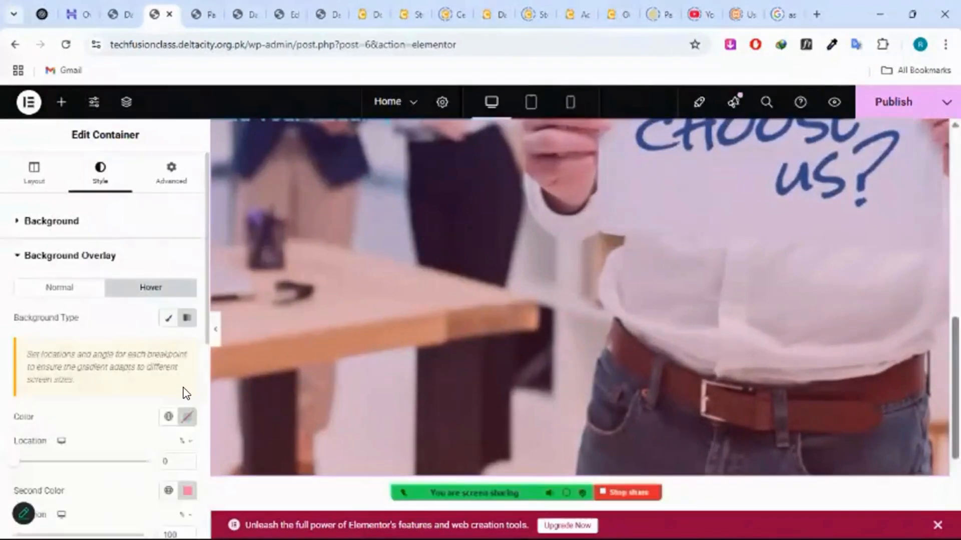
- Switch the container's normal background overlay to the Classic type and review its image, opacity and blend mode settings
{"action": "left_click", "coordinate": [86, 290]}
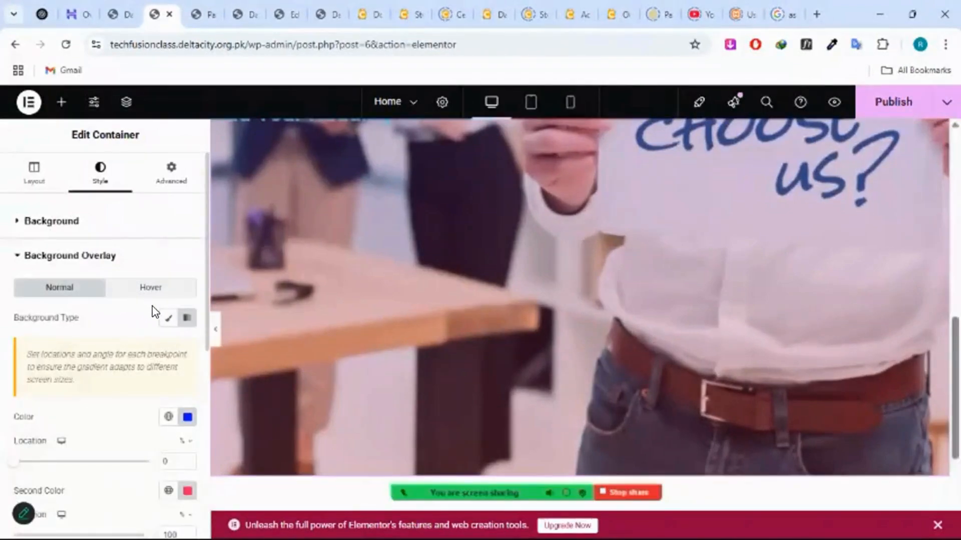
{"action": "left_click", "coordinate": [169, 319]}
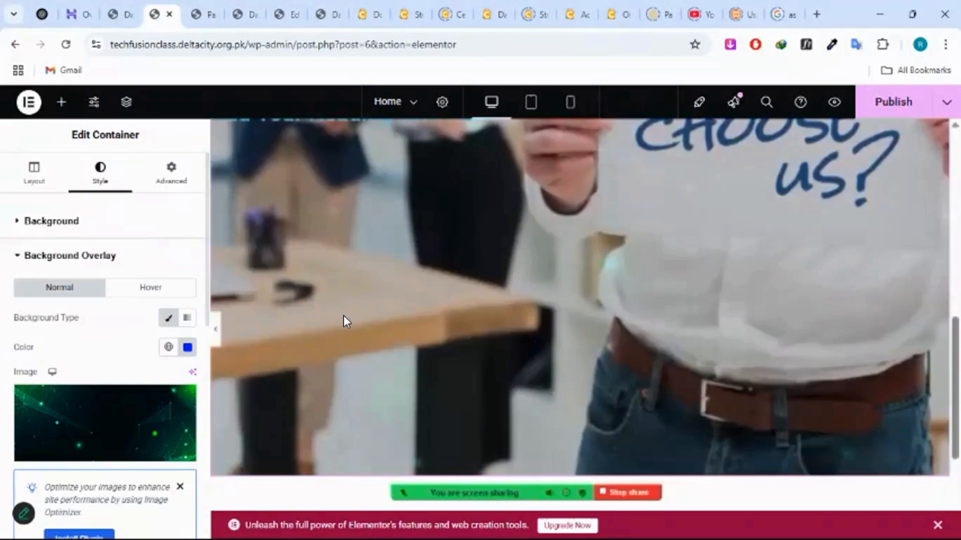
{"action": "scroll", "coordinate": [72, 380], "scroll_direction": "down", "scroll_amount": 1}
{"action": "scroll", "coordinate": [72, 382], "scroll_direction": "down", "scroll_amount": 4}
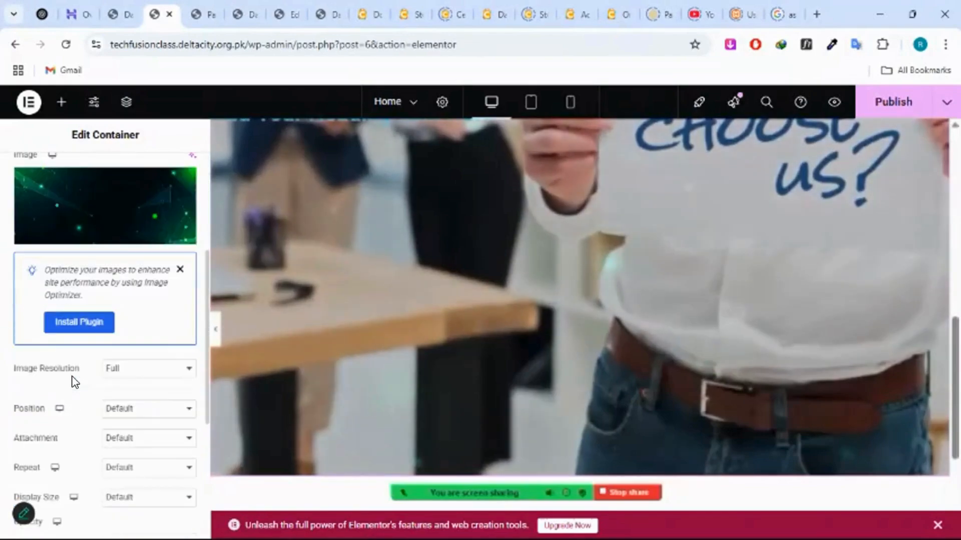
{"action": "scroll", "coordinate": [82, 440], "scroll_direction": "down", "scroll_amount": 4}
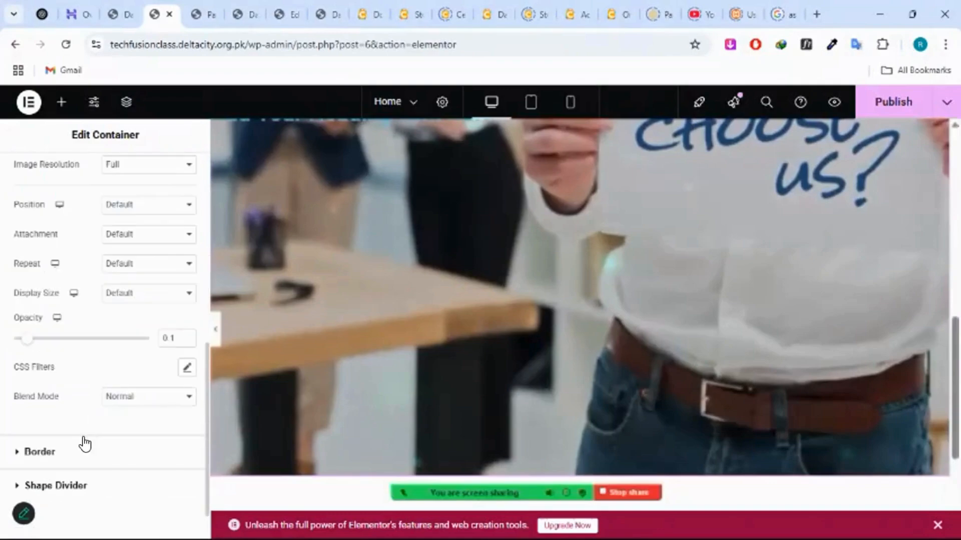
- Give the container's normal state a Solid border with a width of 10 px on all four sides
{"action": "left_click", "coordinate": [85, 450]}
{"action": "scroll", "coordinate": [439, 302], "scroll_direction": "down", "scroll_amount": 3}
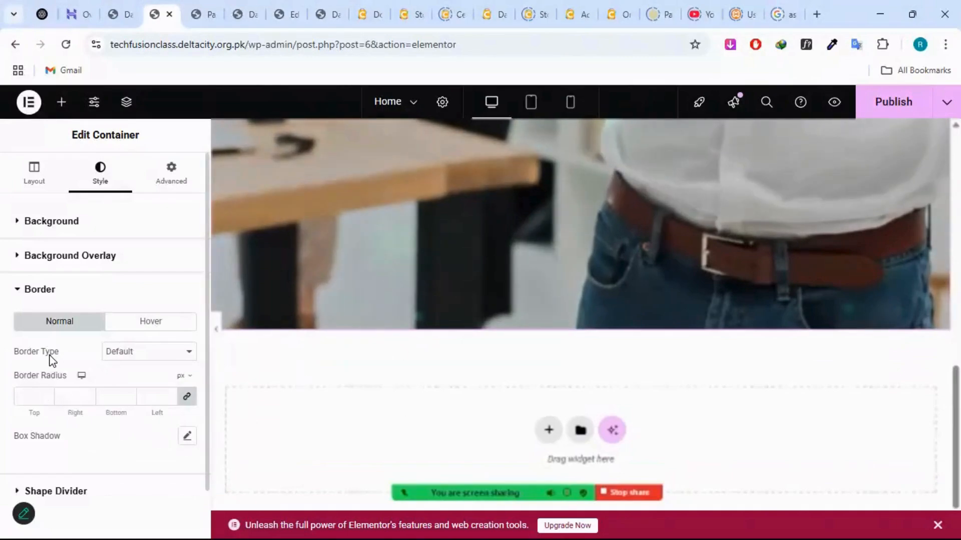
{"action": "left_click", "coordinate": [145, 352]}
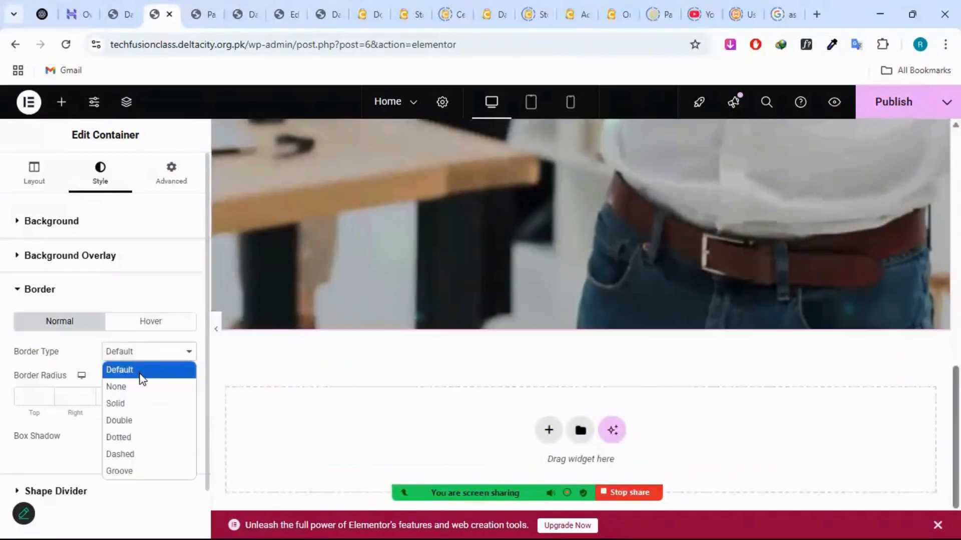
{"action": "left_click", "coordinate": [132, 410]}
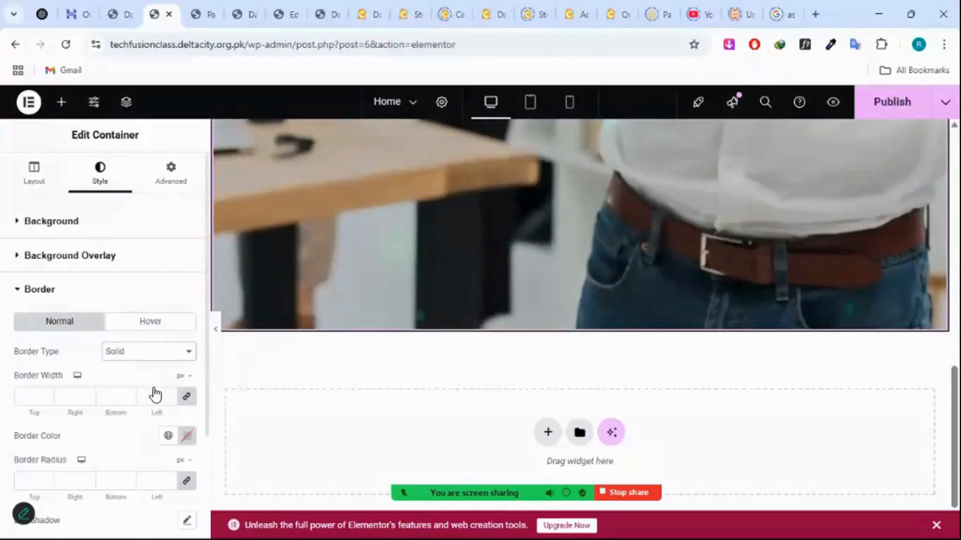
{"action": "left_click", "coordinate": [114, 391]}
{"action": "type", "text": "5"}
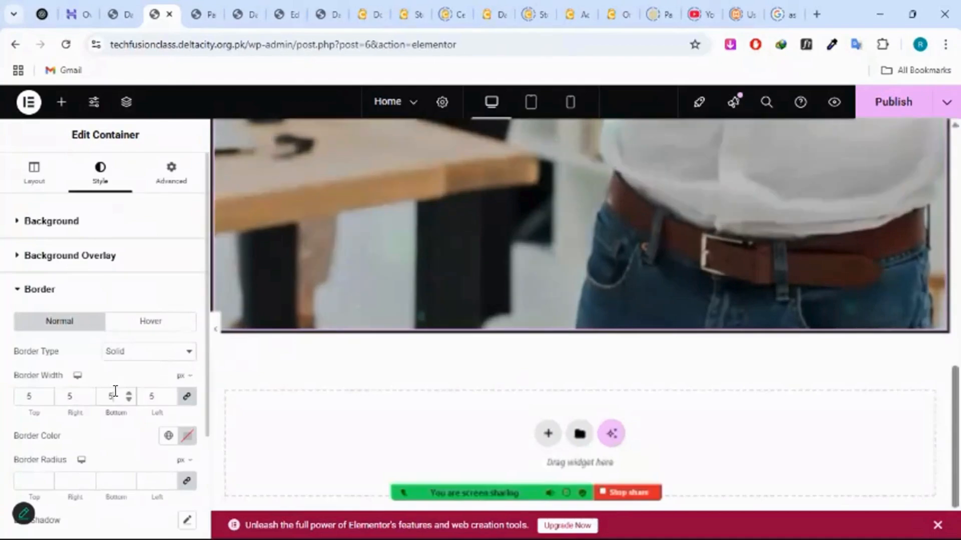
{"action": "type", "text": "10"}
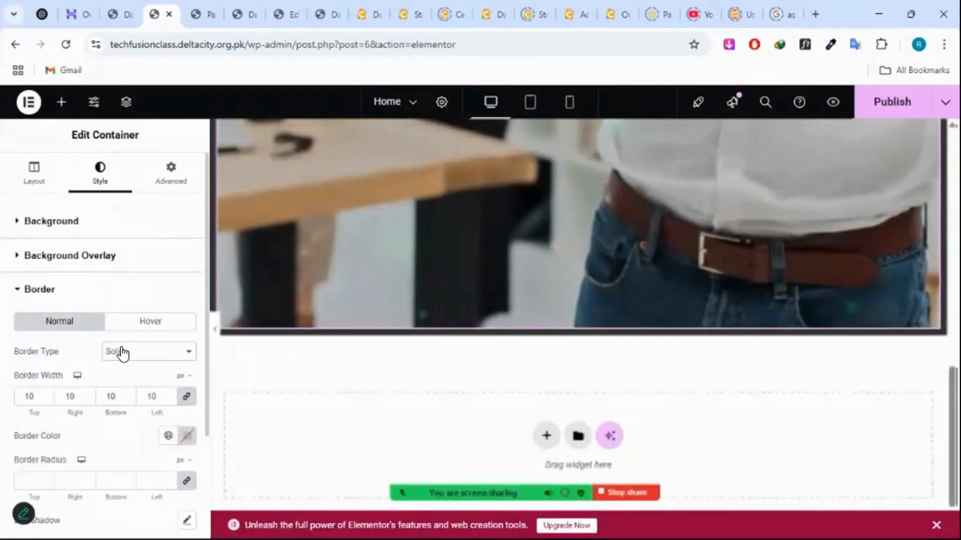
- Change the container's normal border type to Double and inspect the border lines up close along its lower edge
{"action": "left_click", "coordinate": [122, 352]}
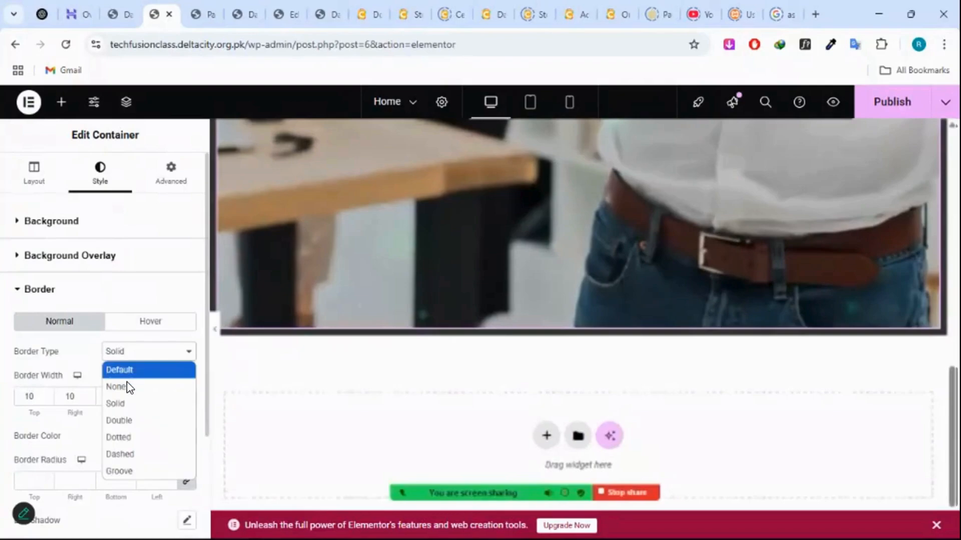
{"action": "left_click", "coordinate": [125, 419]}
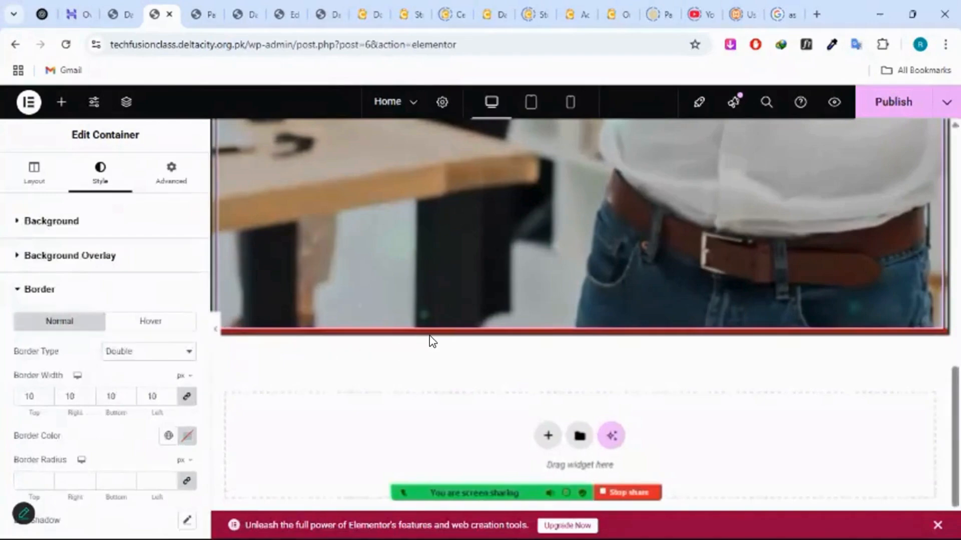
{"action": "scroll", "coordinate": [430, 336], "scroll_direction": "up", "scroll_amount": 10}
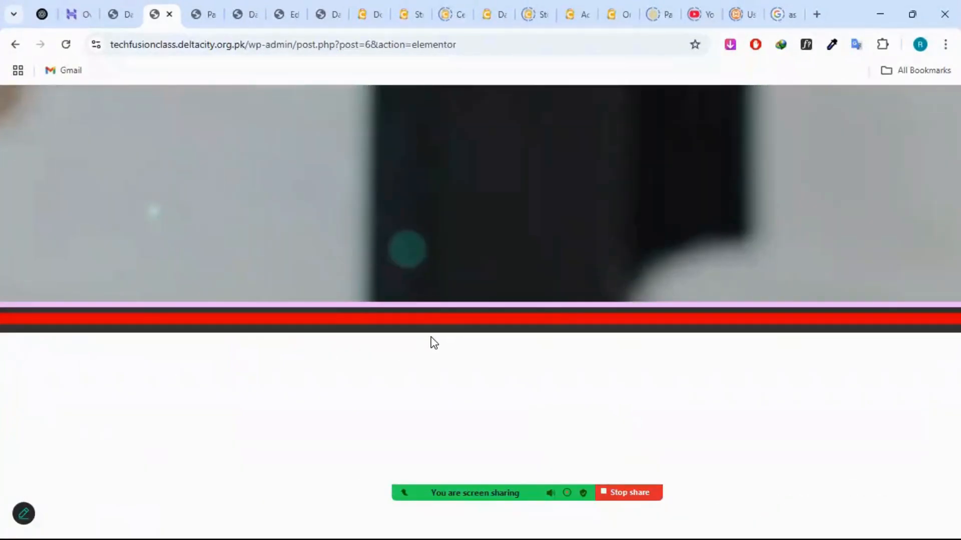
{"action": "scroll", "coordinate": [429, 320], "scroll_direction": "down", "scroll_amount": 10}
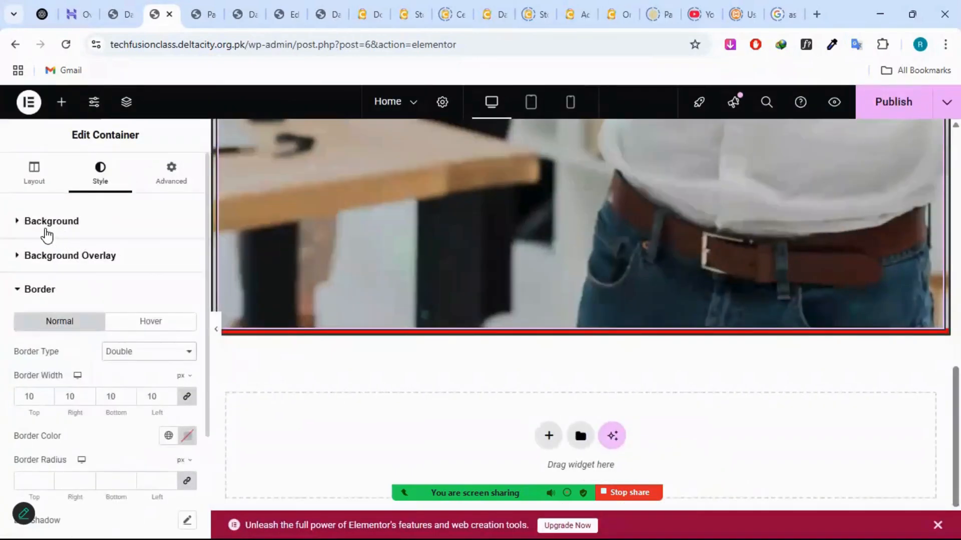
- Clear the red color from the container's normal background
{"action": "left_click", "coordinate": [72, 224]}
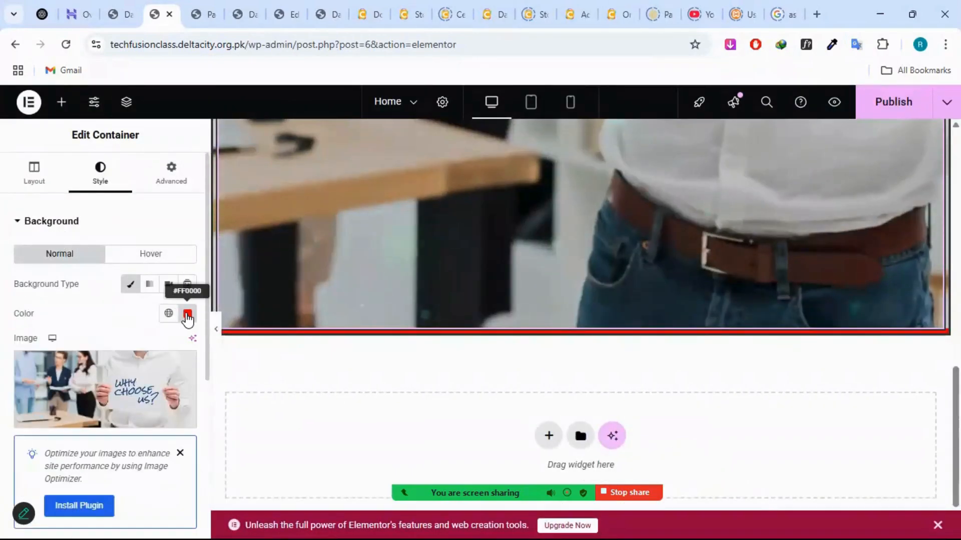
{"action": "left_click", "coordinate": [188, 315]}
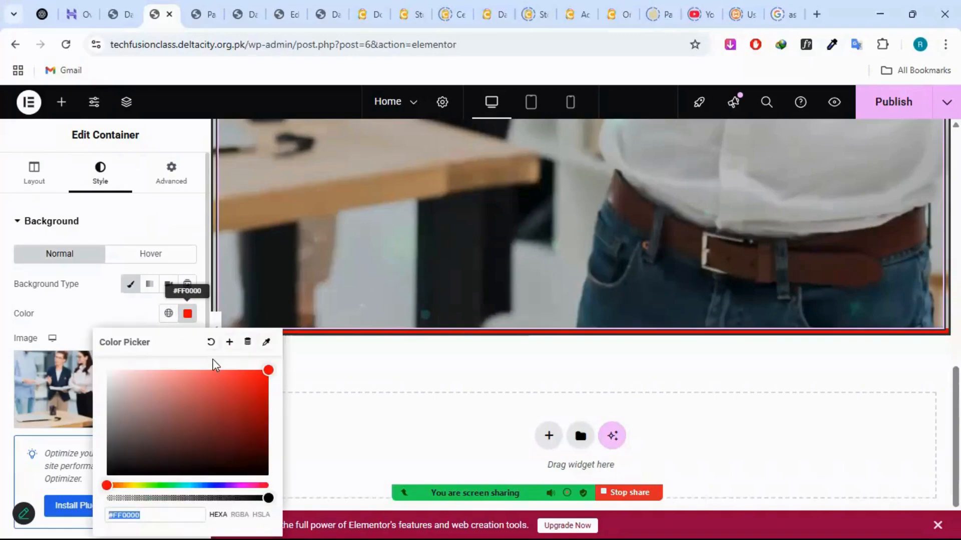
{"action": "left_click", "coordinate": [213, 343]}
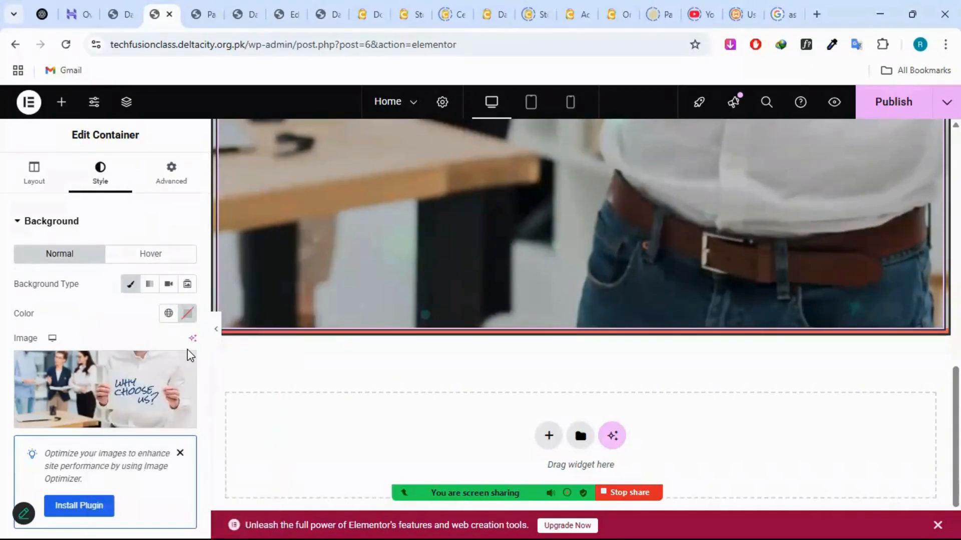
- Return to the container's border settings and inspect the Double border lines up close along its lower edge
{"action": "scroll", "coordinate": [92, 281], "scroll_direction": "down", "scroll_amount": 6}
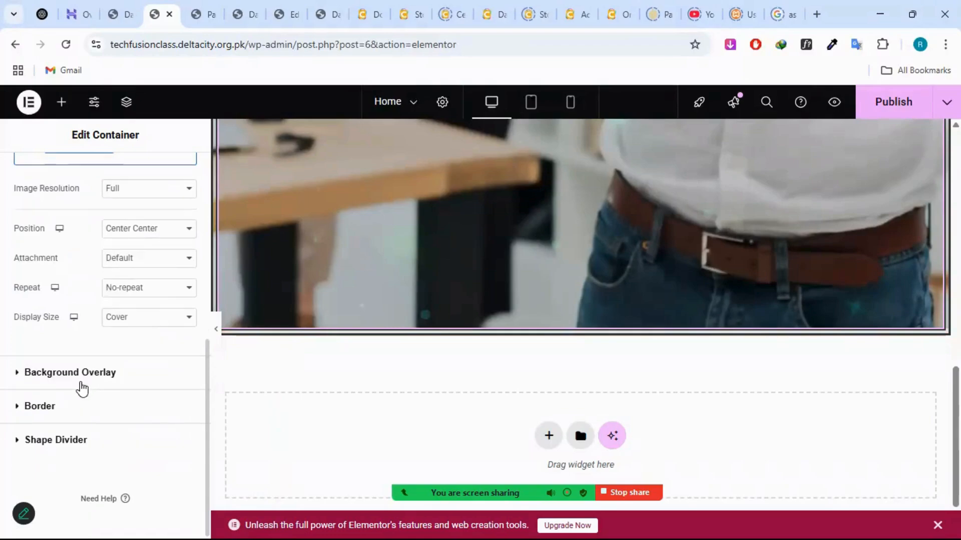
{"action": "left_click", "coordinate": [80, 382]}
{"action": "scroll", "coordinate": [74, 410], "scroll_direction": "down", "scroll_amount": 1}
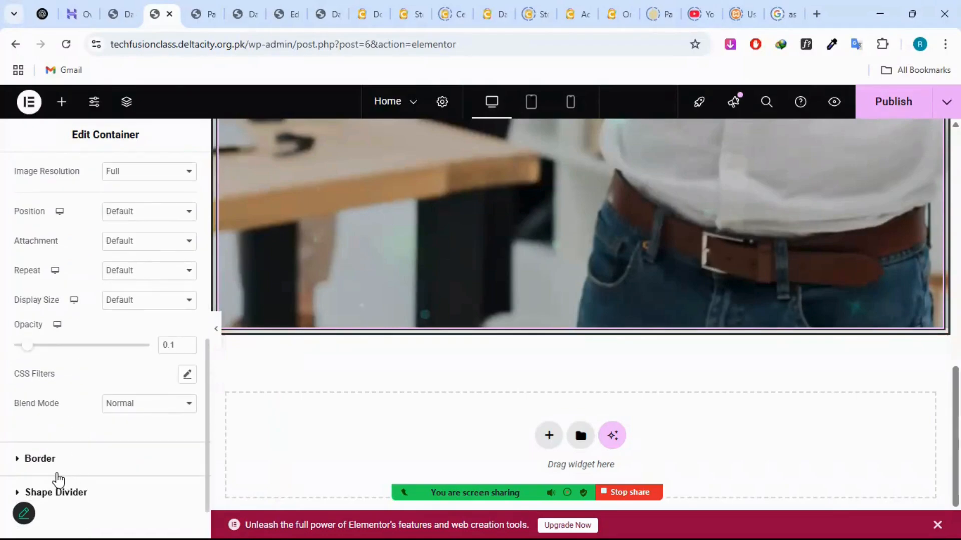
{"action": "left_click", "coordinate": [56, 471]}
{"action": "scroll", "coordinate": [472, 330], "scroll_direction": "up", "scroll_amount": 5}
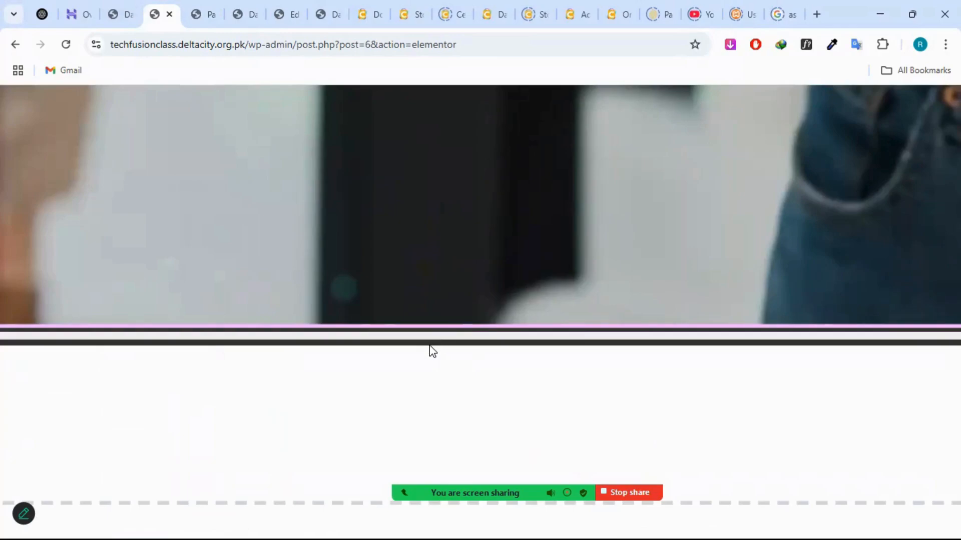
{"action": "scroll", "coordinate": [429, 345], "scroll_direction": "down", "scroll_amount": 5}
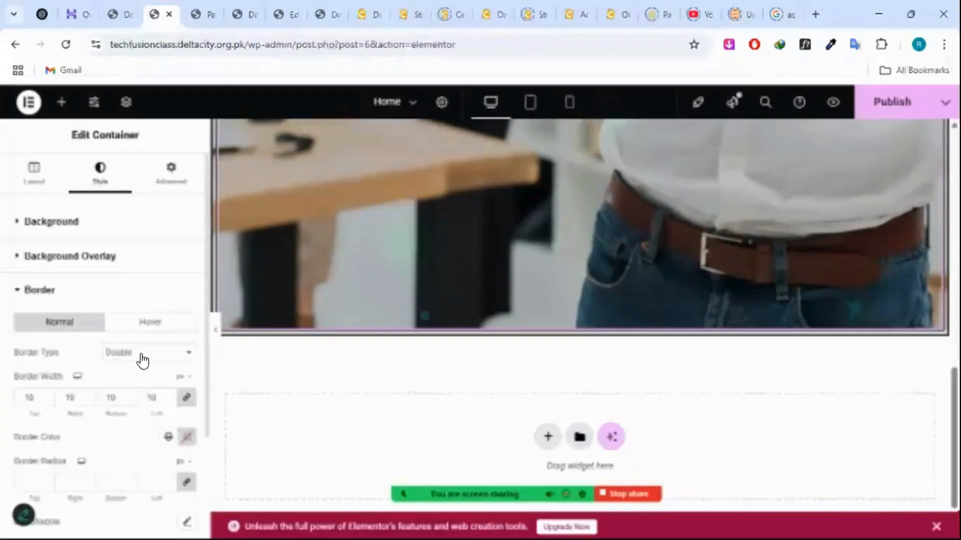
- Try the Dotted and then the Dashed border type on the container's normal state
{"action": "left_click", "coordinate": [142, 356]}
{"action": "left_click", "coordinate": [125, 436]}
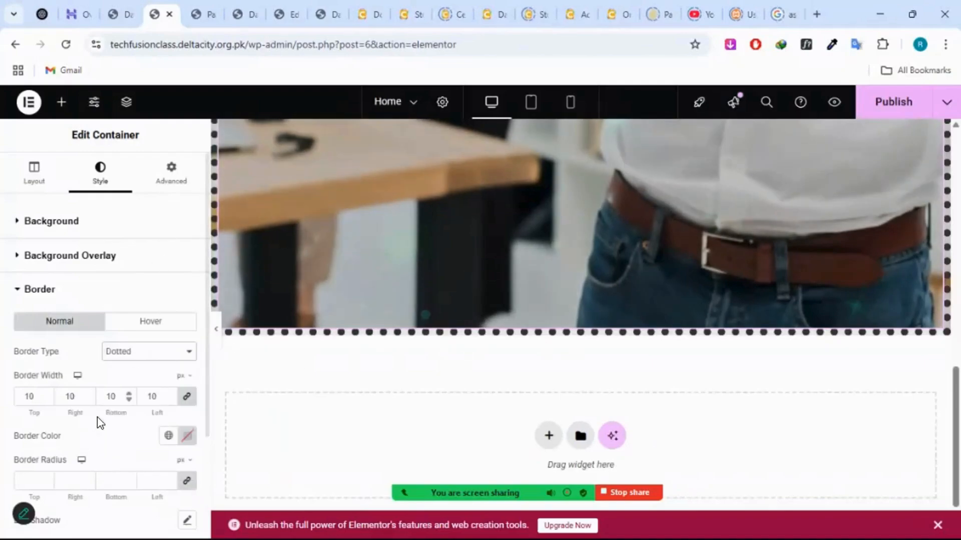
{"action": "left_click", "coordinate": [127, 356]}
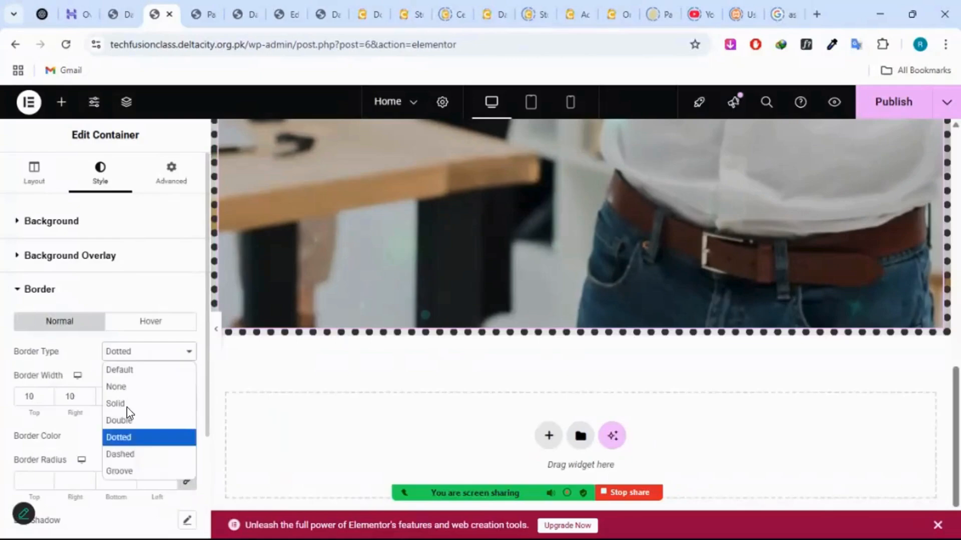
{"action": "left_click", "coordinate": [135, 456]}
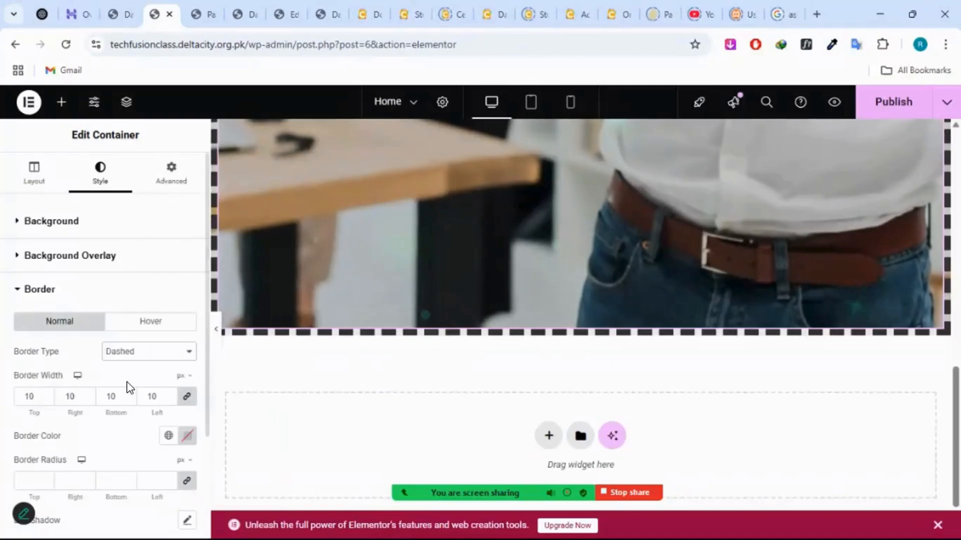
- Try the Groove border type on the container and inspect its lower edge up close
{"action": "left_click", "coordinate": [135, 353]}
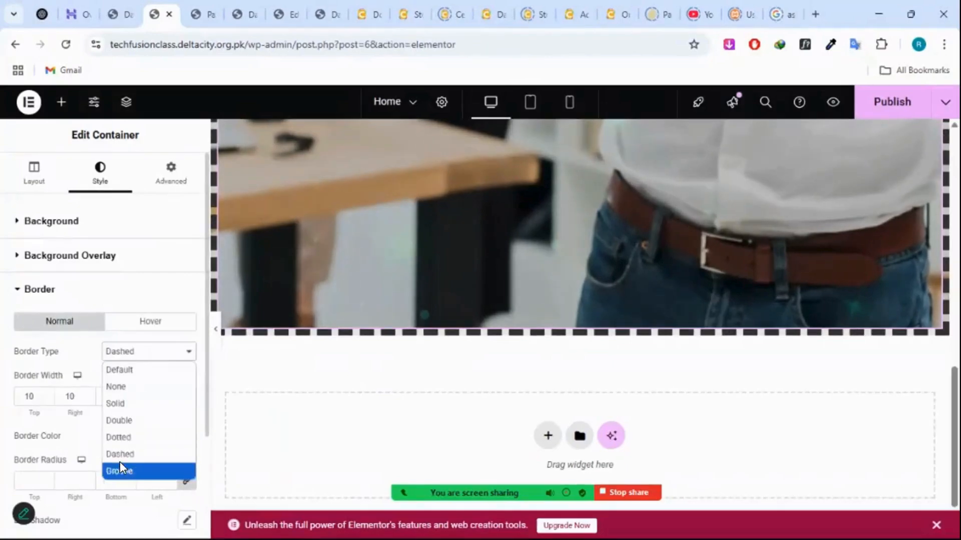
{"action": "left_click", "coordinate": [118, 473]}
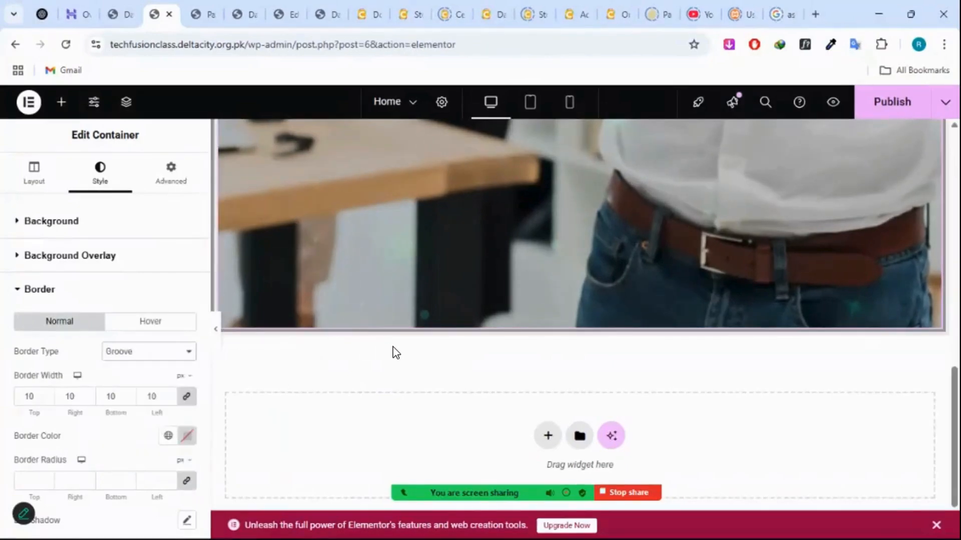
{"action": "scroll", "coordinate": [393, 346], "scroll_direction": "up", "scroll_amount": 5}
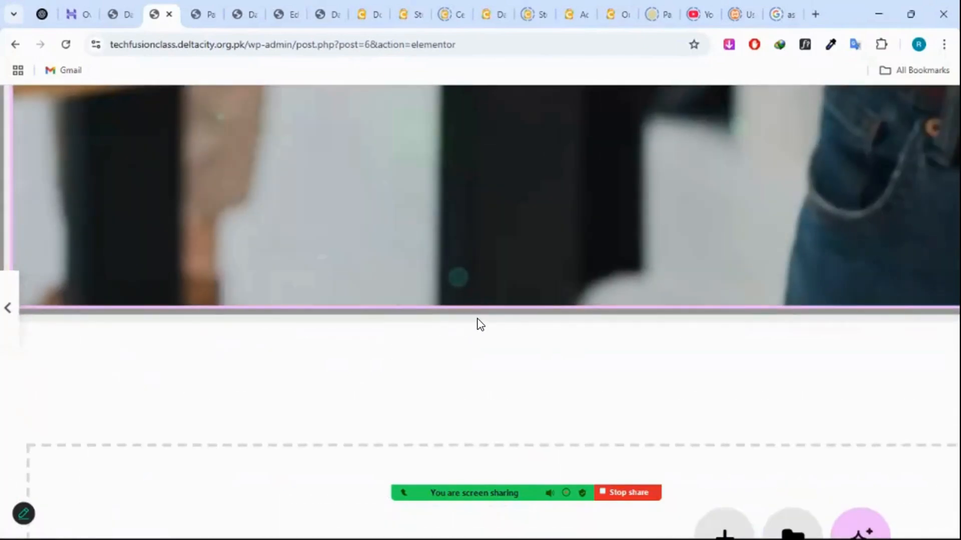
{"action": "scroll", "coordinate": [477, 319], "scroll_direction": "up", "scroll_amount": 2}
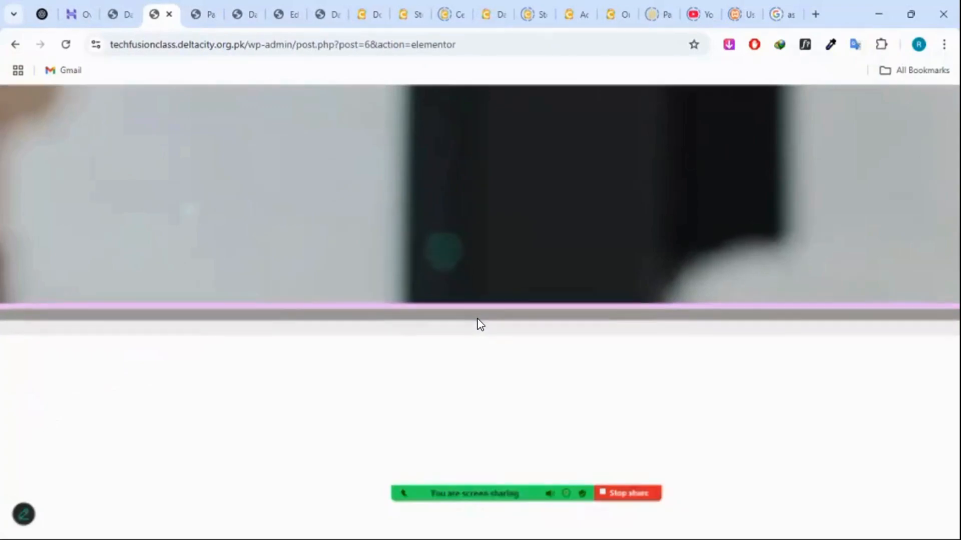
{"action": "scroll", "coordinate": [477, 318], "scroll_direction": "down", "scroll_amount": 2}
{"action": "scroll", "coordinate": [480, 324], "scroll_direction": "down", "scroll_amount": 5}
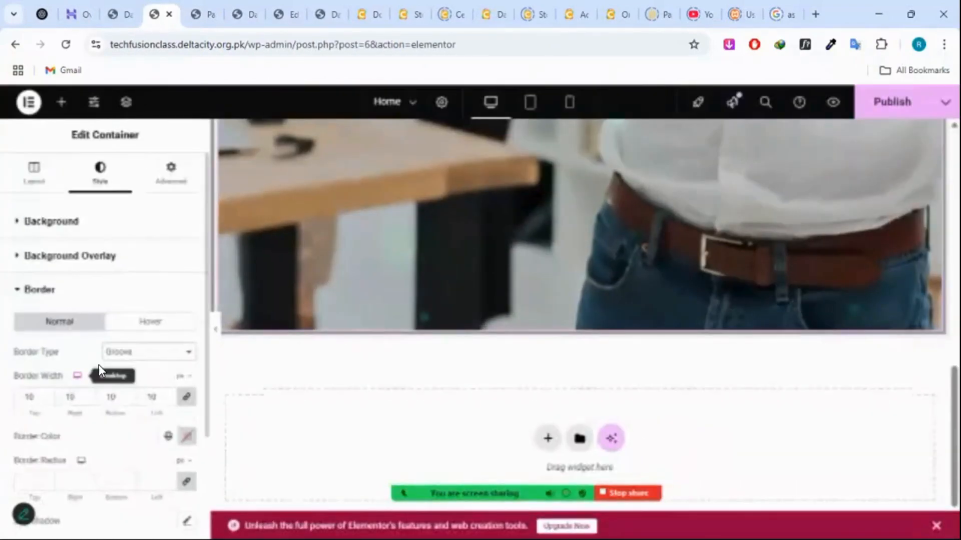
- Set the container's normal border back to Solid, trying a width of 5 px and then 3 px on all sides
{"action": "left_click", "coordinate": [116, 356]}
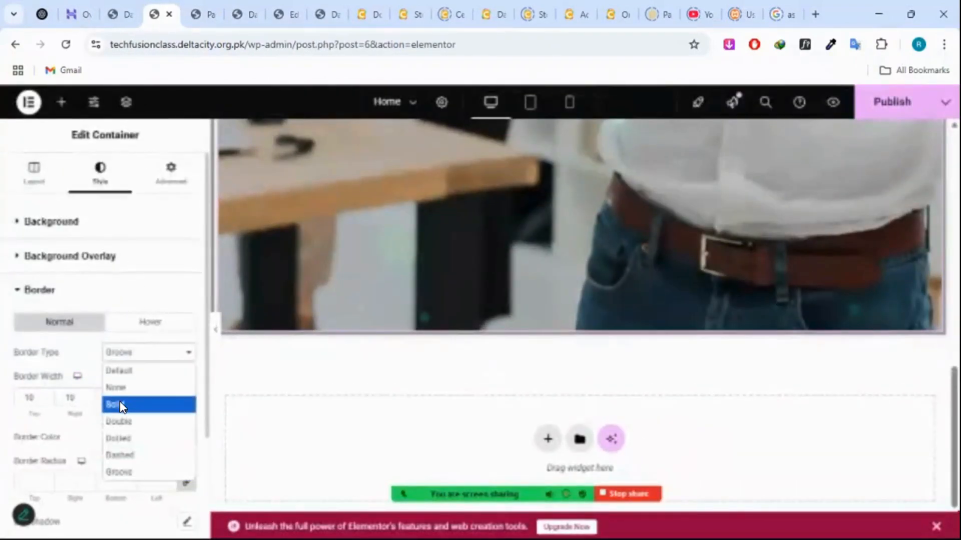
{"action": "left_click", "coordinate": [119, 405]}
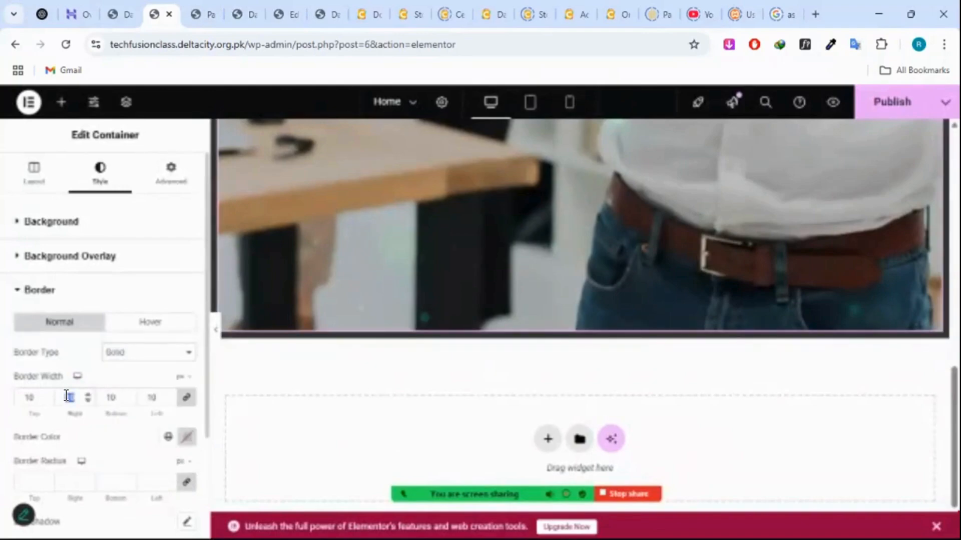
{"action": "type", "text": "5"}
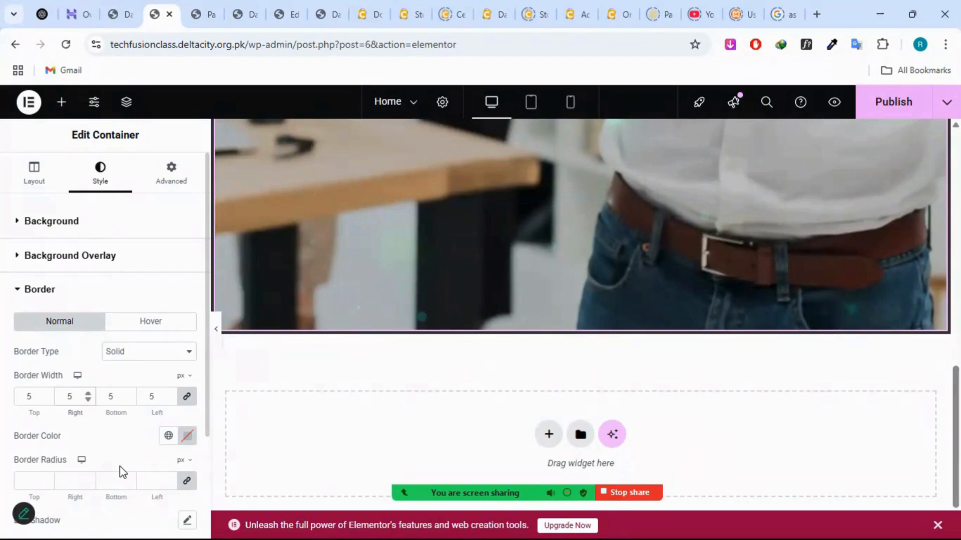
{"action": "double_click", "coordinate": [104, 396]}
{"action": "type", "text": "3"}
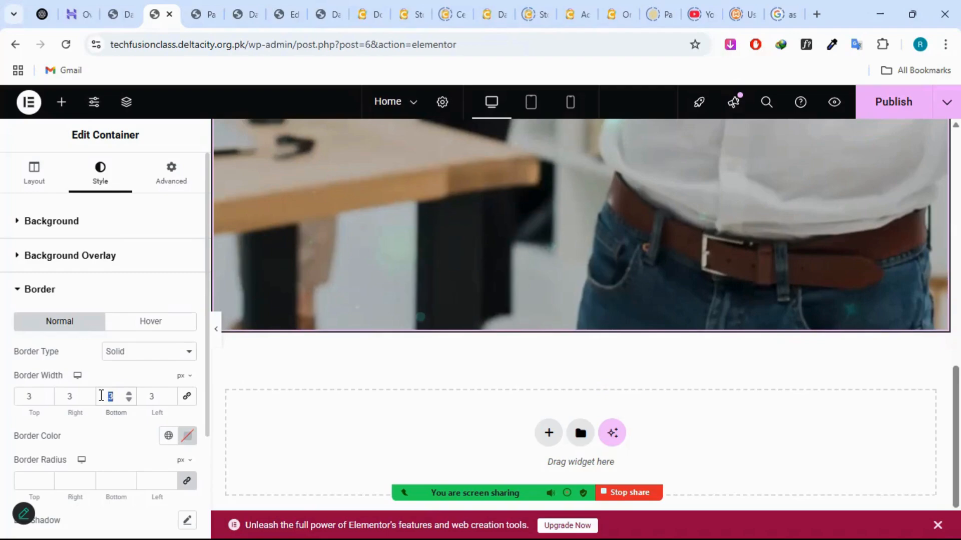
- With the border width sides unlinked, raise only the bottom width to 4 px and then 5 px
{"action": "type", "text": "4"}
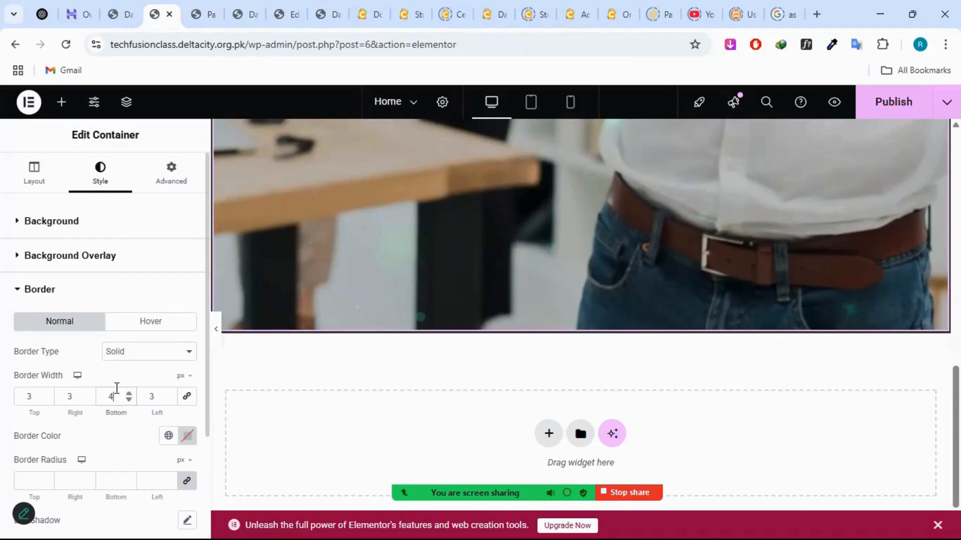
{"action": "key", "text": "Up"}
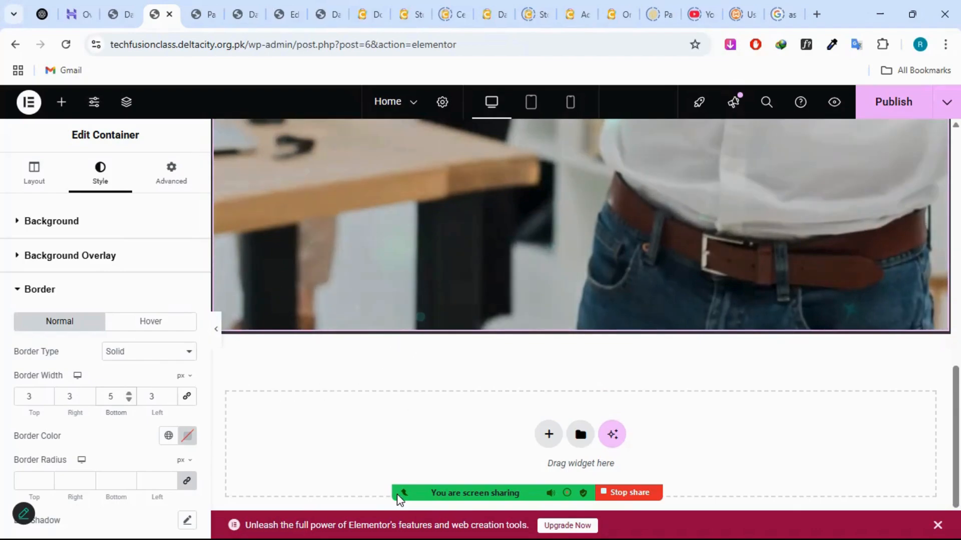
{"action": "mouse_move", "coordinate": [389, 482]}
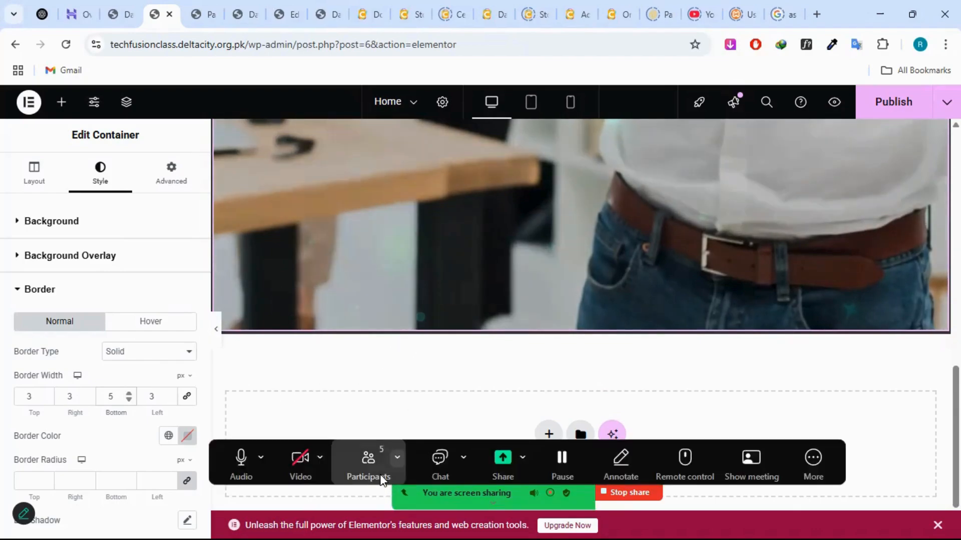
{"action": "left_click", "coordinate": [383, 480]}
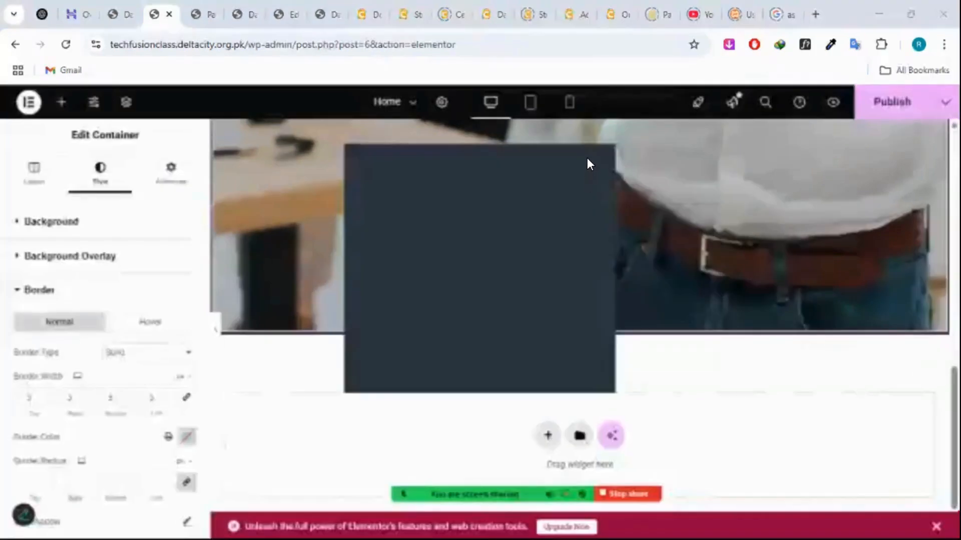
- Review the individual side width fields and return the bottom border width to 3 px
{"action": "left_click", "coordinate": [62, 394]}
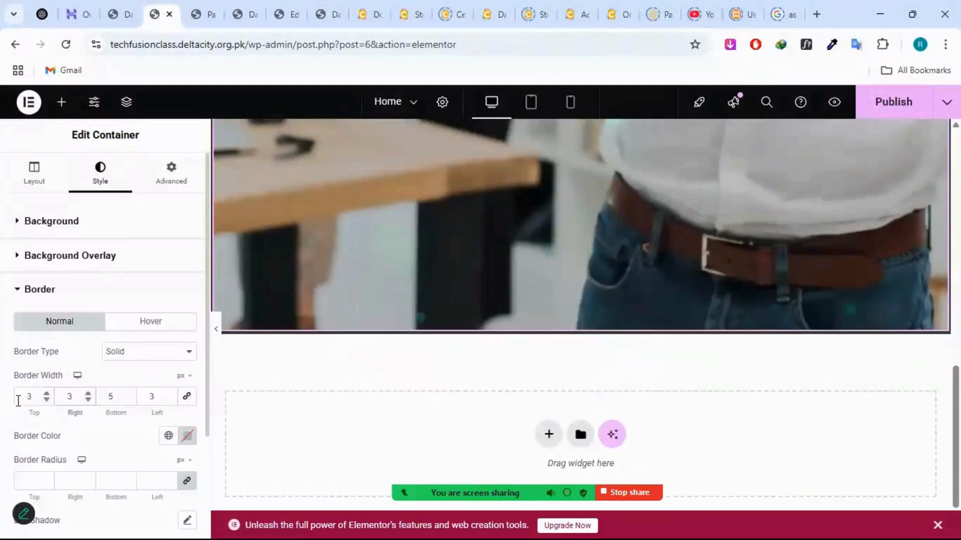
{"action": "left_click", "coordinate": [18, 401]}
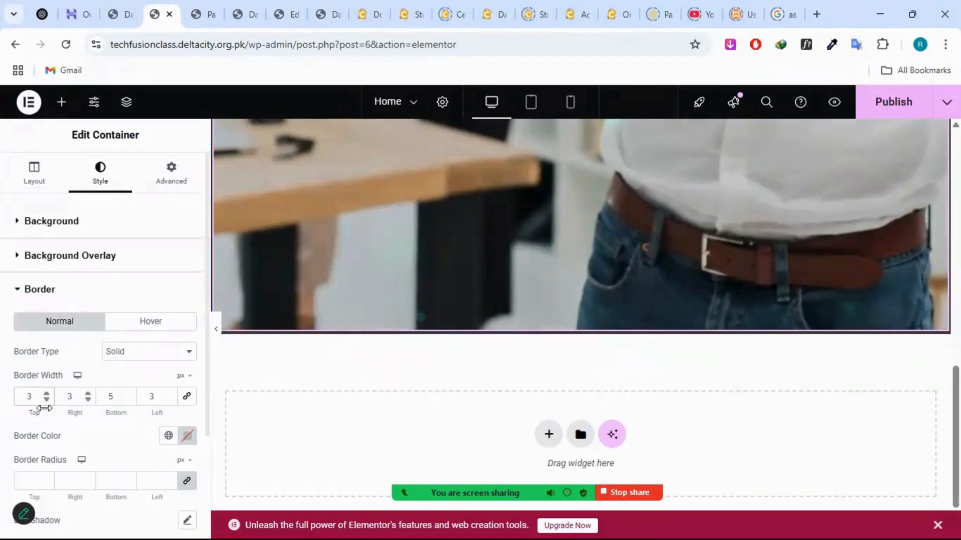
{"action": "left_click", "coordinate": [146, 403]}
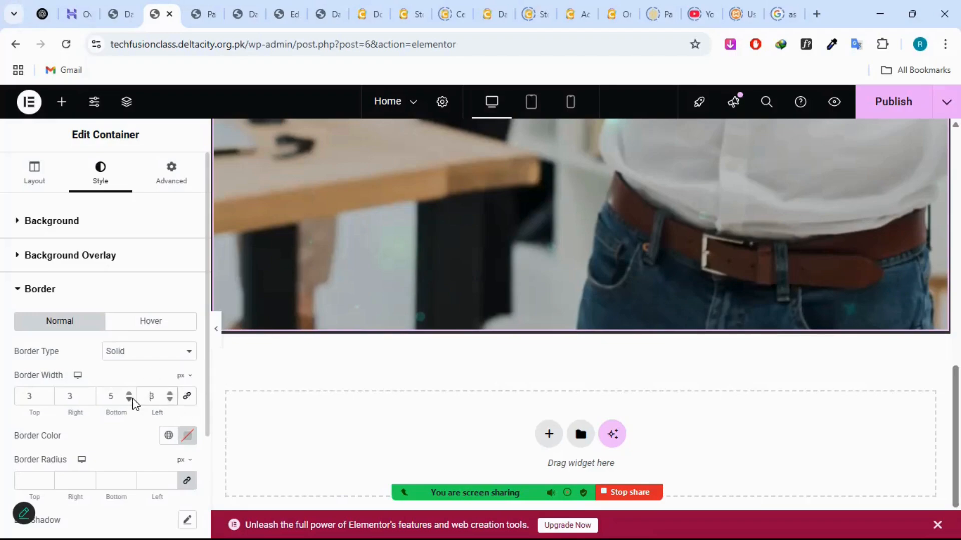
{"action": "left_click", "coordinate": [192, 398]}
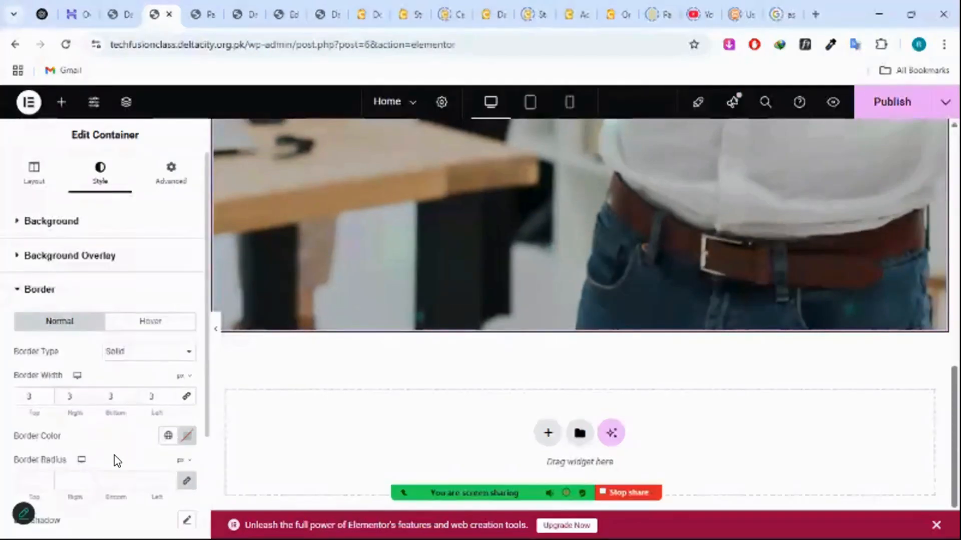
- Set the container's normal border color to pure red, #FF0000
{"action": "scroll", "coordinate": [115, 455], "scroll_direction": "down", "scroll_amount": 3}
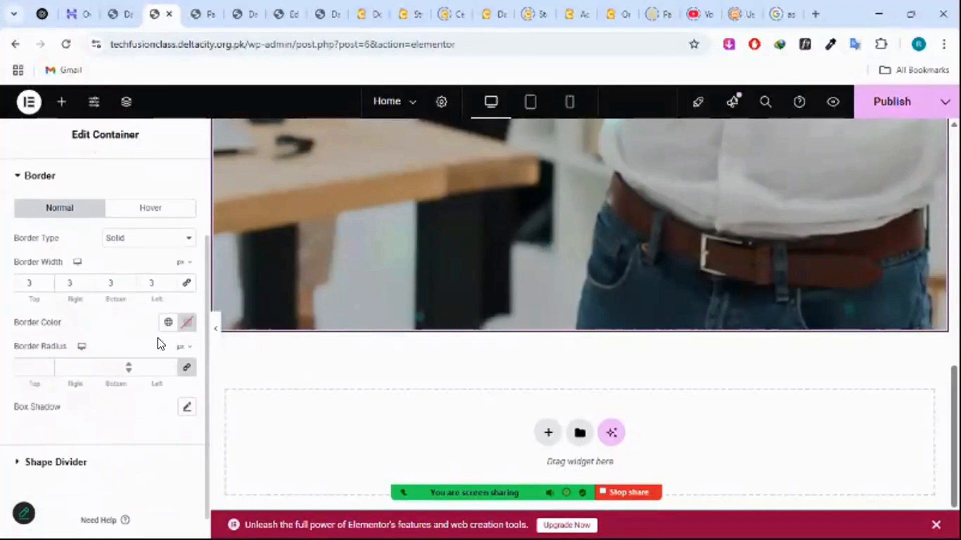
{"action": "left_click", "coordinate": [188, 323]}
{"action": "left_click", "coordinate": [227, 173]}
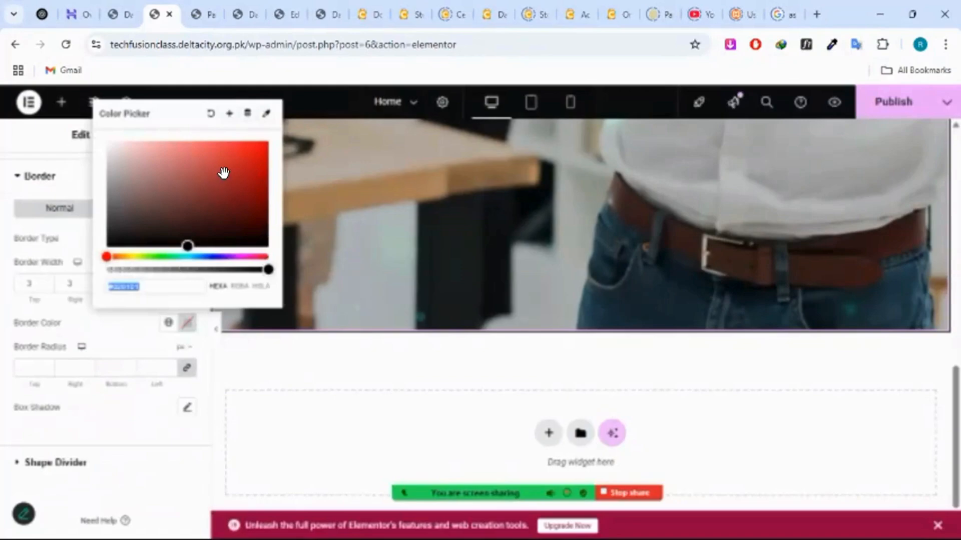
{"action": "left_click", "coordinate": [269, 142]}
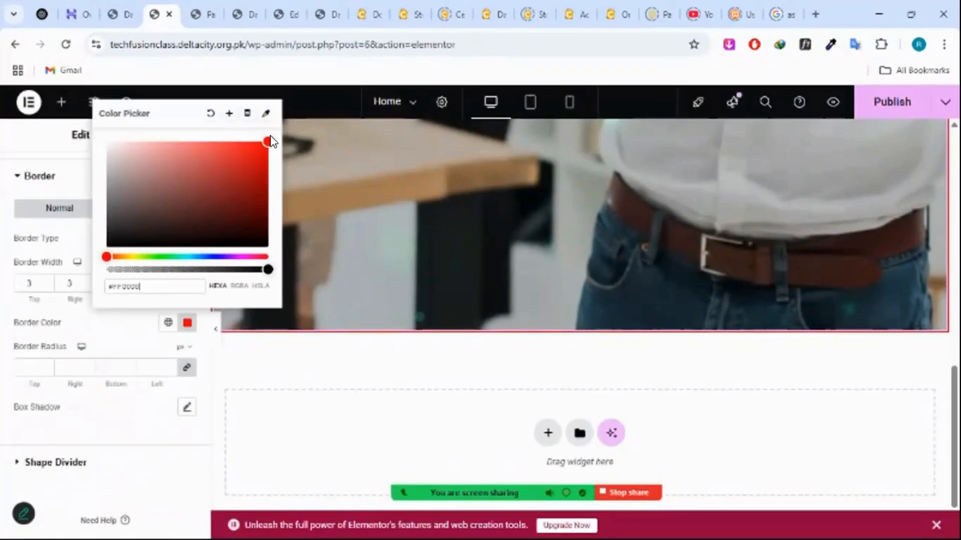
- Link the four border width values and raise the width to 5 px on all sides
{"action": "left_click", "coordinate": [70, 279]}
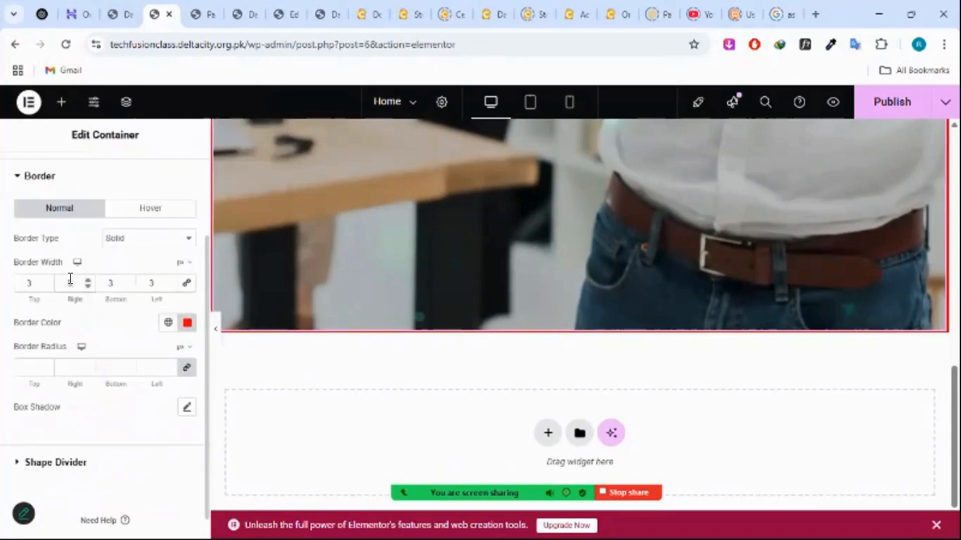
{"action": "left_click", "coordinate": [186, 283]}
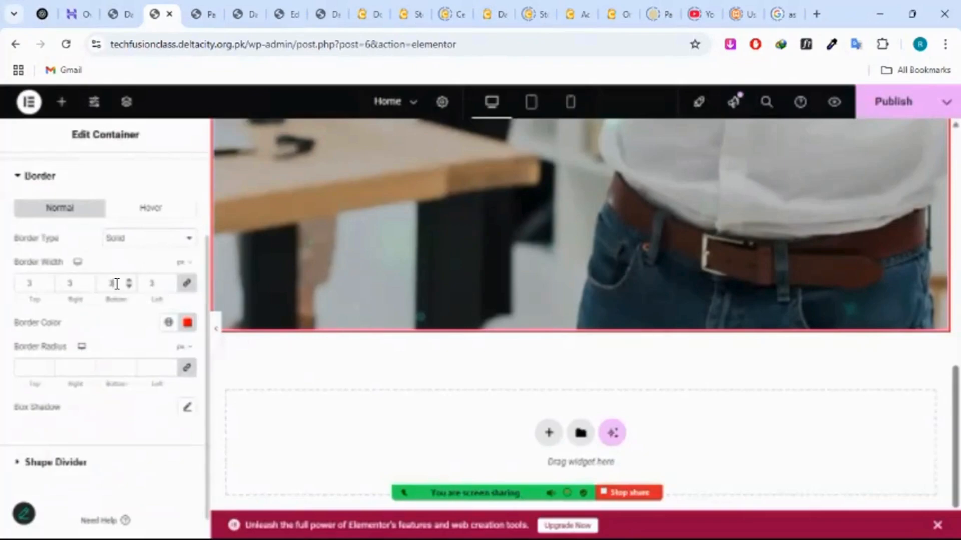
{"action": "key", "text": "Up"}
{"action": "key", "text": "Up"}
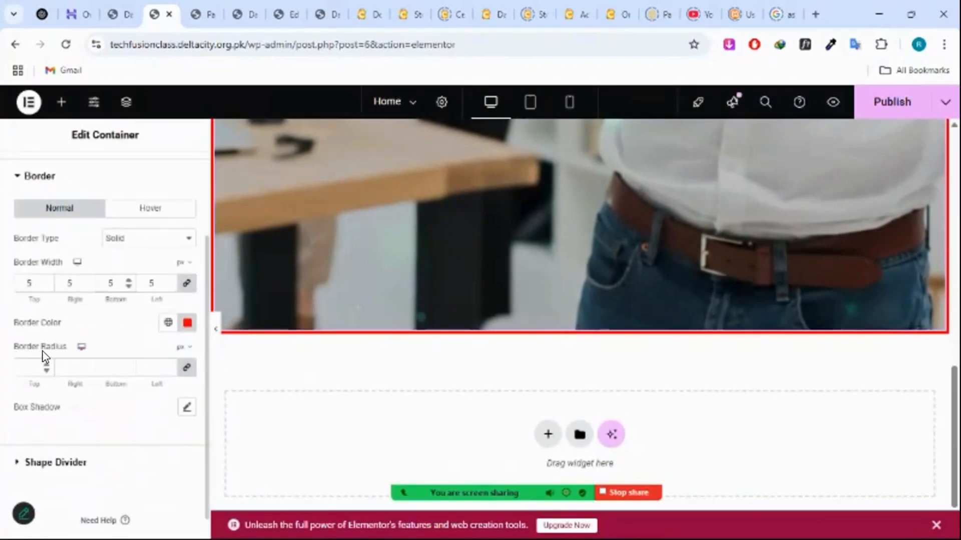
- Give the container's border a 20 px radius on all corners and inspect the lower-right corner up close
{"action": "left_click", "coordinate": [69, 366]}
{"action": "type", "text": "20"}
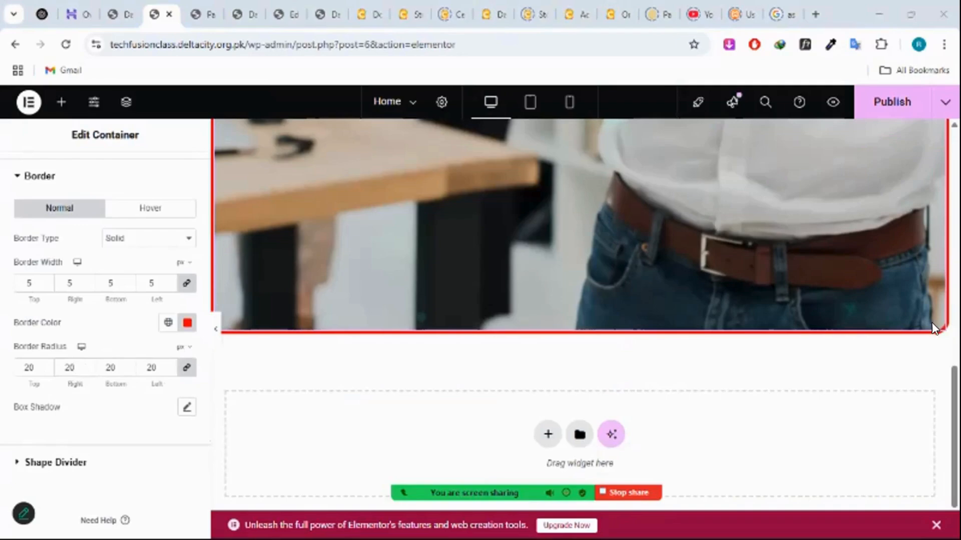
{"action": "scroll", "coordinate": [955, 328], "scroll_direction": "up", "scroll_amount": 10}
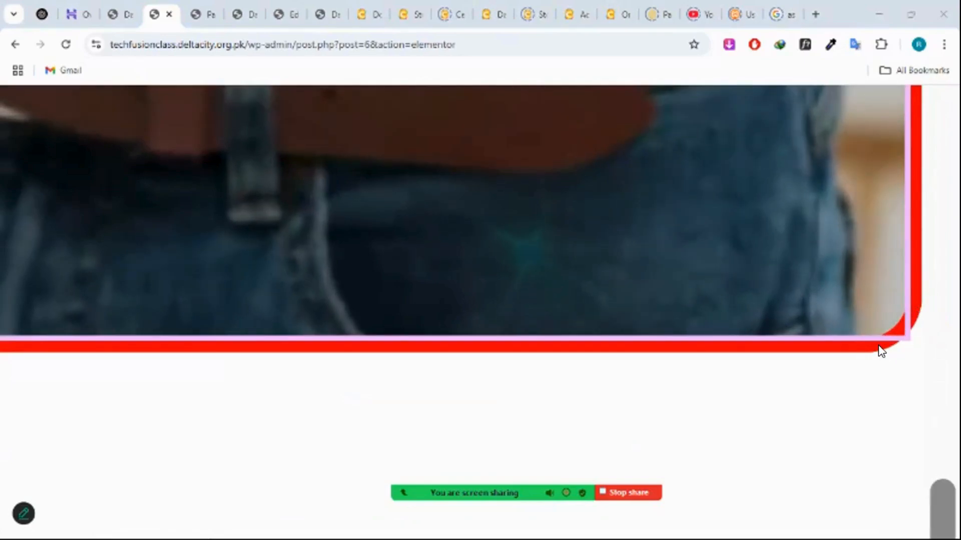
- Unlink the container's four border radius values and set its top and bottom padding to 200 px
{"action": "scroll", "coordinate": [881, 350], "scroll_direction": "down", "scroll_amount": 10}
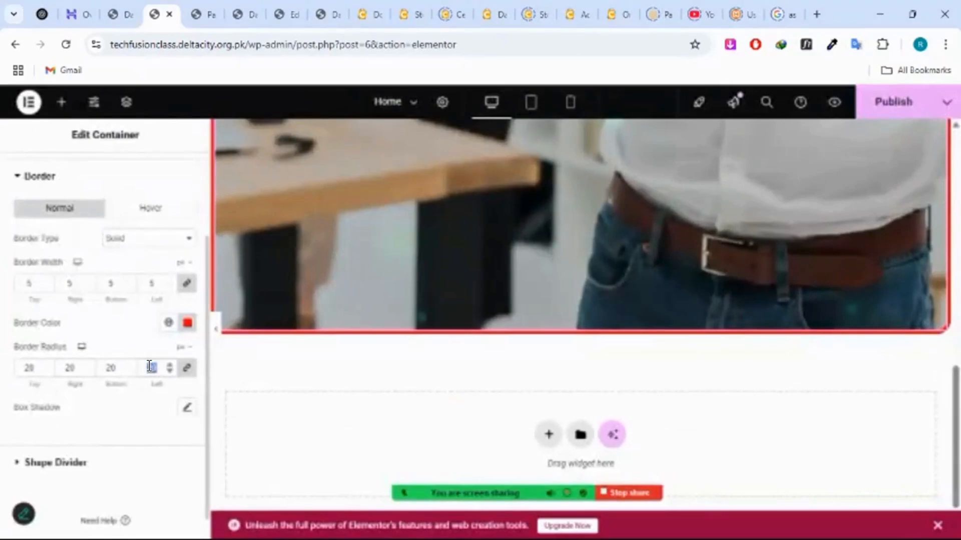
{"action": "left_click", "coordinate": [186, 368]}
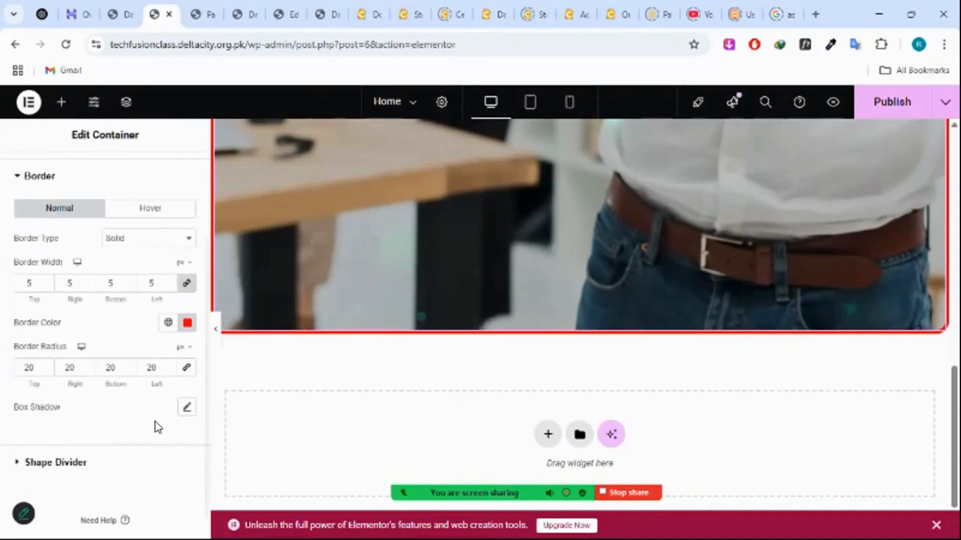
{"action": "scroll", "coordinate": [431, 343], "scroll_direction": "up", "scroll_amount": 1}
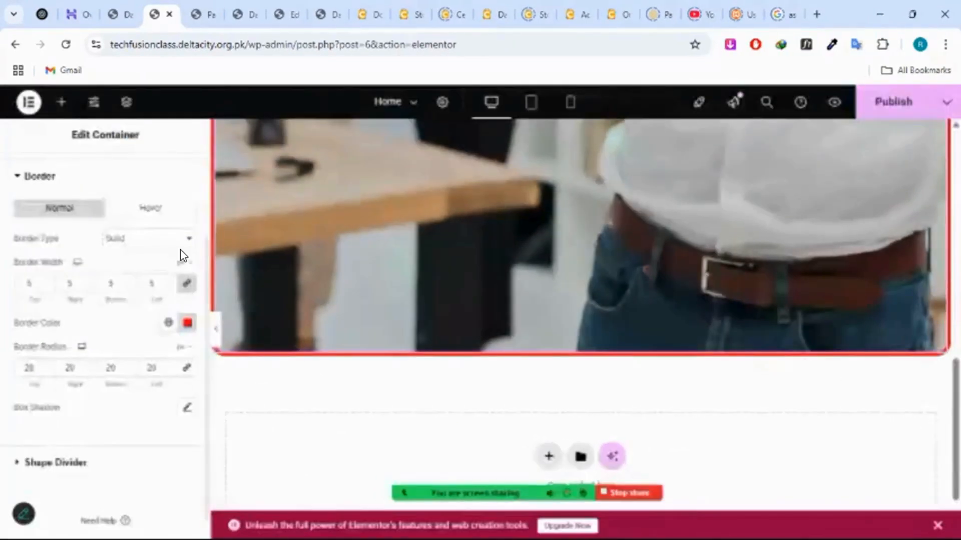
{"action": "scroll", "coordinate": [180, 249], "scroll_direction": "up", "scroll_amount": 3}
{"action": "left_click", "coordinate": [178, 183]}
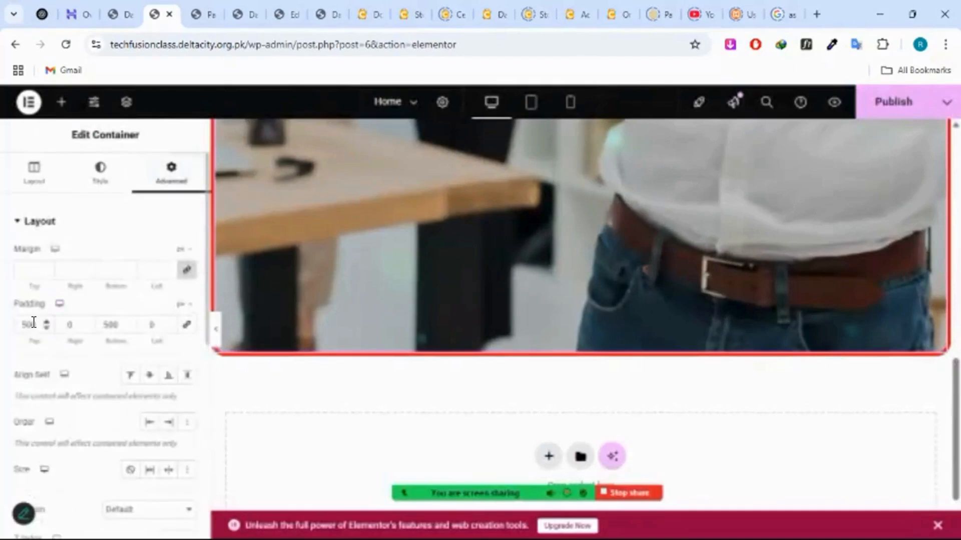
{"action": "double_click", "coordinate": [26, 323]}
{"action": "type", "text": "2"}
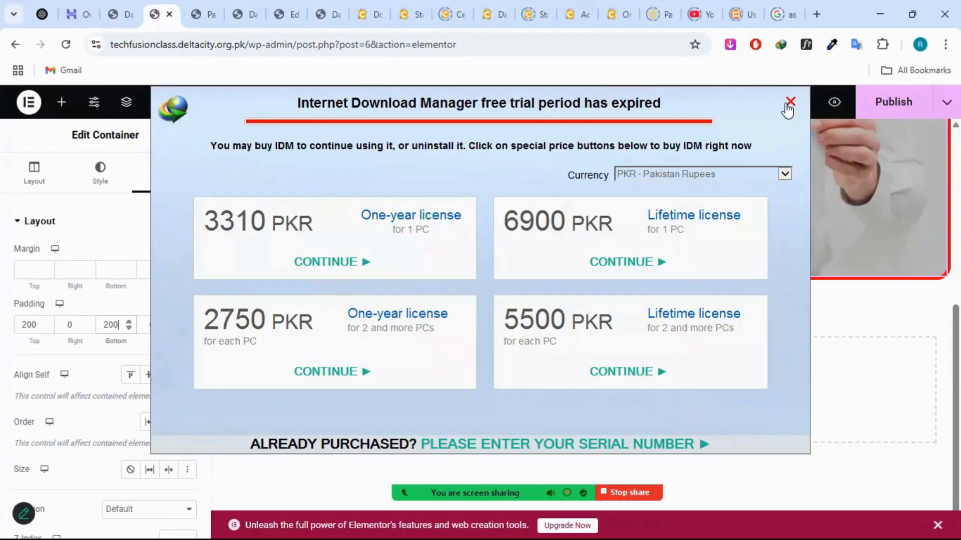
{"action": "left_click", "coordinate": [788, 103]}
{"action": "scroll", "coordinate": [493, 228], "scroll_direction": "up", "scroll_amount": 3}
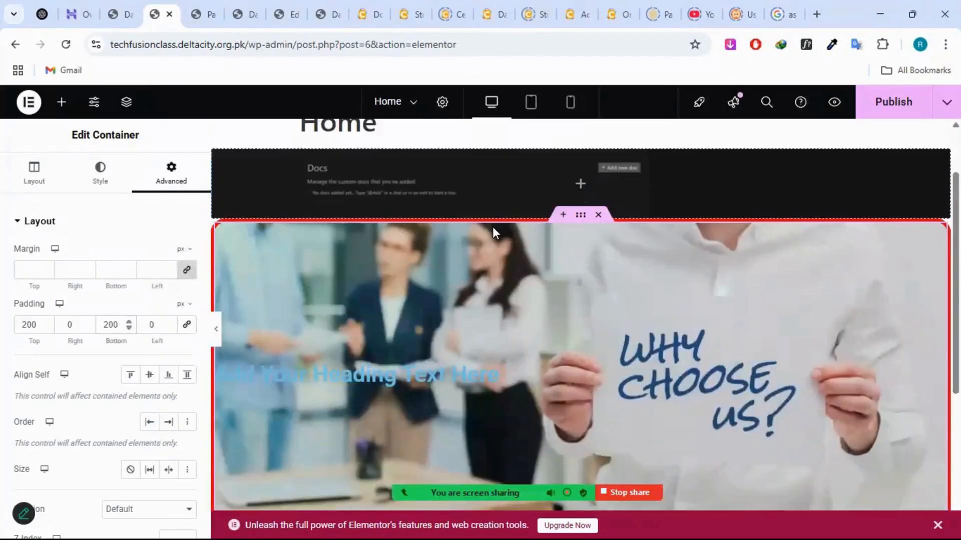
{"action": "scroll", "coordinate": [492, 227], "scroll_direction": "down", "scroll_amount": 3}
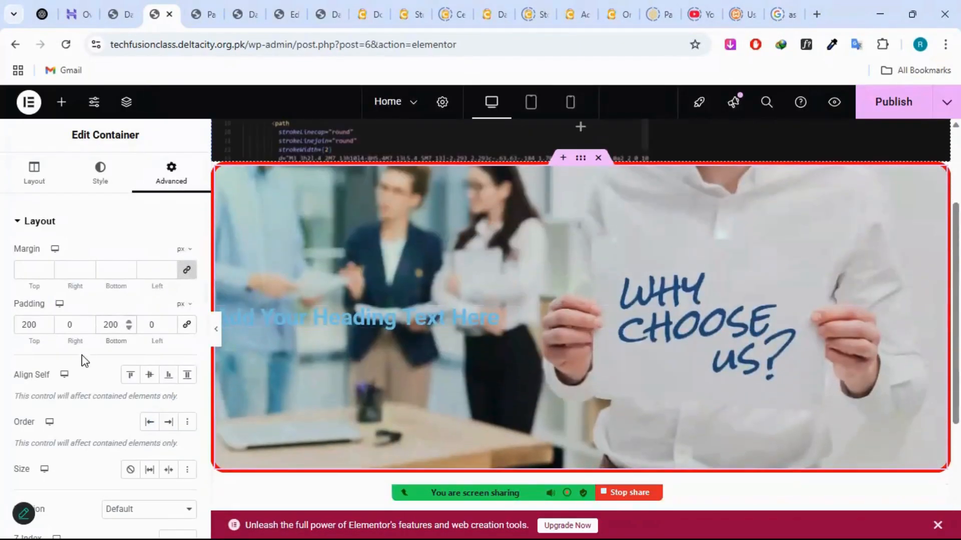
- Return to the container's border settings, try a 50 px top radius, and set the top and bottom radius to 100 px
{"action": "left_click", "coordinate": [100, 186]}
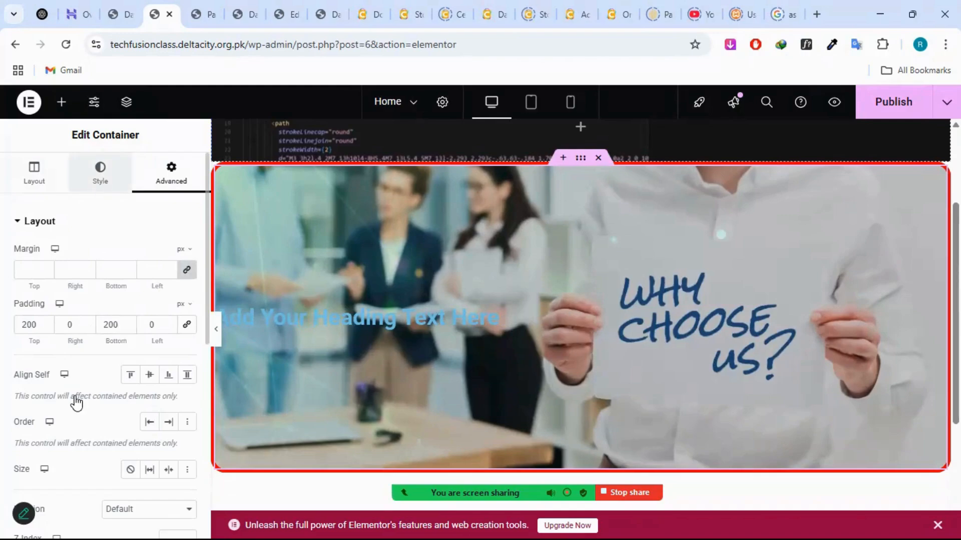
{"action": "scroll", "coordinate": [73, 401], "scroll_direction": "down", "scroll_amount": 5}
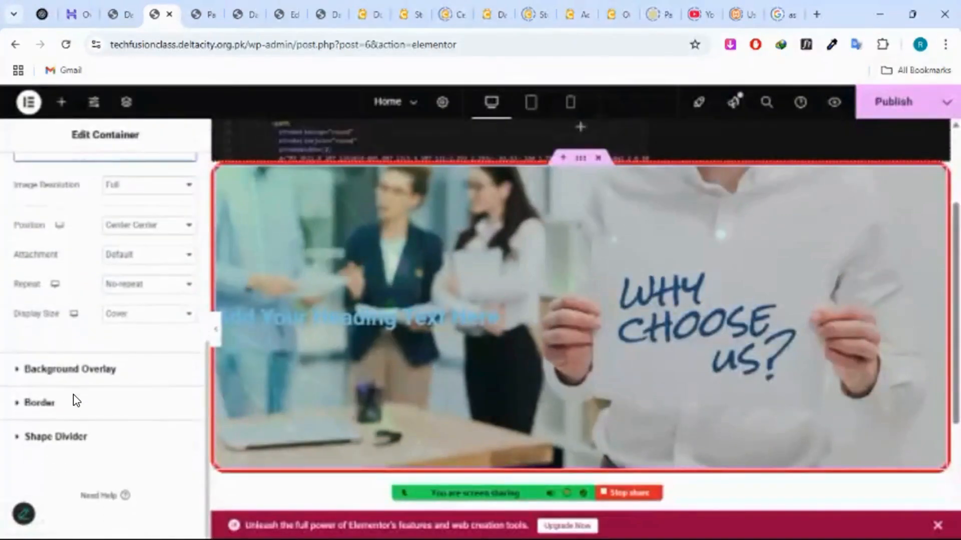
{"action": "left_click", "coordinate": [66, 401]}
{"action": "scroll", "coordinate": [172, 351], "scroll_direction": "down", "scroll_amount": 1}
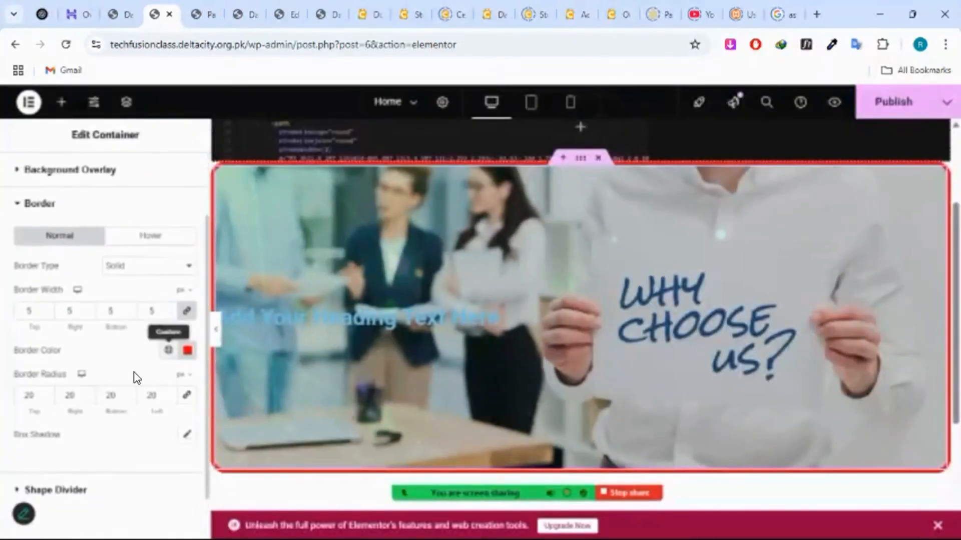
{"action": "double_click", "coordinate": [22, 396]}
{"action": "type", "text": "50"}
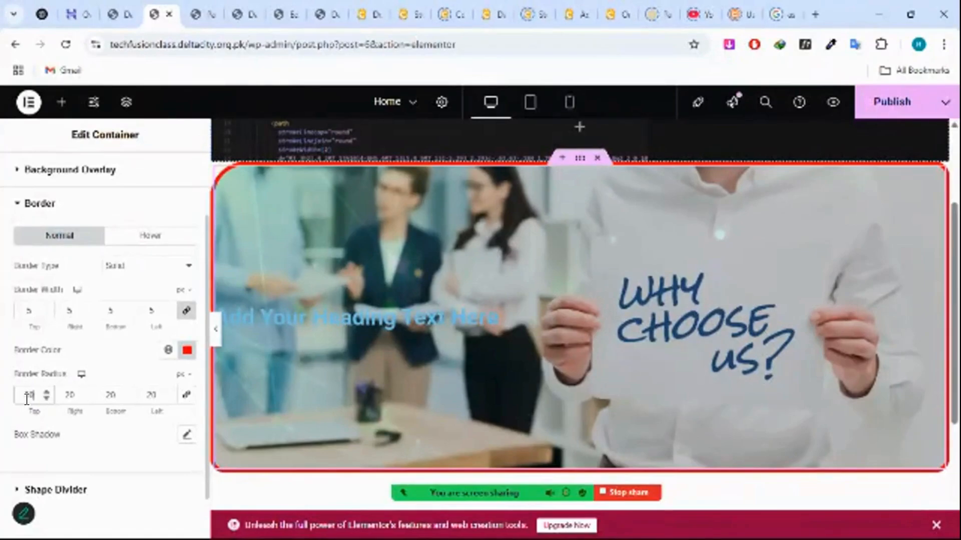
{"action": "key", "text": "BackSpace"}
{"action": "key", "text": "BackSpace"}
{"action": "type", "text": "100"}
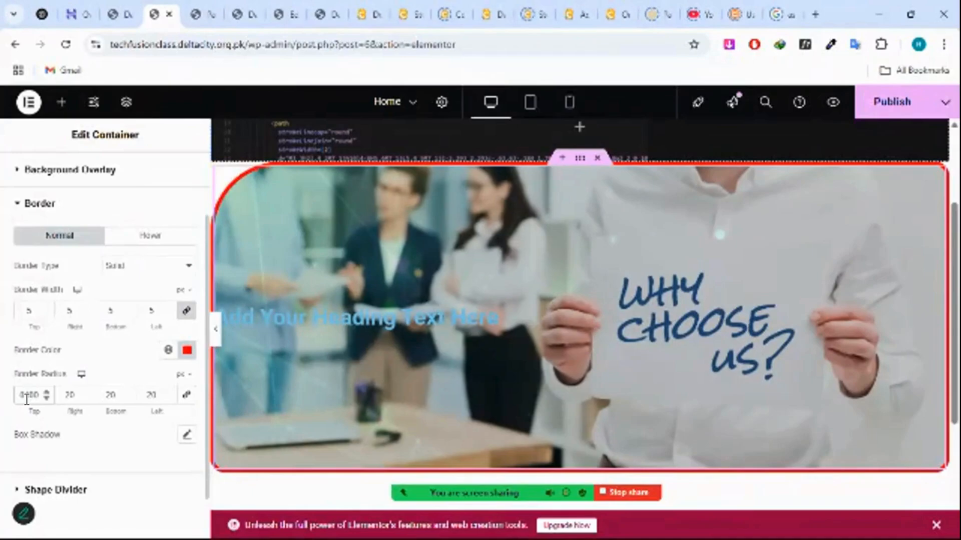
{"action": "double_click", "coordinate": [110, 395]}
{"action": "type", "text": "80"}
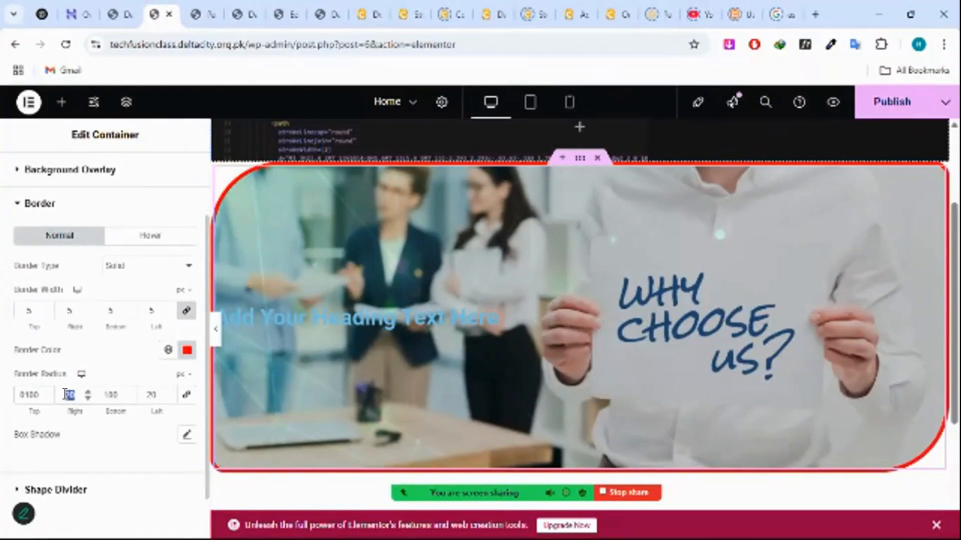
- Set the container's right and left border radius values to 0
{"action": "type", "text": "0"}
{"action": "left_click", "coordinate": [140, 389]}
{"action": "double_click", "coordinate": [141, 389]}
{"action": "type", "text": "0"}
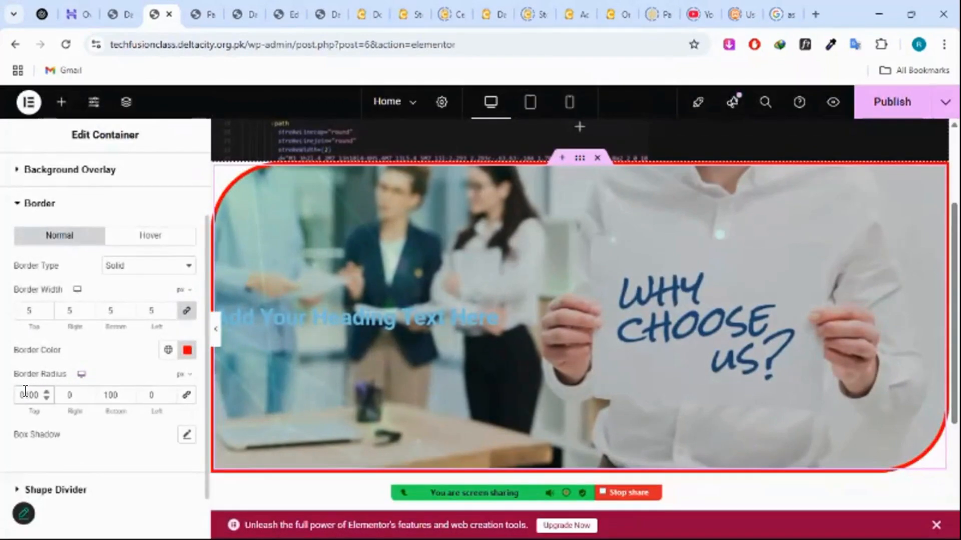
- Try a 500 px top border radius, and set both the top and bottom radius values to 300 px
{"action": "key", "text": "BackSpace"}
{"action": "type", "text": "5"}
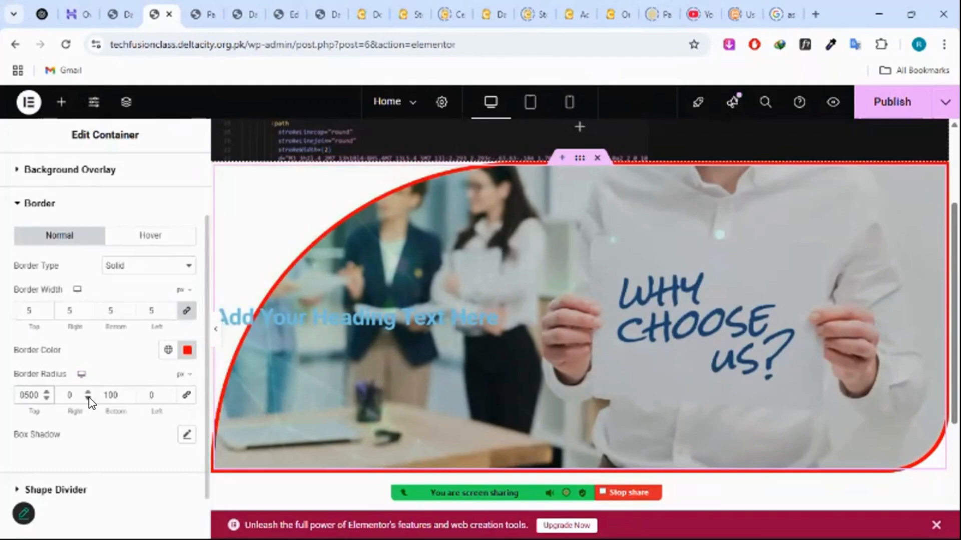
{"action": "key", "text": "BackSpace"}
{"action": "type", "text": "3"}
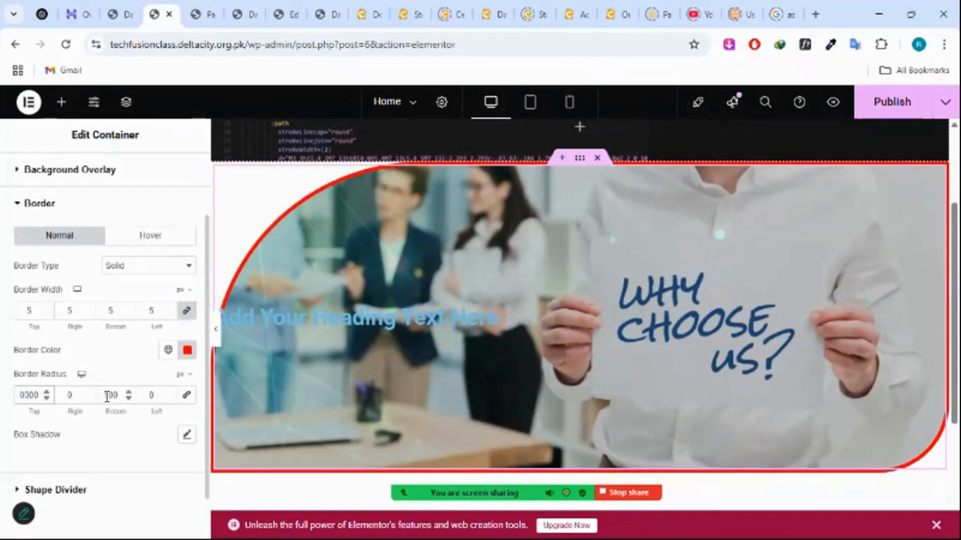
{"action": "left_click", "coordinate": [106, 397]}
{"action": "key", "text": "BackSpace"}
{"action": "type", "text": "3"}
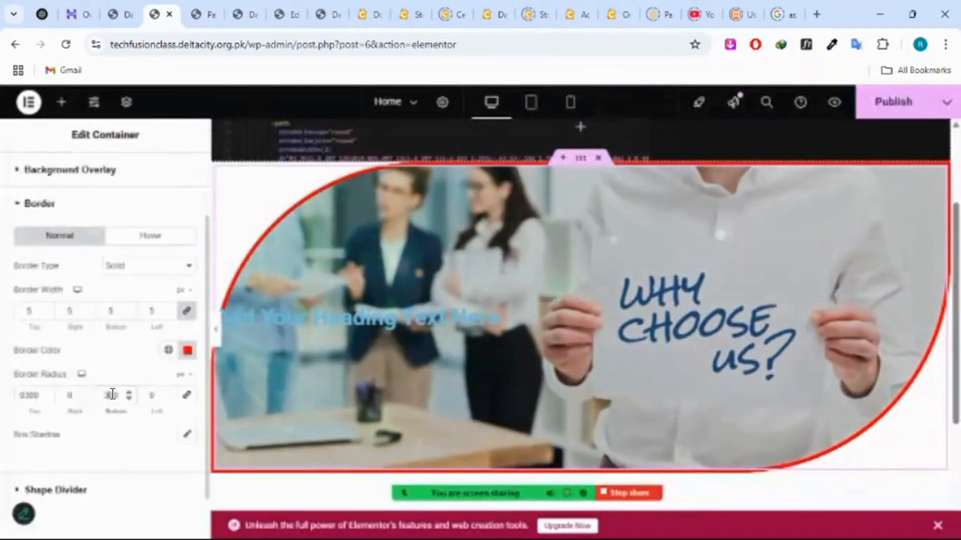
- Set the container's right and left border radius values to 300 px
{"action": "left_click", "coordinate": [68, 395]}
{"action": "type", "text": "300"}
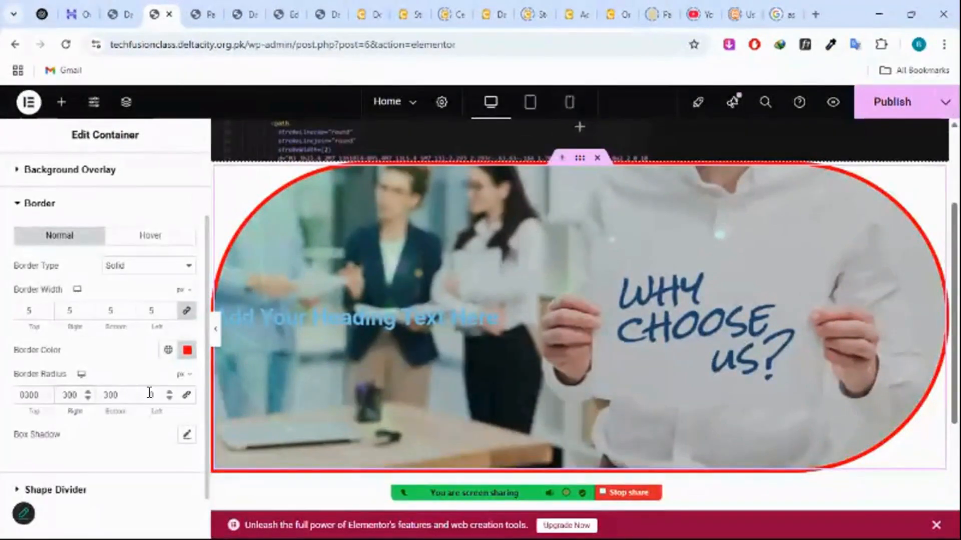
{"action": "left_click", "coordinate": [150, 395]}
{"action": "type", "text": "300"}
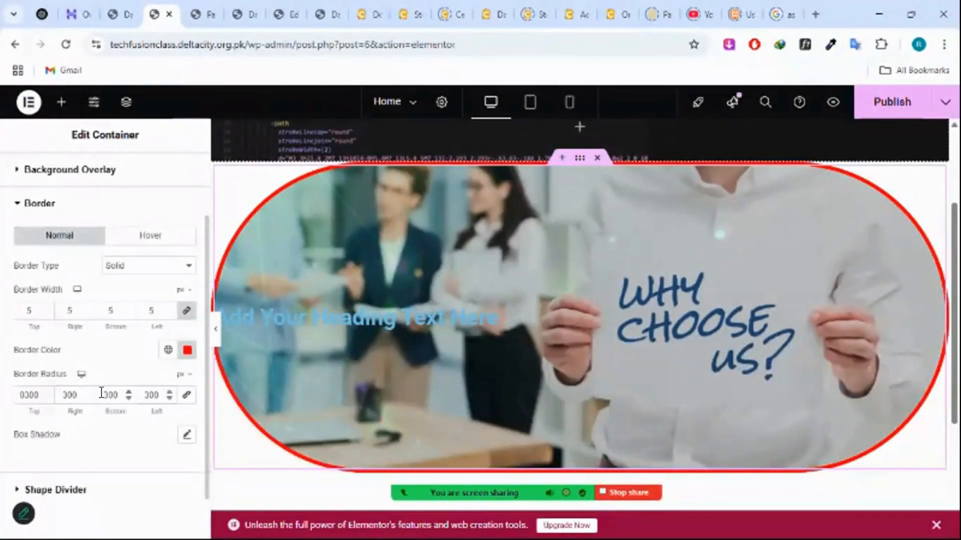
- Set the container's bottom and top border radius values to 0
{"action": "double_click", "coordinate": [107, 395]}
{"action": "type", "text": "0"}
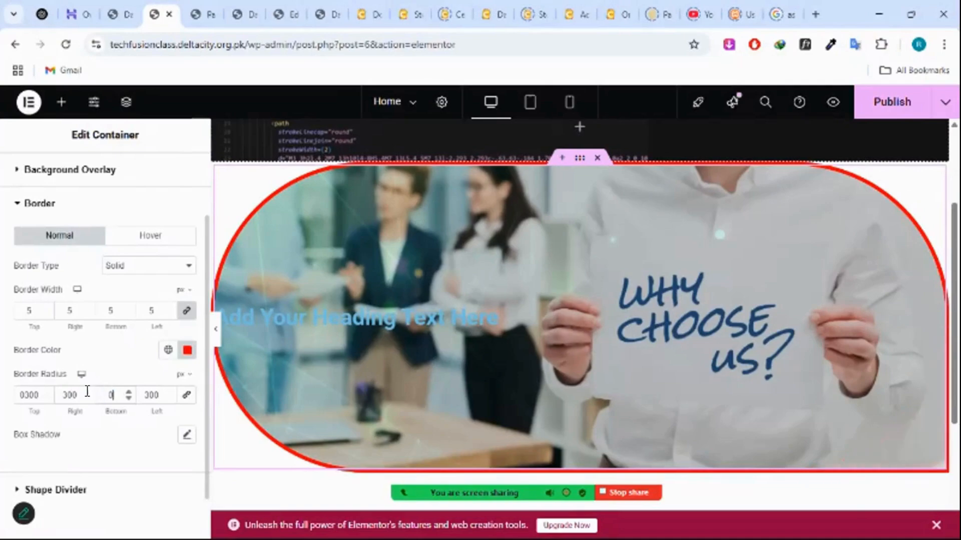
{"action": "double_click", "coordinate": [21, 395]}
{"action": "type", "text": "0"}
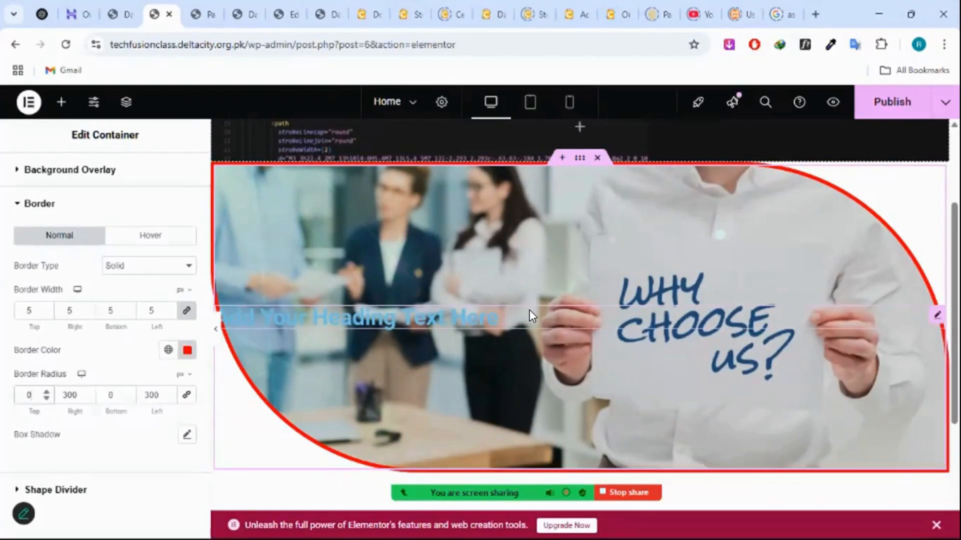
- Add a box shadow to the container and inspect it up close along the curved lower-left corner
{"action": "scroll", "coordinate": [142, 401], "scroll_direction": "down", "scroll_amount": 1}
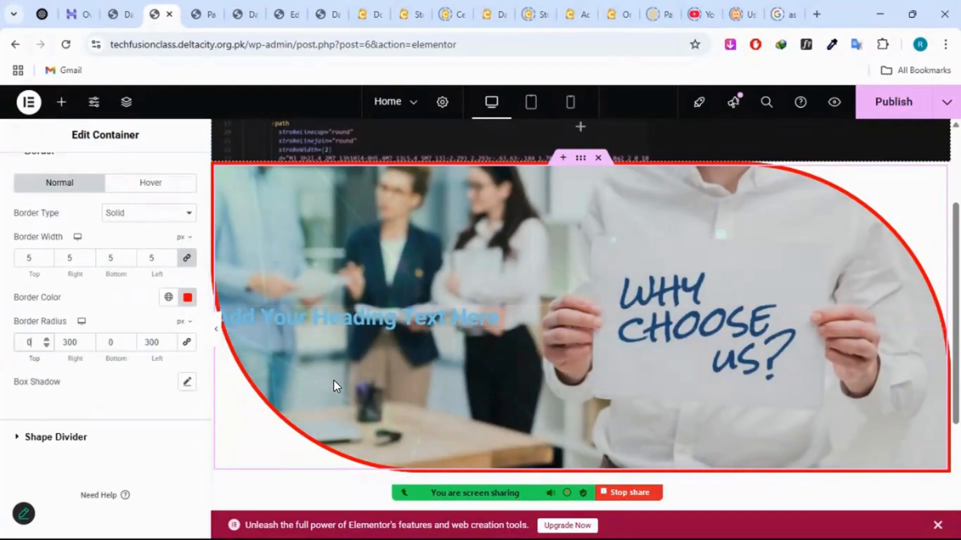
{"action": "scroll", "coordinate": [333, 386], "scroll_direction": "down", "scroll_amount": 2}
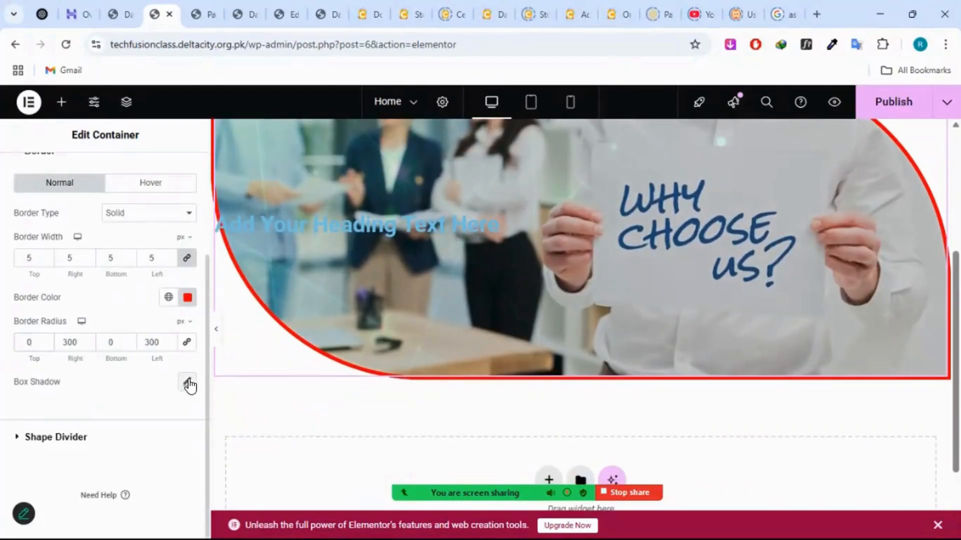
{"action": "left_click", "coordinate": [188, 384]}
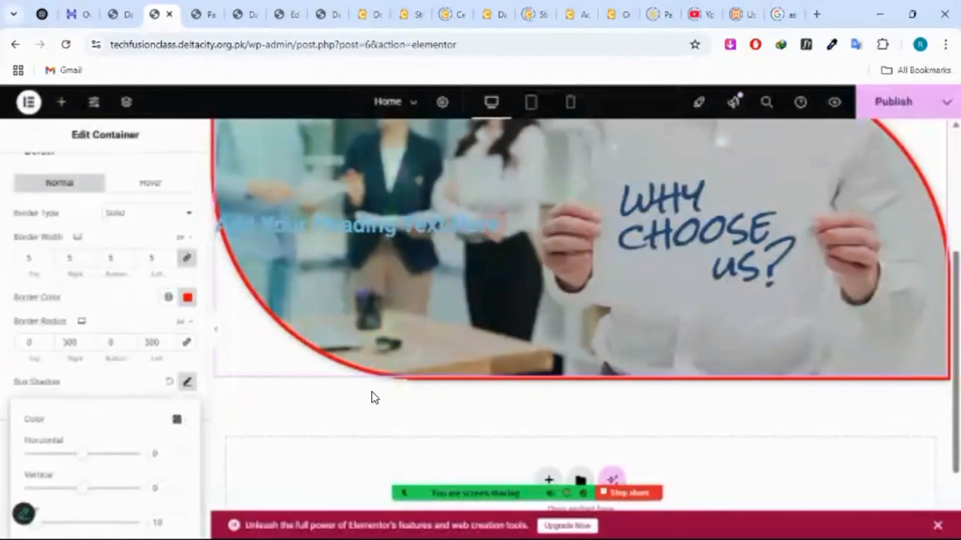
{"action": "scroll", "coordinate": [364, 377], "scroll_direction": "up", "scroll_amount": 3}
{"action": "scroll", "coordinate": [364, 378], "scroll_direction": "up", "scroll_amount": 3}
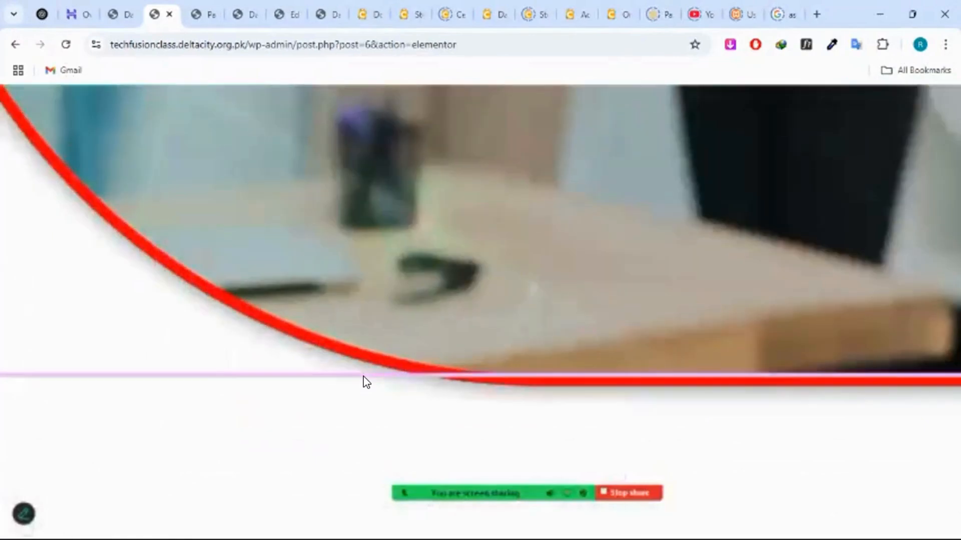
{"action": "scroll", "coordinate": [327, 357], "scroll_direction": "down", "scroll_amount": 6}
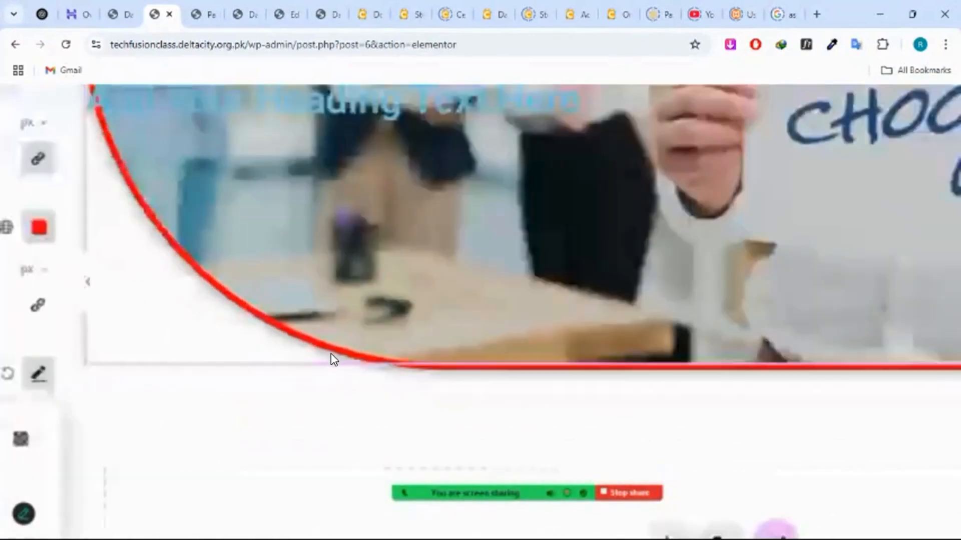
{"action": "scroll", "coordinate": [112, 391], "scroll_direction": "down", "scroll_amount": 1}
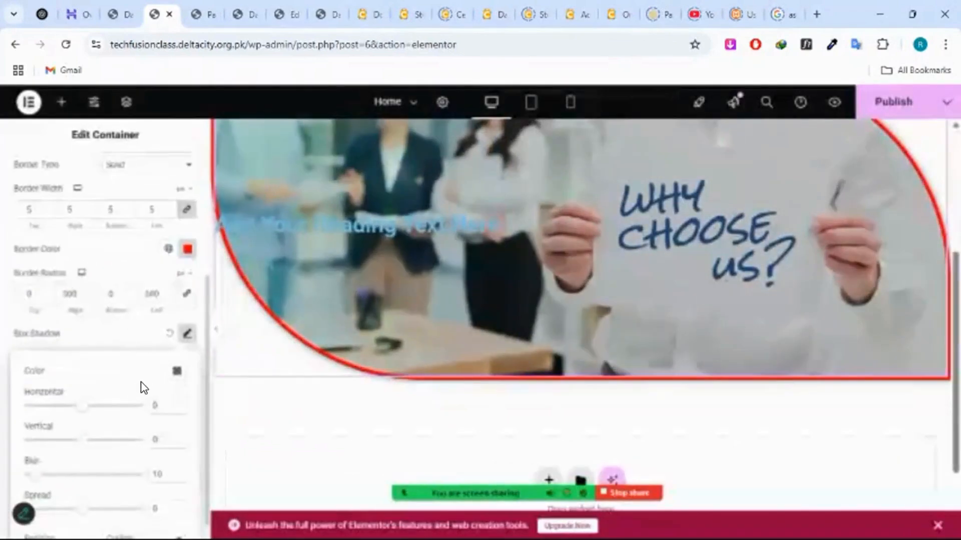
- Set the box shadow color to pure red at 0.83 opacity, rgba(255, 0, 0, 0.83)
{"action": "left_click", "coordinate": [177, 370]}
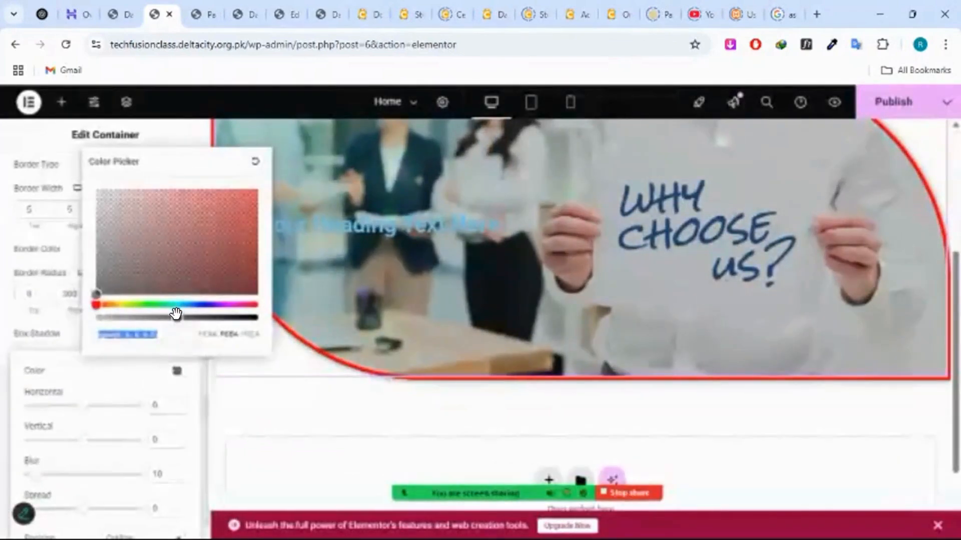
{"action": "left_click", "coordinate": [204, 235]}
{"action": "left_click_drag", "start_coordinate": [203, 233], "coordinate": [259, 186]}
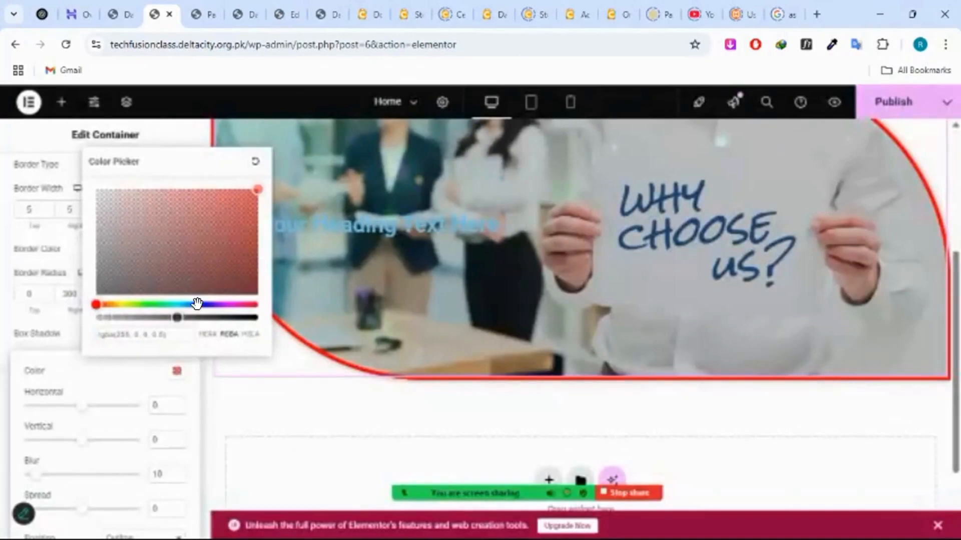
{"action": "left_click_drag", "start_coordinate": [176, 316], "coordinate": [230, 317]}
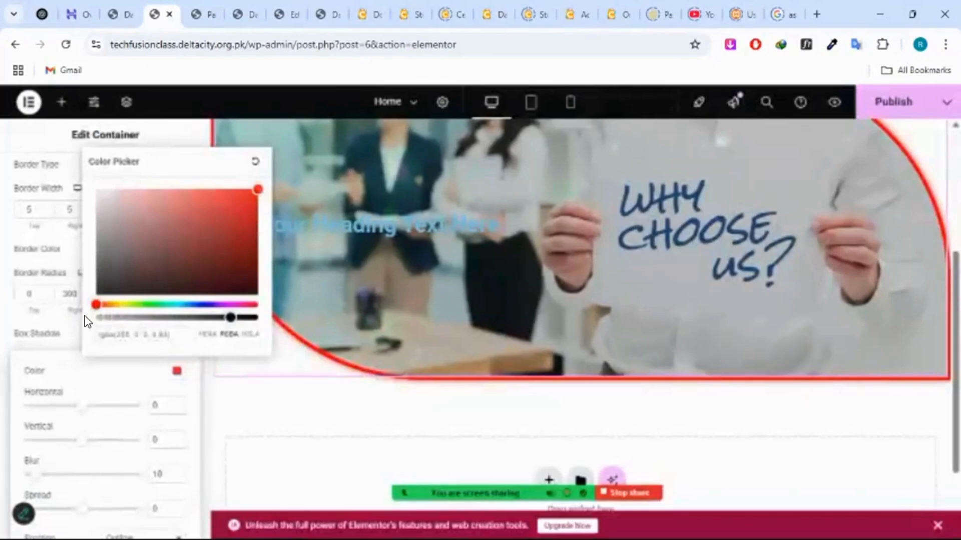
{"action": "left_click", "coordinate": [52, 336]}
- Change the container's border color to a bright lime green
{"action": "left_click", "coordinate": [187, 252]}
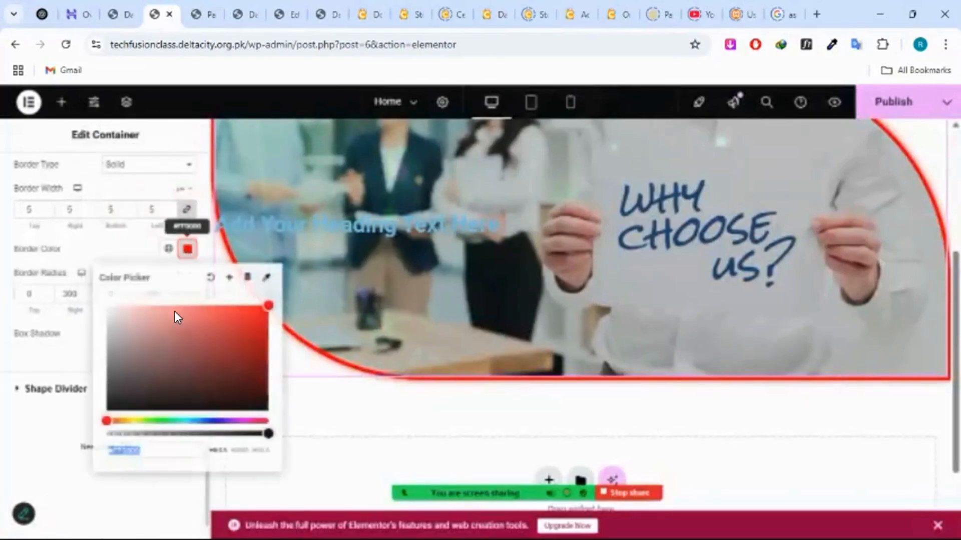
{"action": "left_click", "coordinate": [142, 419]}
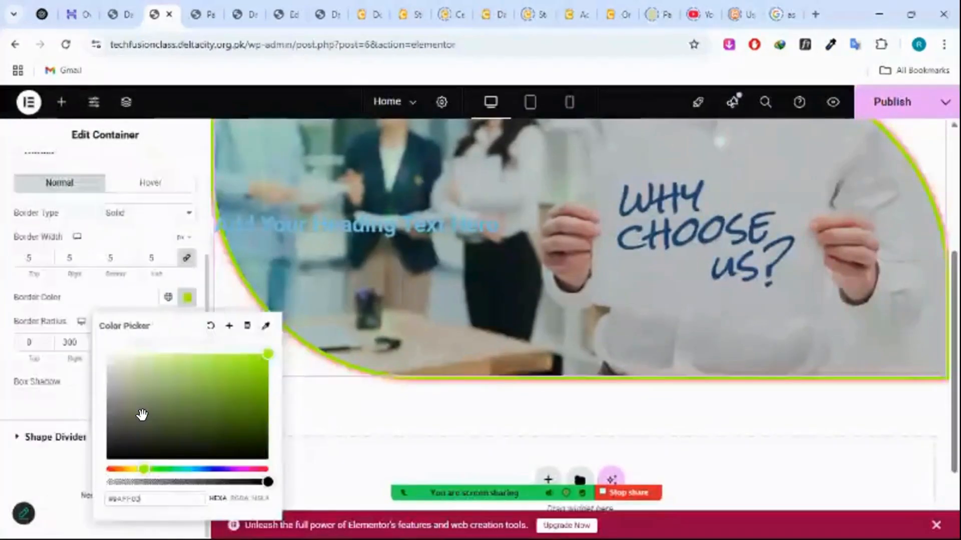
{"action": "left_click", "coordinate": [75, 382]}
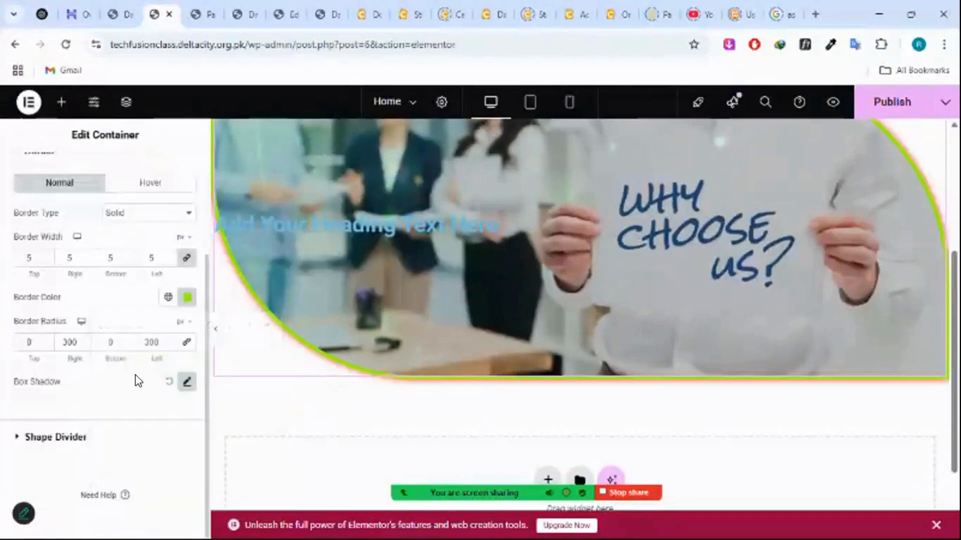
- Lower the opacity of the red box shadow color to 0.77 and inspect the shadow along the container's curved corner
{"action": "left_click", "coordinate": [186, 381]}
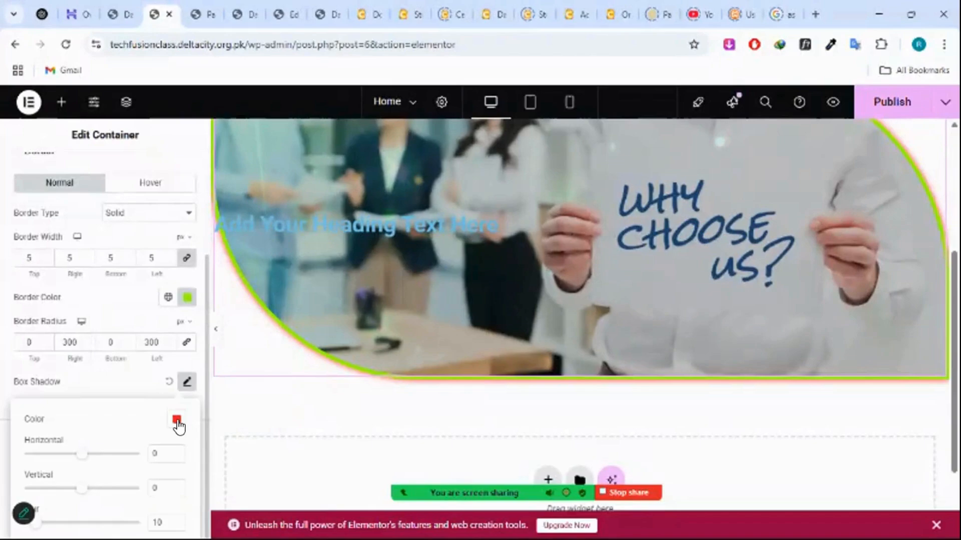
{"action": "left_click", "coordinate": [177, 419]}
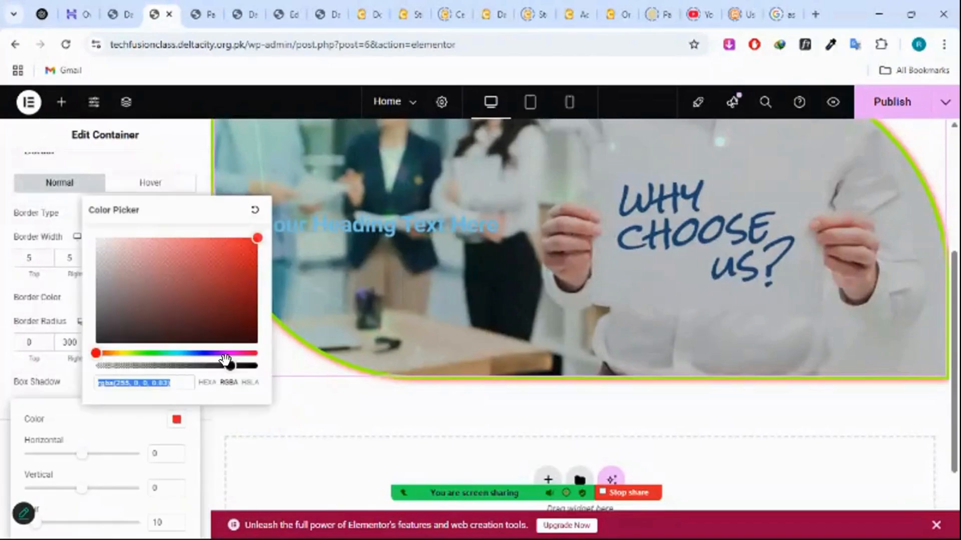
{"action": "right_click", "coordinate": [226, 367]}
{"action": "left_click_drag", "start_coordinate": [226, 367], "coordinate": [219, 369]}
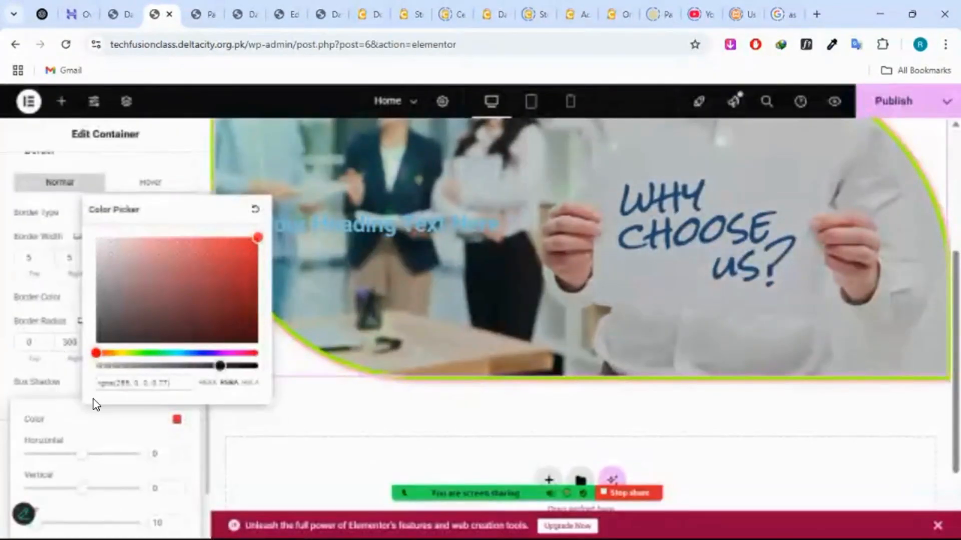
{"action": "left_click", "coordinate": [111, 423]}
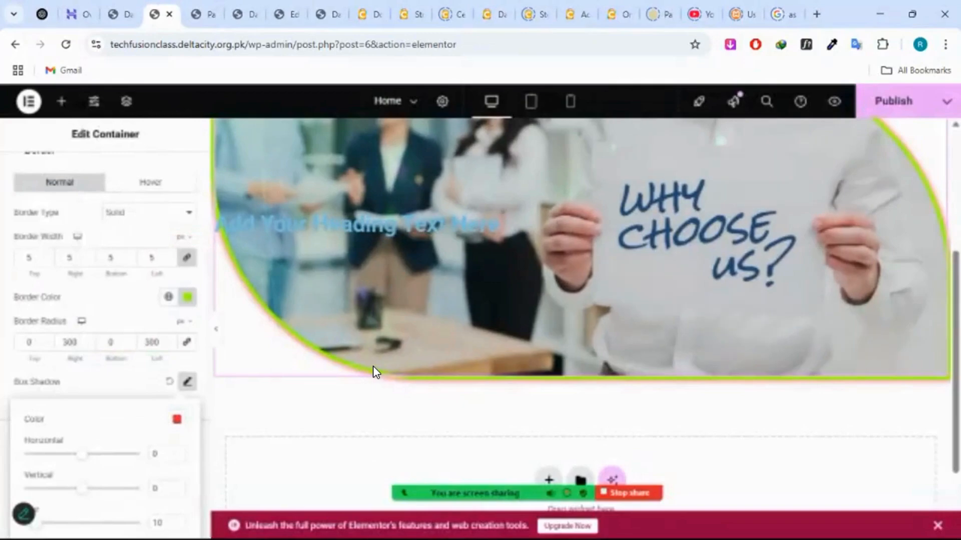
{"action": "scroll", "coordinate": [373, 366], "scroll_direction": "up", "scroll_amount": 5}
{"action": "scroll", "coordinate": [374, 365], "scroll_direction": "down", "scroll_amount": 2}
{"action": "scroll", "coordinate": [322, 384], "scroll_direction": "down", "scroll_amount": 3}
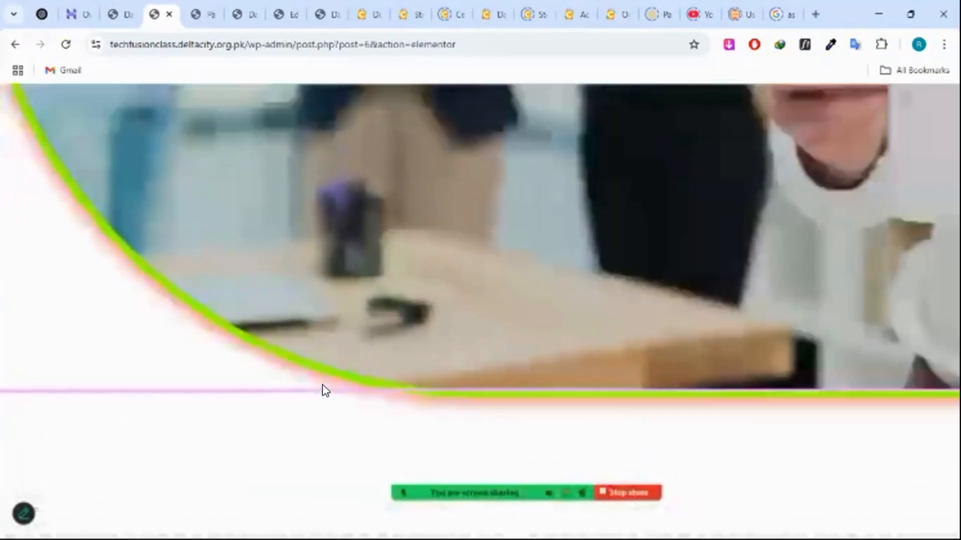
{"action": "scroll", "coordinate": [125, 446], "scroll_direction": "down", "scroll_amount": 1}
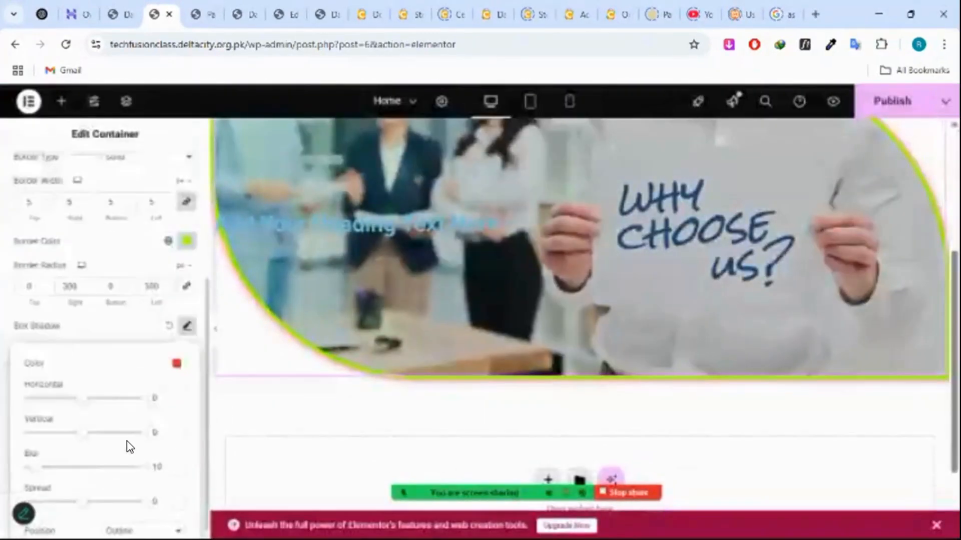
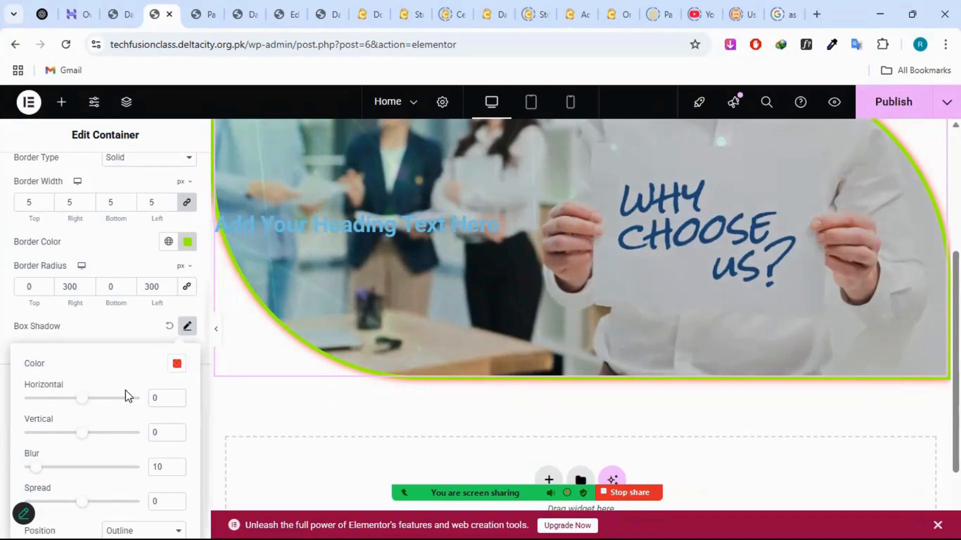
- Try a box shadow horizontal offset of -13 and check the container's curved upper-right edge up close
{"action": "left_click", "coordinate": [73, 399]}
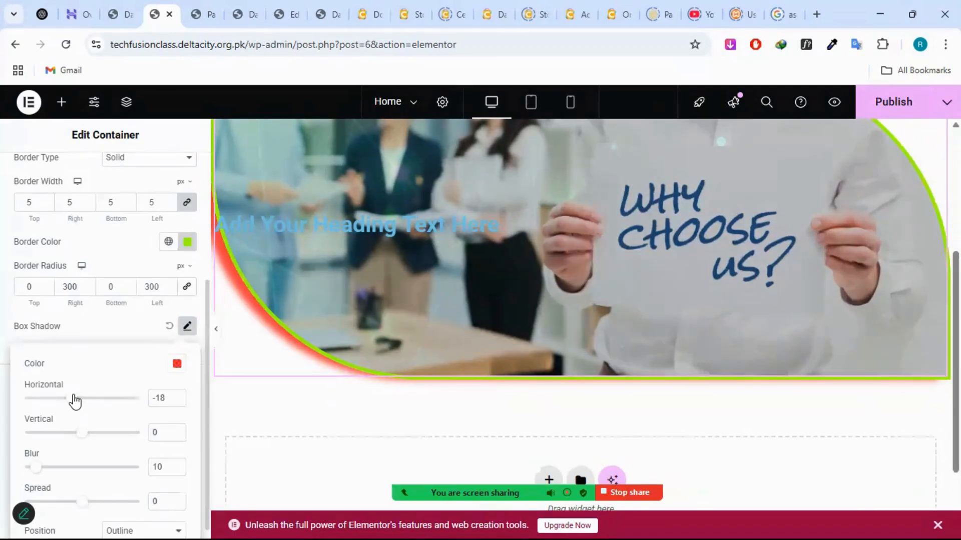
{"action": "left_click_drag", "start_coordinate": [74, 399], "coordinate": [77, 398]}
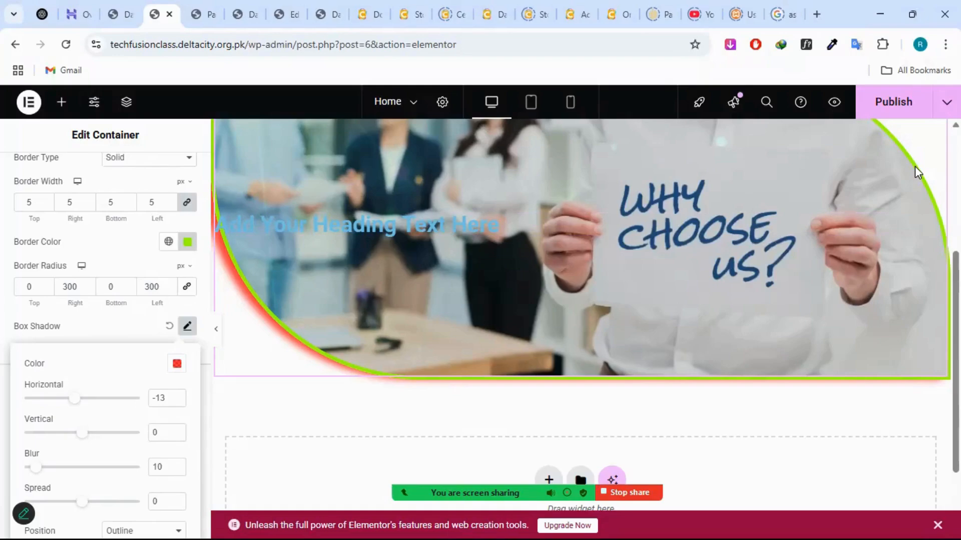
{"action": "scroll", "coordinate": [915, 167], "scroll_direction": "up", "scroll_amount": 5}
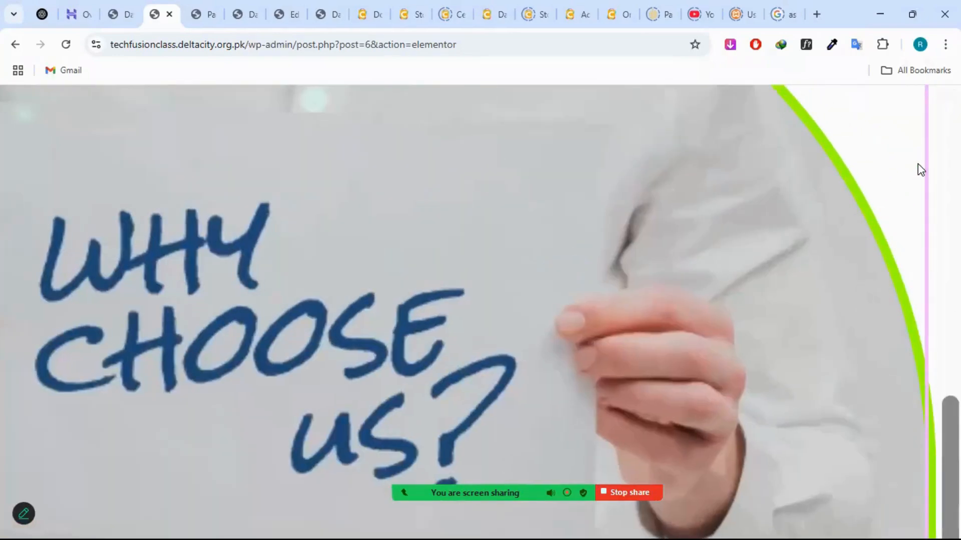
{"action": "scroll", "coordinate": [916, 170], "scroll_direction": "down", "scroll_amount": 5}
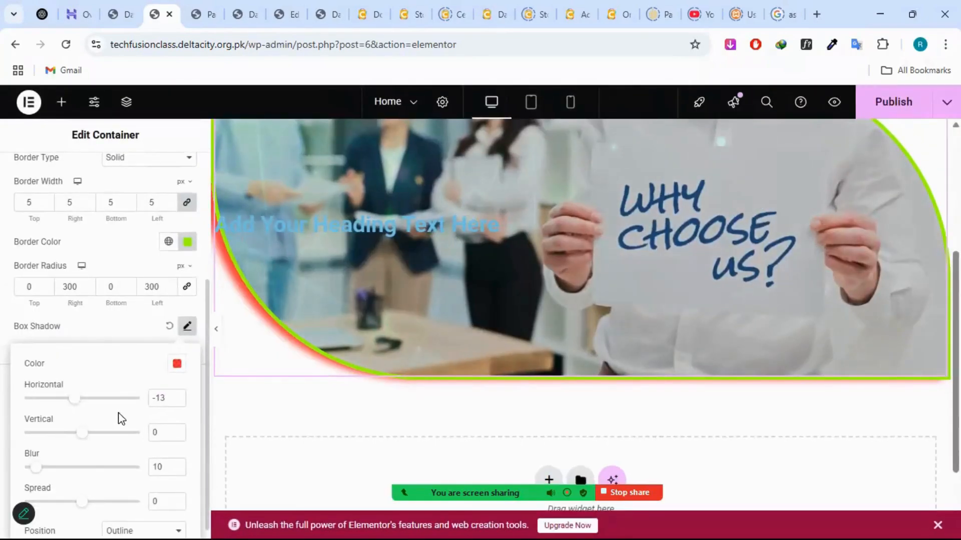
- Try a positive horizontal offset of 20 and then 7 on the box shadow, with a vertical offset of -16
{"action": "left_click", "coordinate": [88, 397]}
{"action": "left_click_drag", "start_coordinate": [89, 399], "coordinate": [91, 399]}
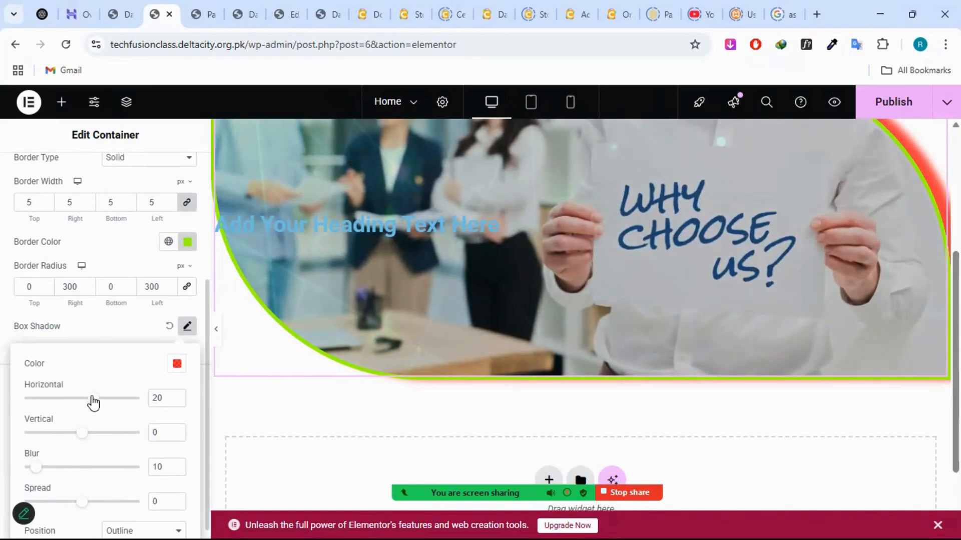
{"action": "left_click_drag", "start_coordinate": [94, 403], "coordinate": [86, 403]}
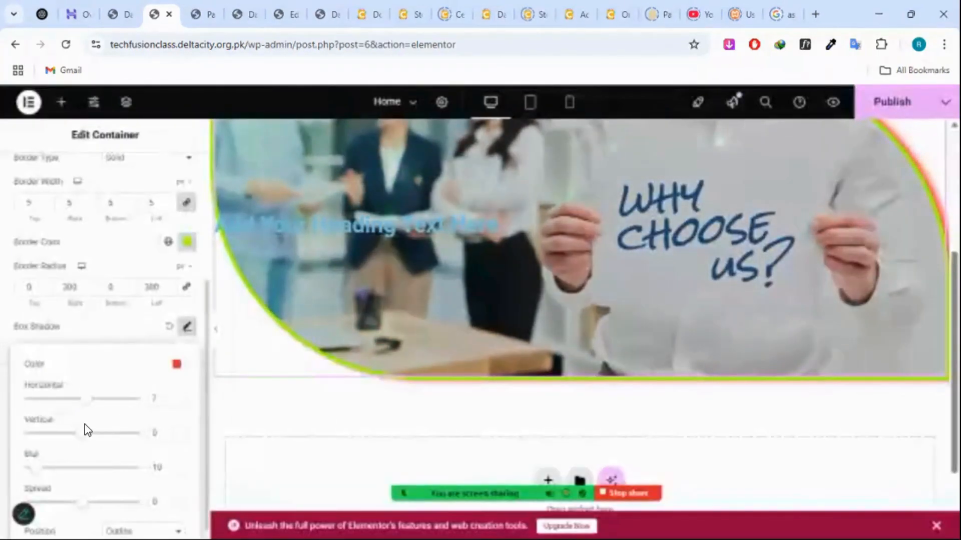
{"action": "mouse_move", "coordinate": [80, 438]}
{"action": "left_mouse_down"}
{"action": "mouse_move", "coordinate": [92, 442]}
{"action": "mouse_move", "coordinate": [73, 444]}
{"action": "left_mouse_up"}
{"action": "scroll", "coordinate": [418, 315], "scroll_direction": "up", "scroll_amount": 2}
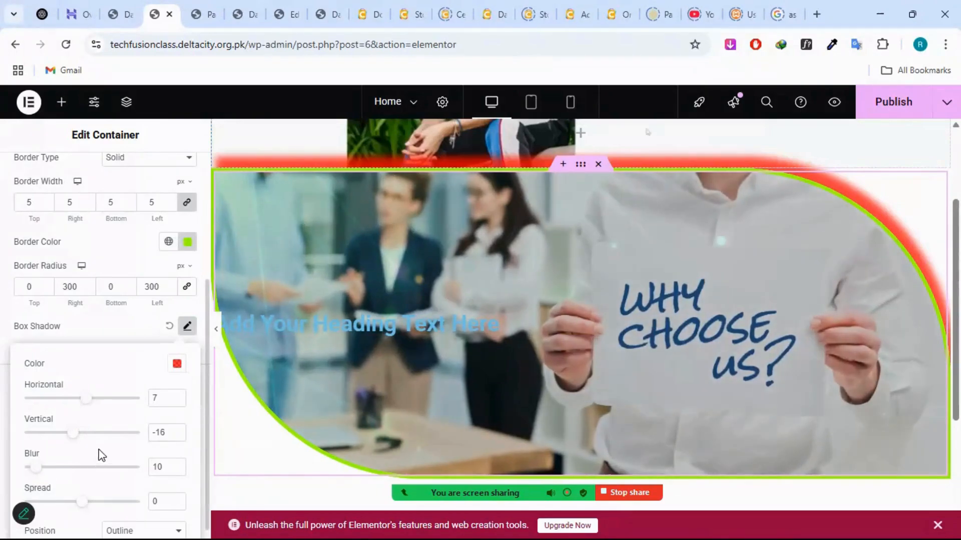
- Reset the box shadow's horizontal and vertical offsets to 0
{"action": "scroll", "coordinate": [500, 345], "scroll_direction": "down", "scroll_amount": 1}
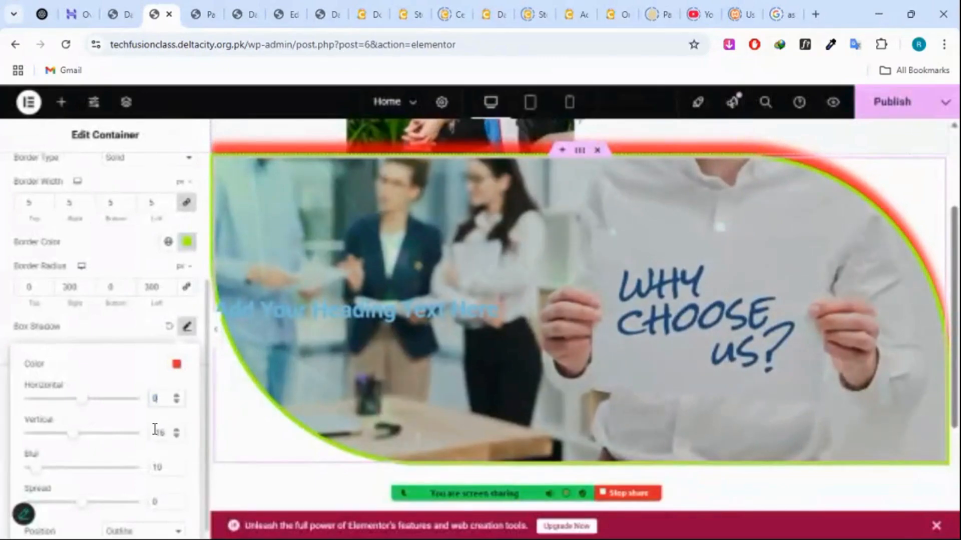
{"action": "type", "text": "0"}
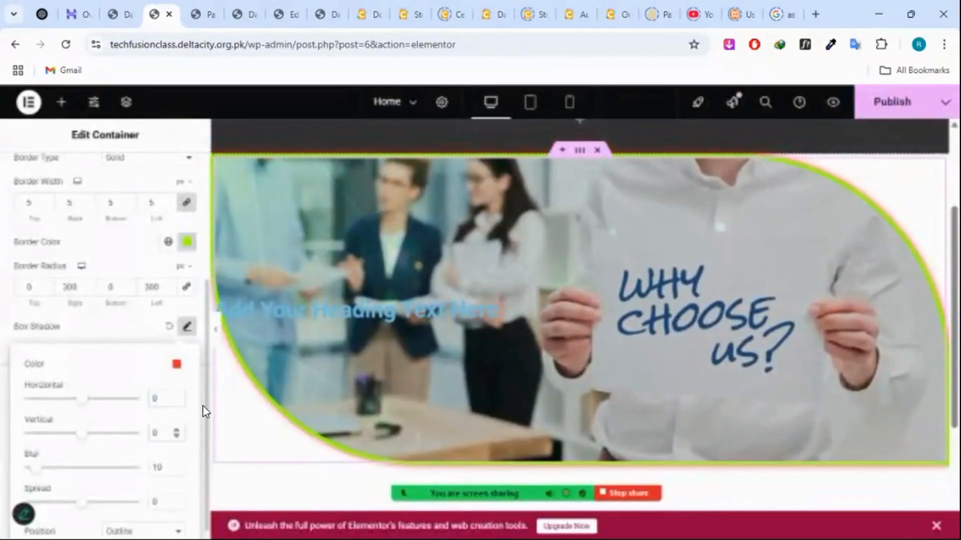
{"action": "scroll", "coordinate": [427, 382], "scroll_direction": "down", "scroll_amount": 2}
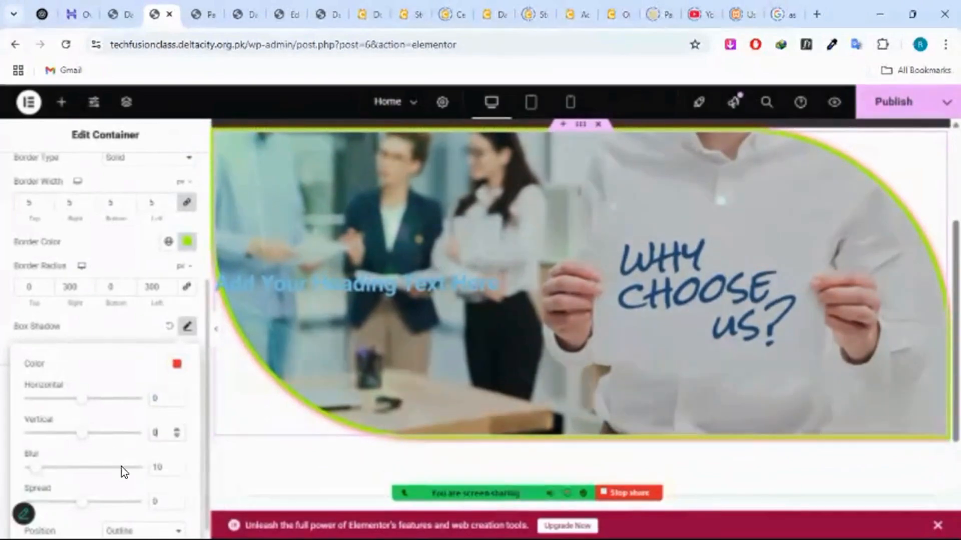
- Try box shadow blur values of about 56 and 27, and settle on a blur of 15
{"action": "scroll", "coordinate": [84, 472], "scroll_direction": "down", "scroll_amount": 1}
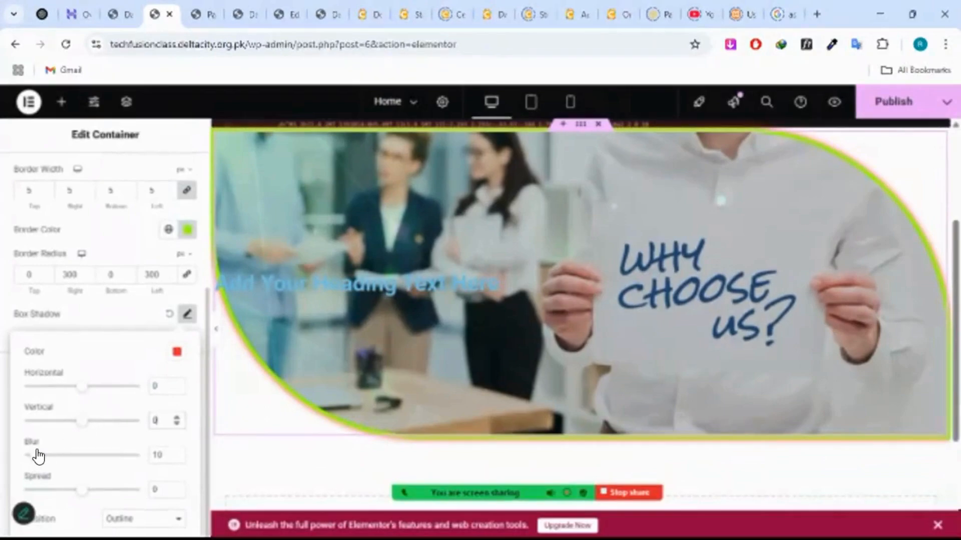
{"action": "left_click_drag", "start_coordinate": [34, 459], "coordinate": [88, 459]}
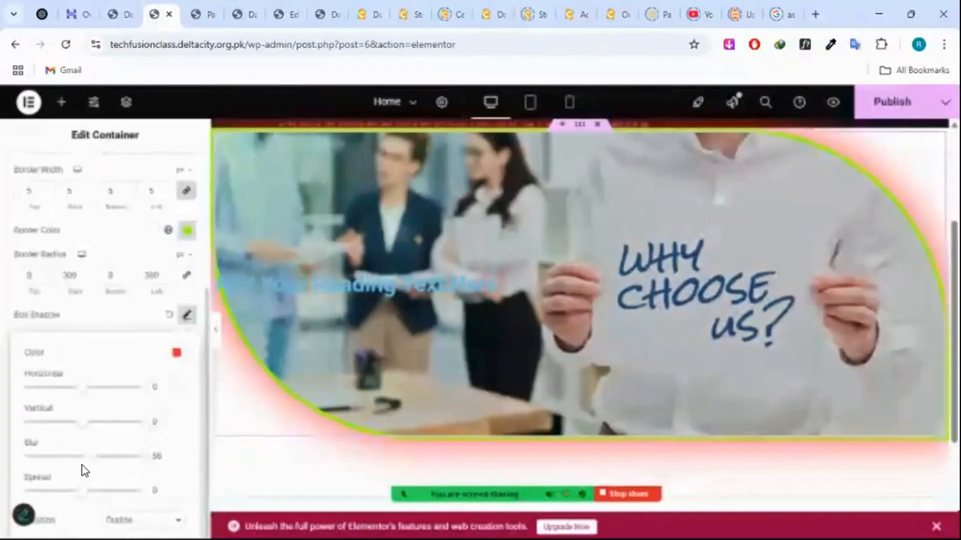
{"action": "left_click_drag", "start_coordinate": [89, 465], "coordinate": [58, 468]}
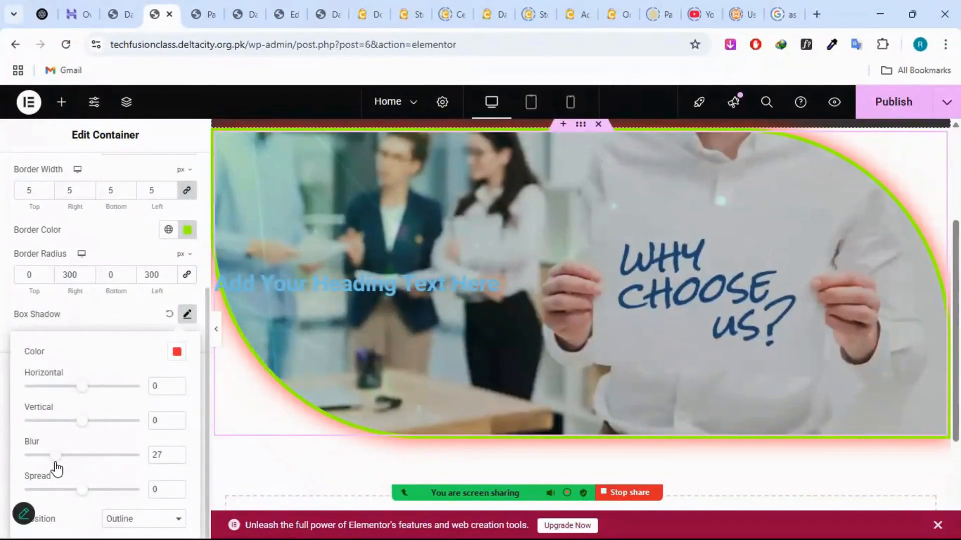
{"action": "left_click_drag", "start_coordinate": [57, 468], "coordinate": [54, 469]}
{"action": "type", "text": "15"}
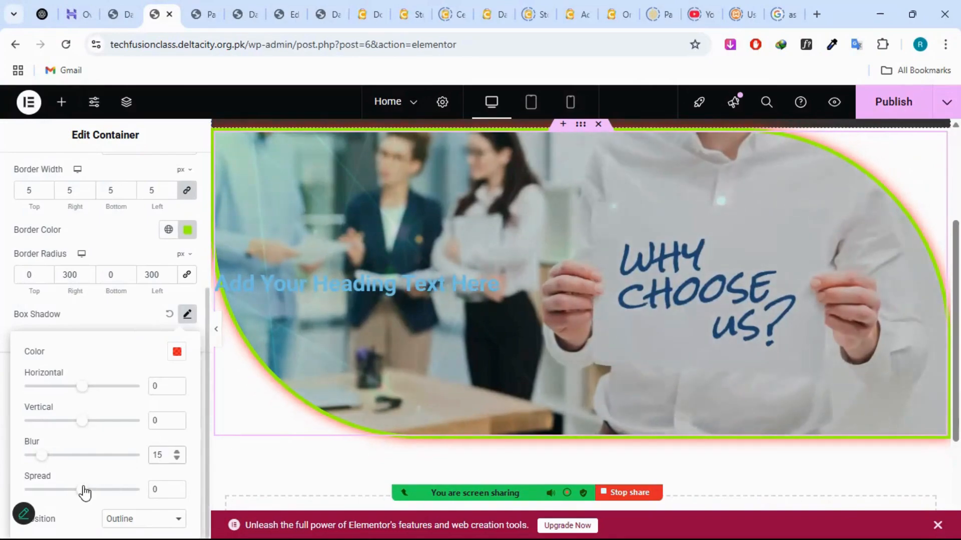
- Experiment with the box shadow's spread and settle on a value of 1
{"action": "mouse_move", "coordinate": [82, 491]}
{"action": "left_mouse_down"}
{"action": "mouse_move", "coordinate": [111, 493]}
{"action": "mouse_move", "coordinate": [62, 496]}
{"action": "mouse_move", "coordinate": [88, 491]}
{"action": "left_mouse_up"}
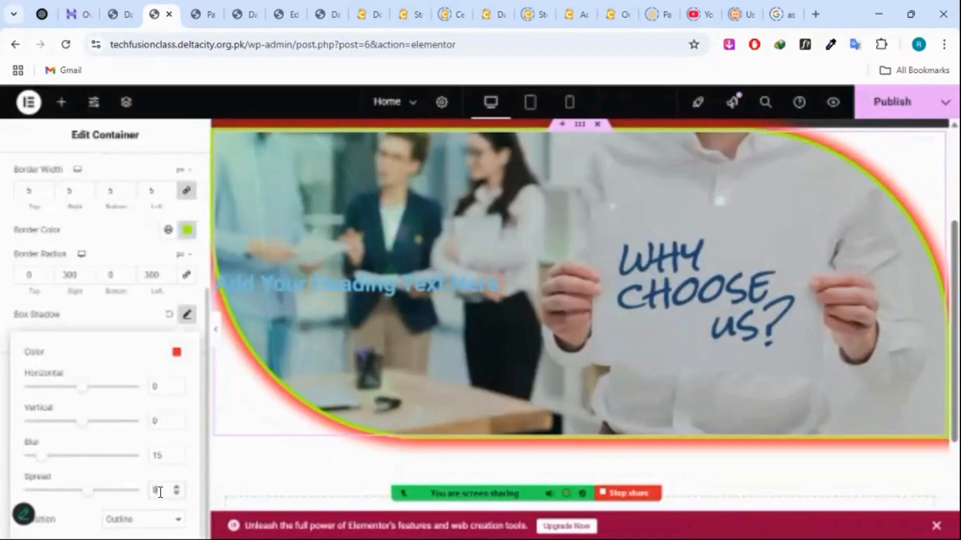
{"action": "key", "text": "BackSpace"}
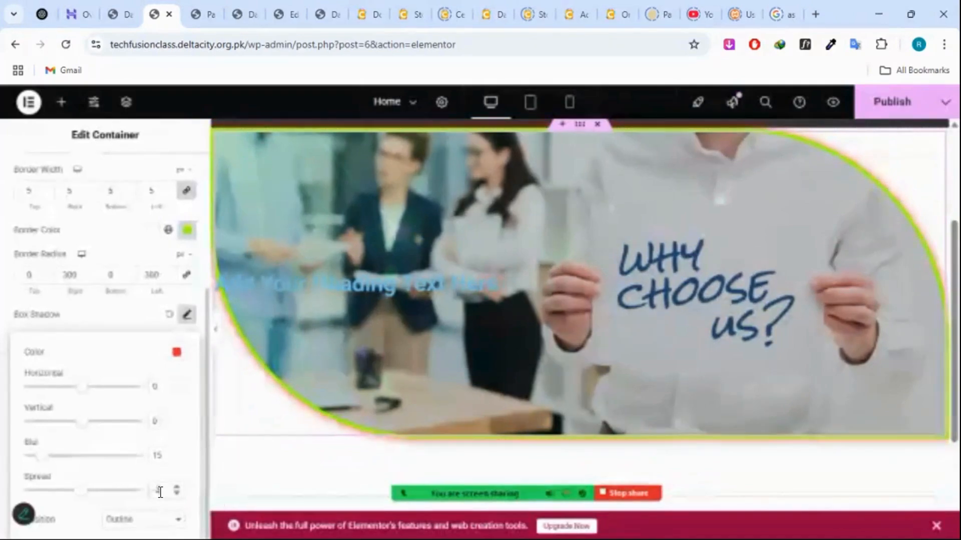
{"action": "type", "text": "2"}
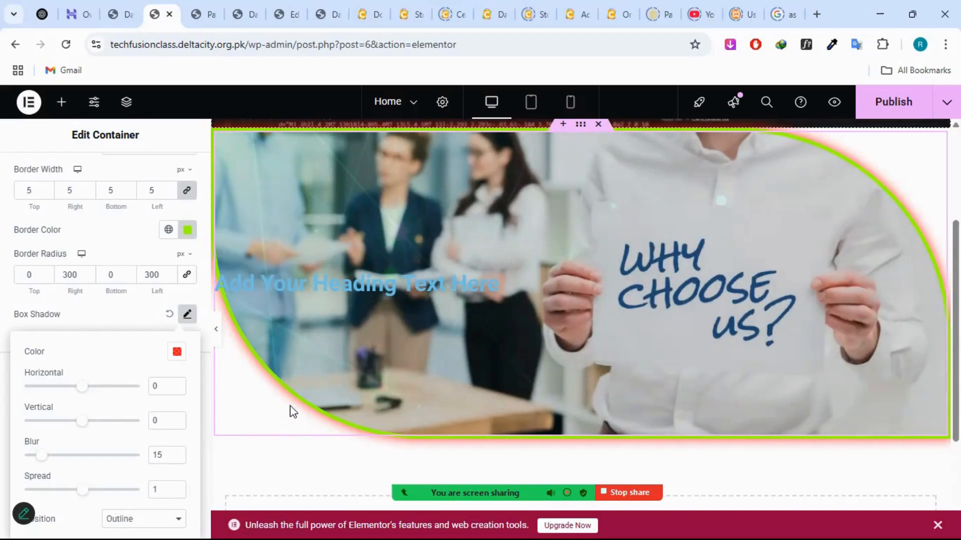
- Change the box shadow position to Inset, close the shadow settings, and review the container on the page
{"action": "left_click", "coordinate": [142, 519]}
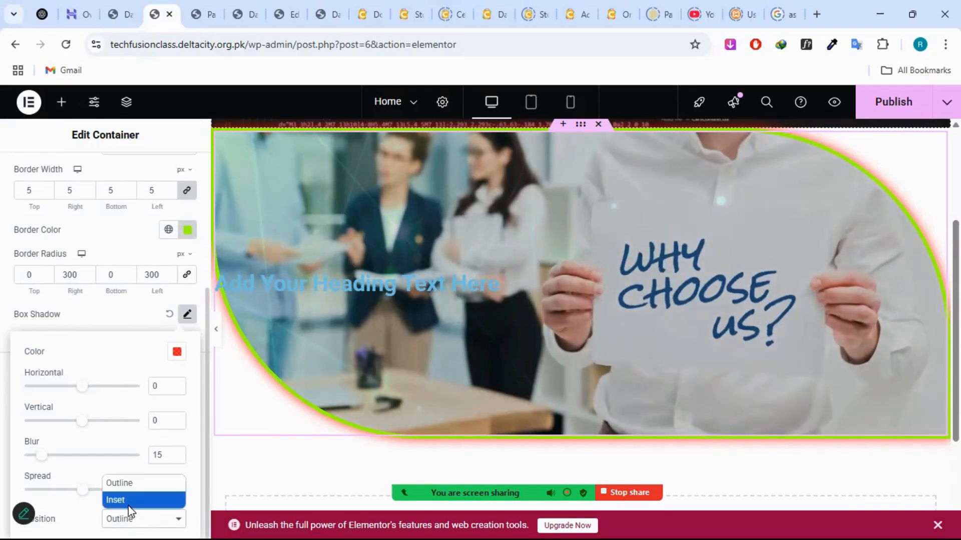
{"action": "left_click", "coordinate": [124, 501]}
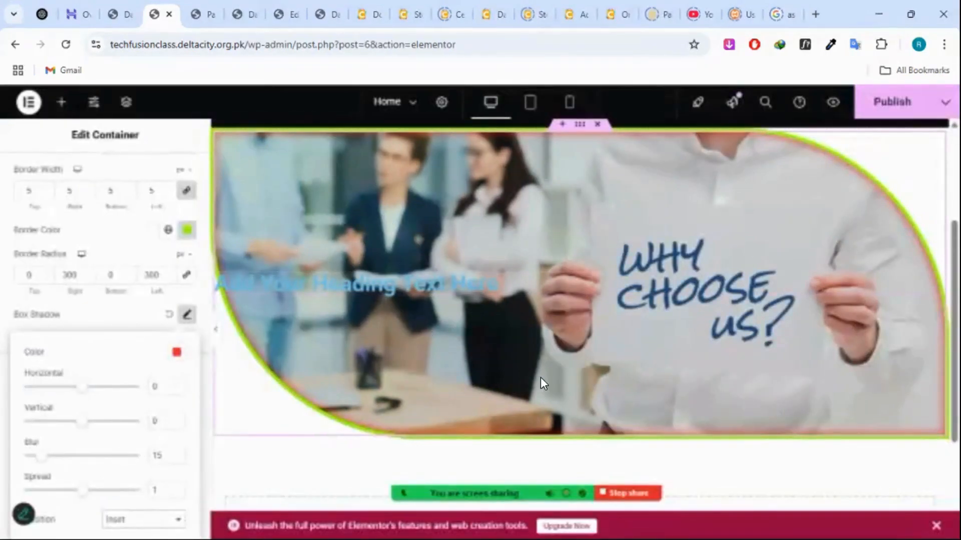
{"action": "scroll", "coordinate": [419, 356], "scroll_direction": "up", "scroll_amount": 1}
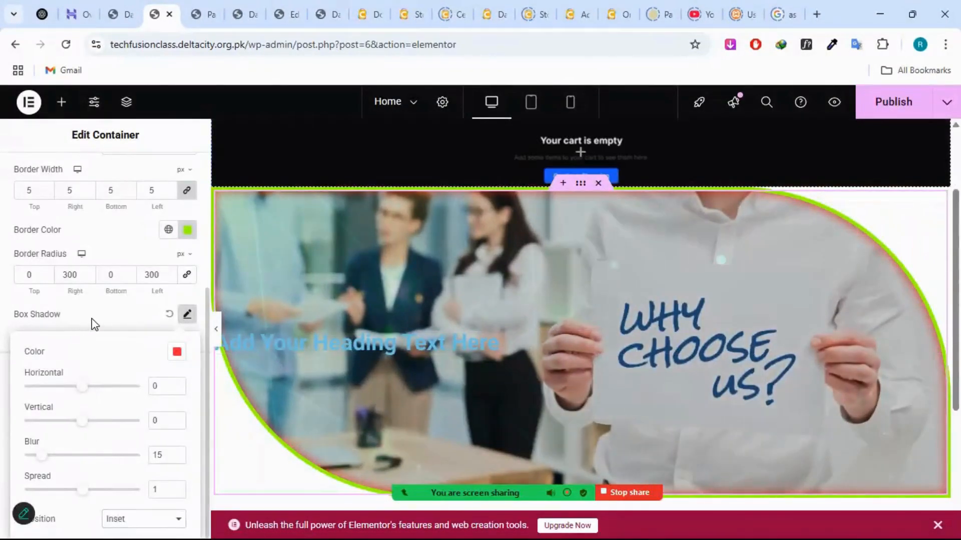
{"action": "left_click", "coordinate": [93, 323]}
{"action": "scroll", "coordinate": [93, 324], "scroll_direction": "up", "scroll_amount": 3}
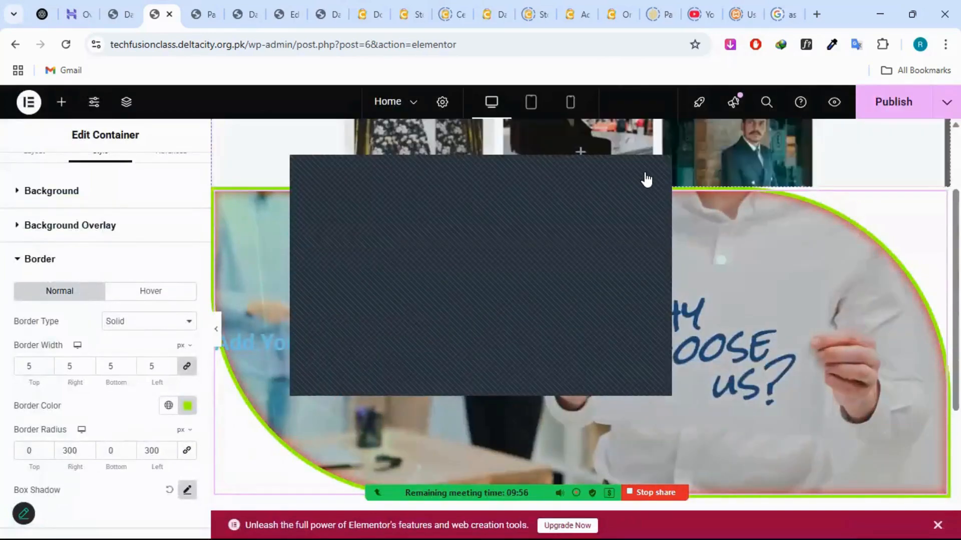
{"action": "scroll", "coordinate": [456, 261], "scroll_direction": "up", "scroll_amount": 2}
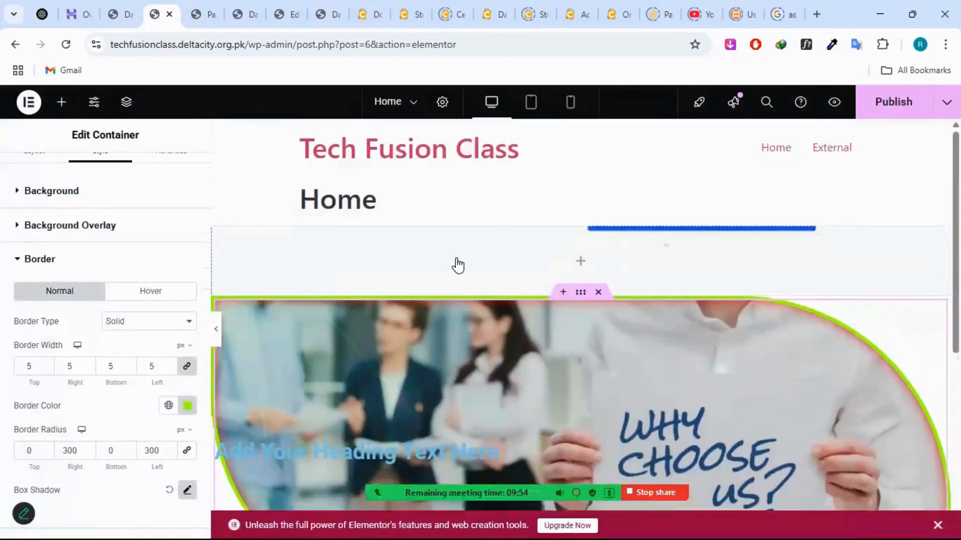
{"action": "scroll", "coordinate": [457, 263], "scroll_direction": "down", "scroll_amount": 2}
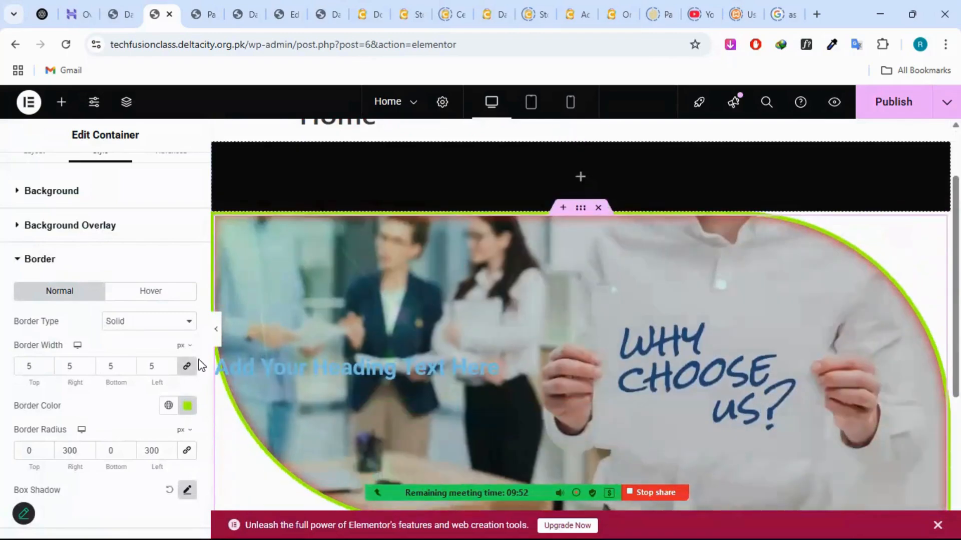
- Set the container's border type for the hover state to Solid
{"action": "scroll", "coordinate": [108, 451], "scroll_direction": "down", "scroll_amount": 2}
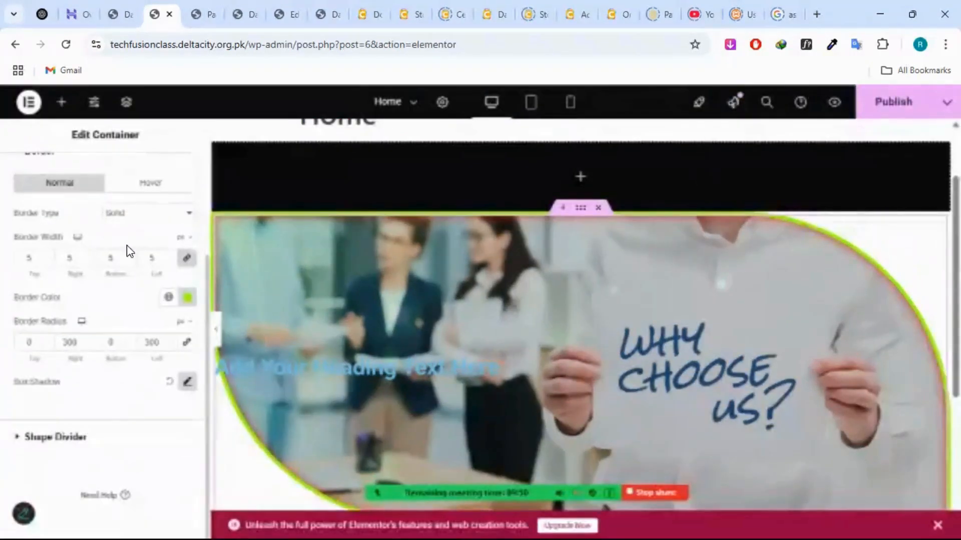
{"action": "scroll", "coordinate": [122, 224], "scroll_direction": "up", "scroll_amount": 1}
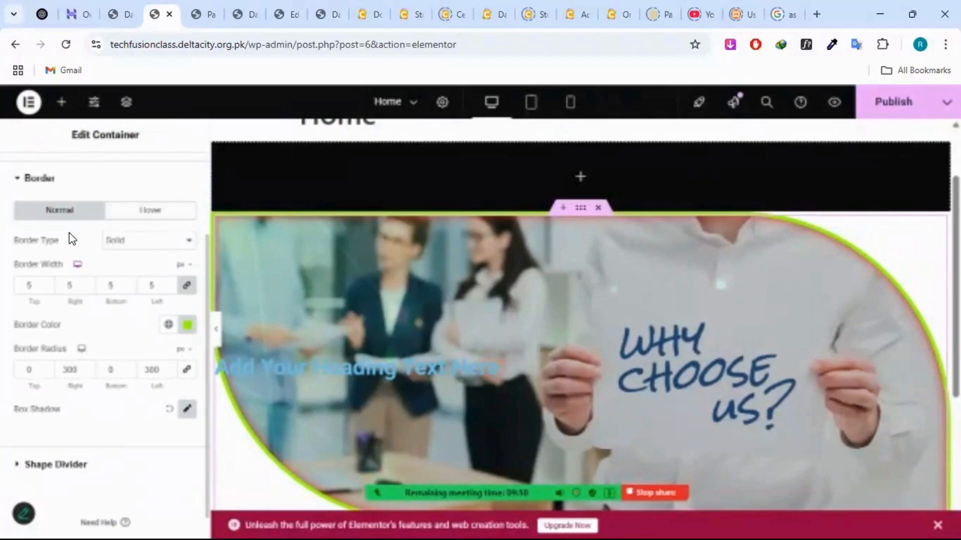
{"action": "left_click", "coordinate": [140, 218]}
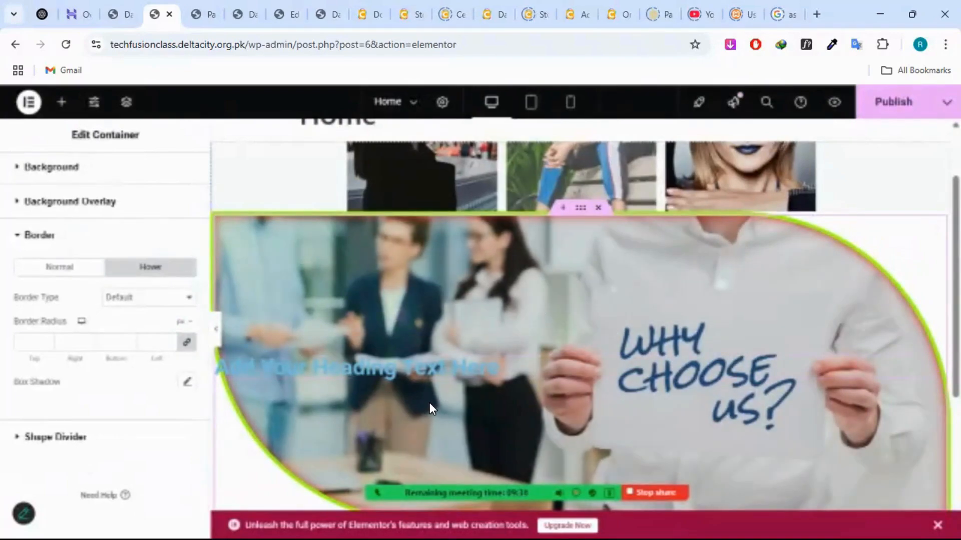
{"action": "left_click", "coordinate": [145, 300]}
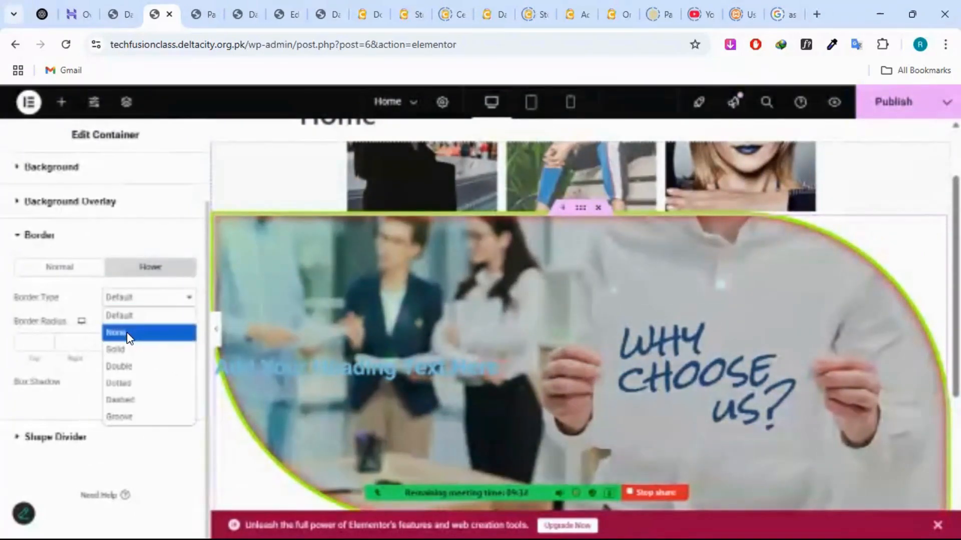
{"action": "left_click", "coordinate": [124, 345]}
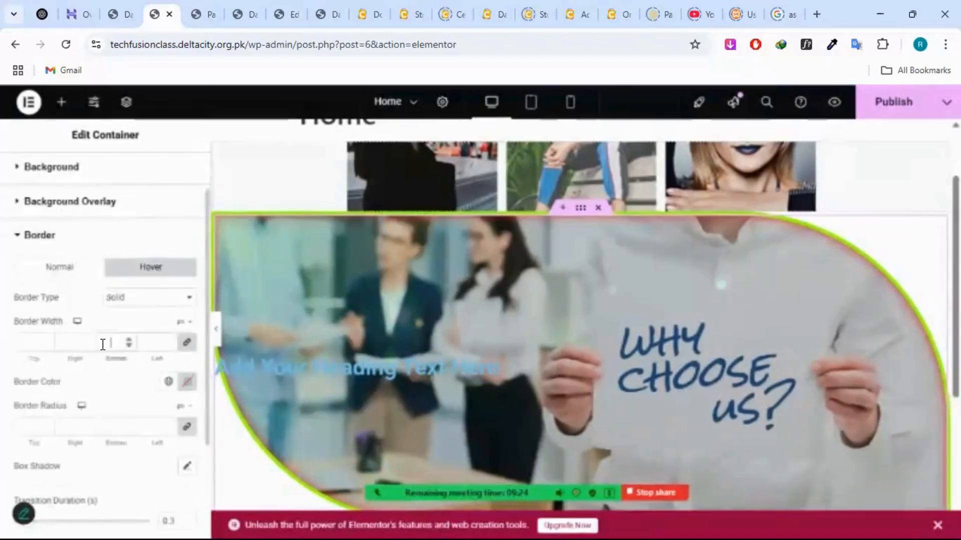
- Set the container's hover border width to 5 px on all sides and its colour to a vivid blue
{"action": "left_click", "coordinate": [103, 344]}
{"action": "type", "text": "5"}
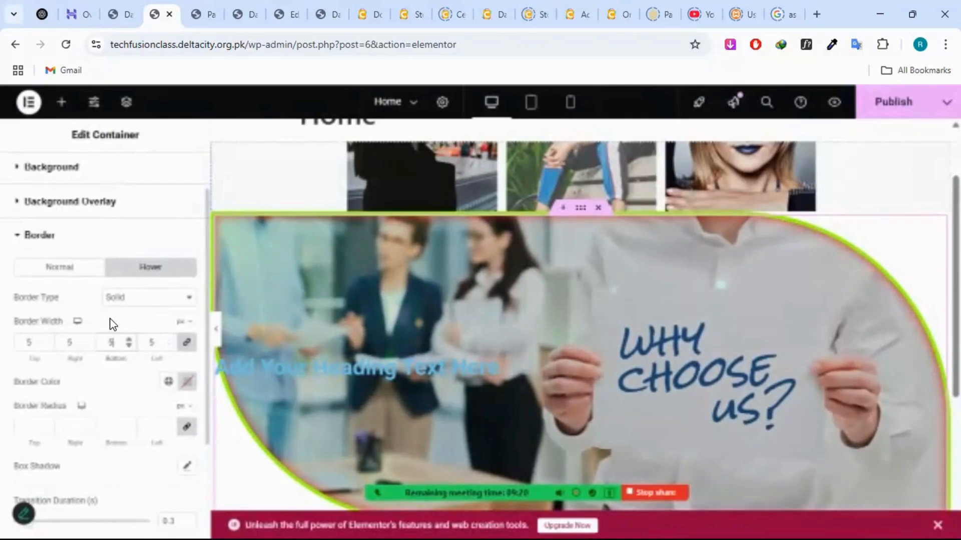
{"action": "left_click", "coordinate": [193, 386]}
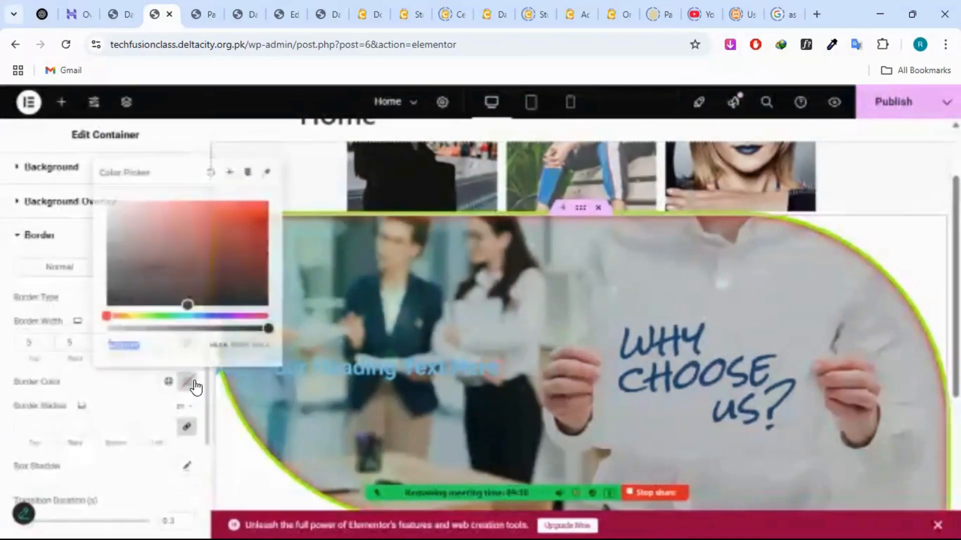
{"action": "left_click", "coordinate": [221, 316]}
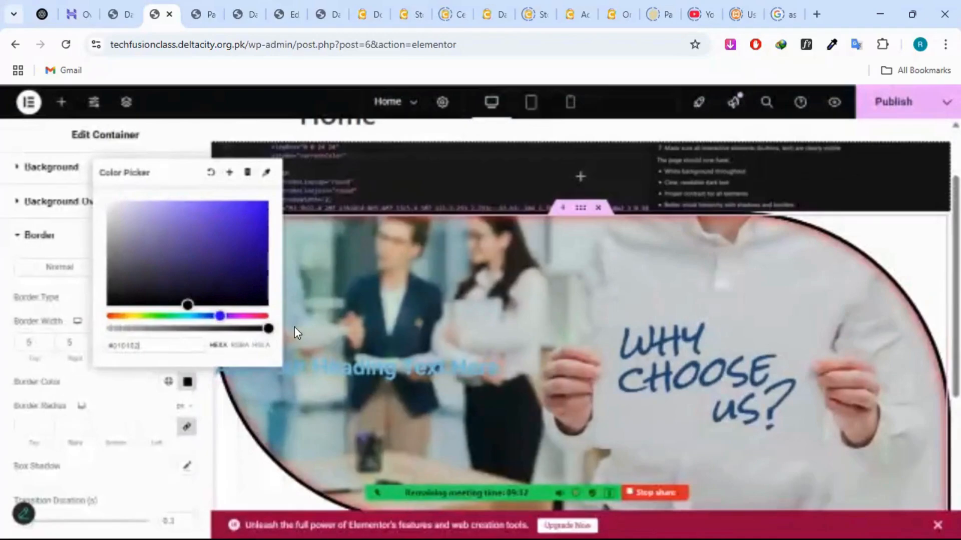
{"action": "left_click", "coordinate": [252, 206]}
{"action": "left_click_drag", "start_coordinate": [262, 202], "coordinate": [271, 200]}
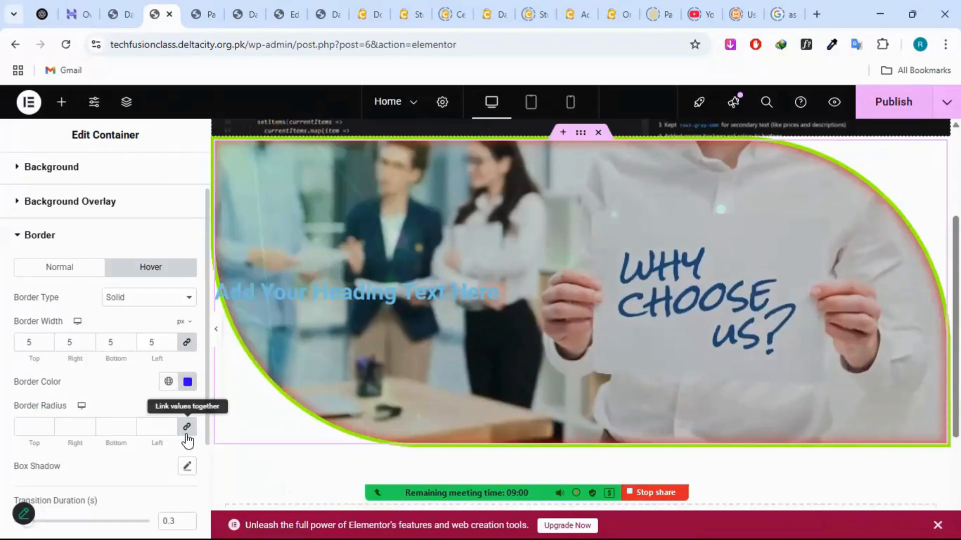
- Set the container's hover border radius to 5 px on all four corners and review the container on the page
{"action": "left_click", "coordinate": [148, 426]}
{"action": "type", "text": "5"}
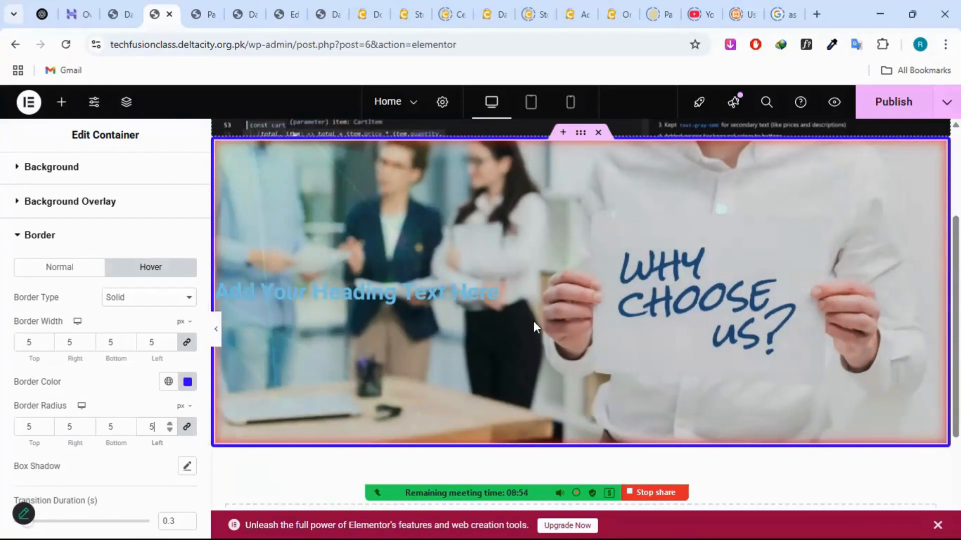
{"action": "scroll", "coordinate": [625, 283], "scroll_direction": "up", "scroll_amount": 1}
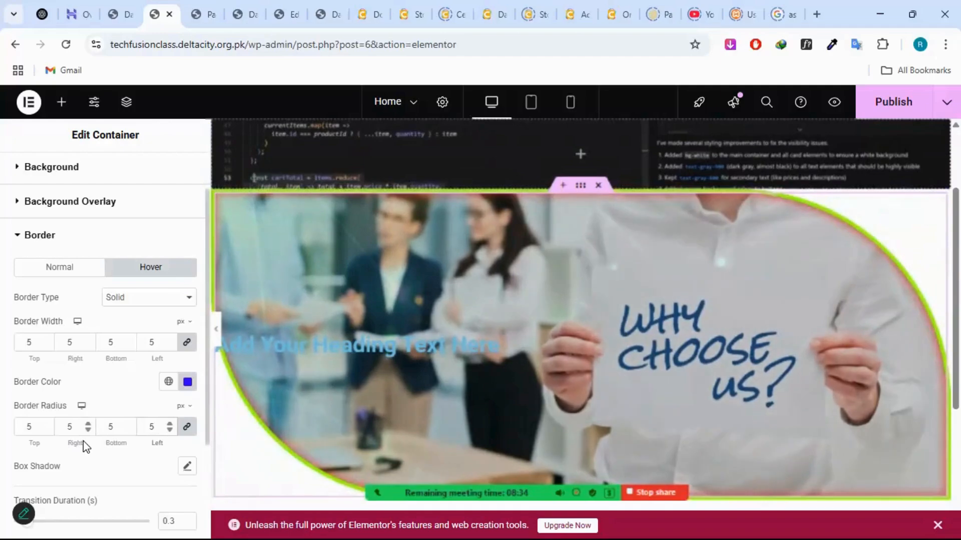
- Set the transition duration of the container's hover border to 1.4 seconds
{"action": "scroll", "coordinate": [83, 440], "scroll_direction": "down", "scroll_amount": 2}
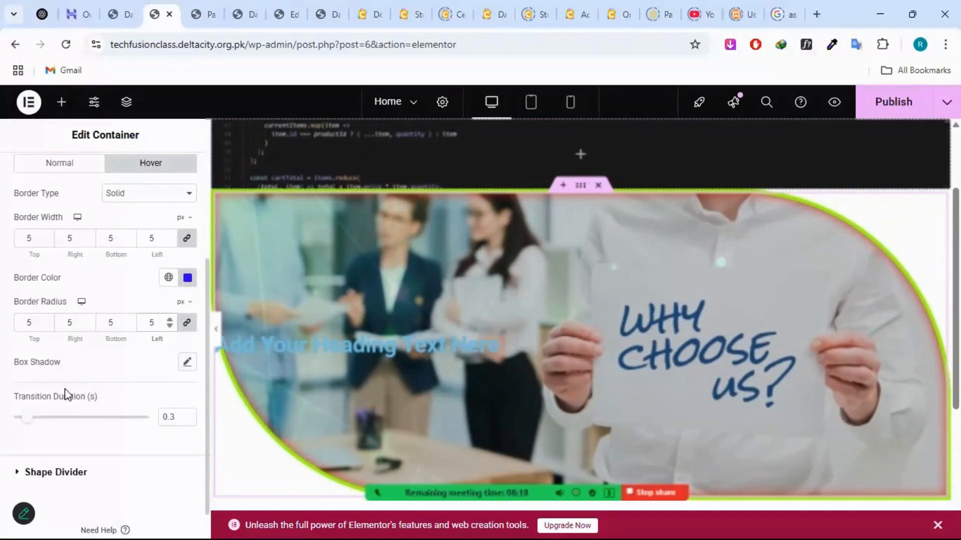
{"action": "scroll", "coordinate": [90, 399], "scroll_direction": "up", "scroll_amount": 1}
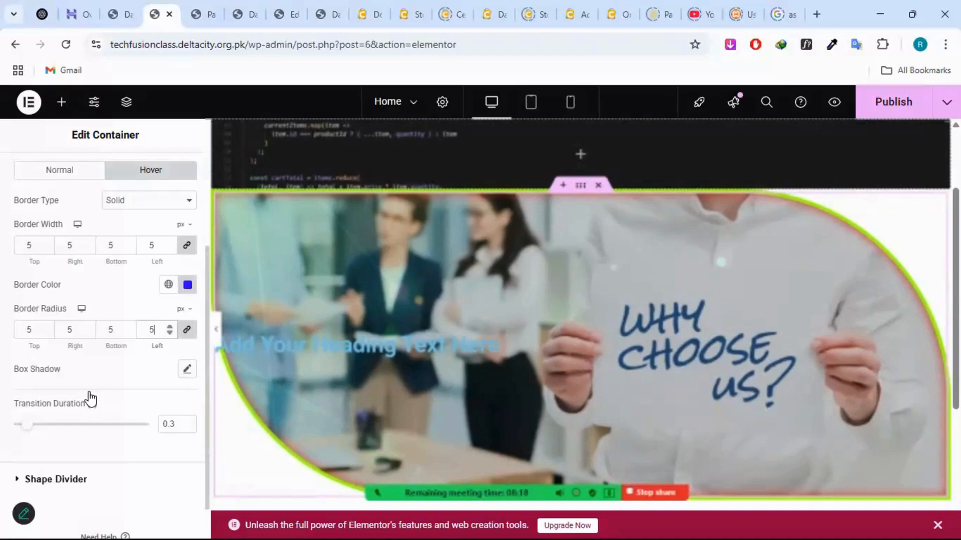
{"action": "scroll", "coordinate": [90, 399], "scroll_direction": "up", "scroll_amount": 1}
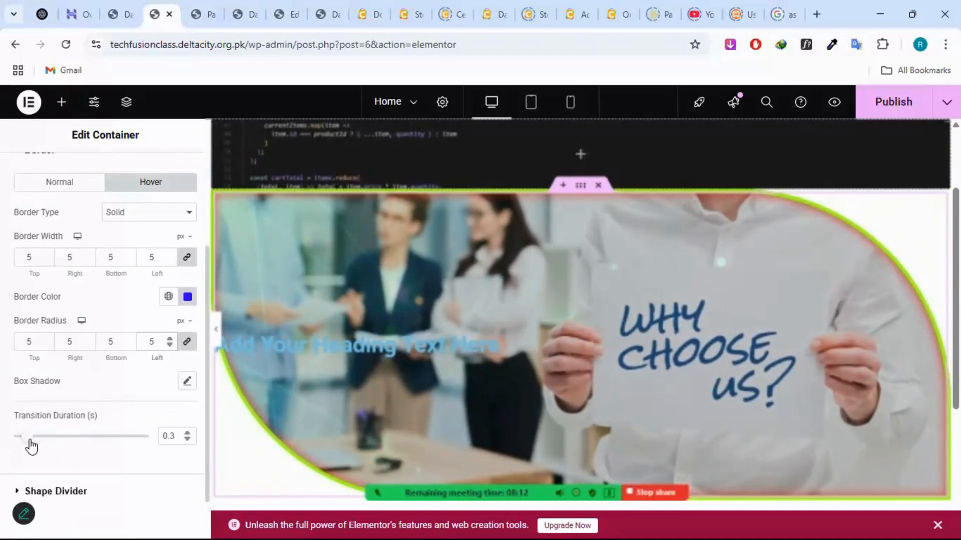
{"action": "left_click", "coordinate": [56, 438]}
{"action": "left_click_drag", "start_coordinate": [59, 443], "coordinate": [80, 438]}
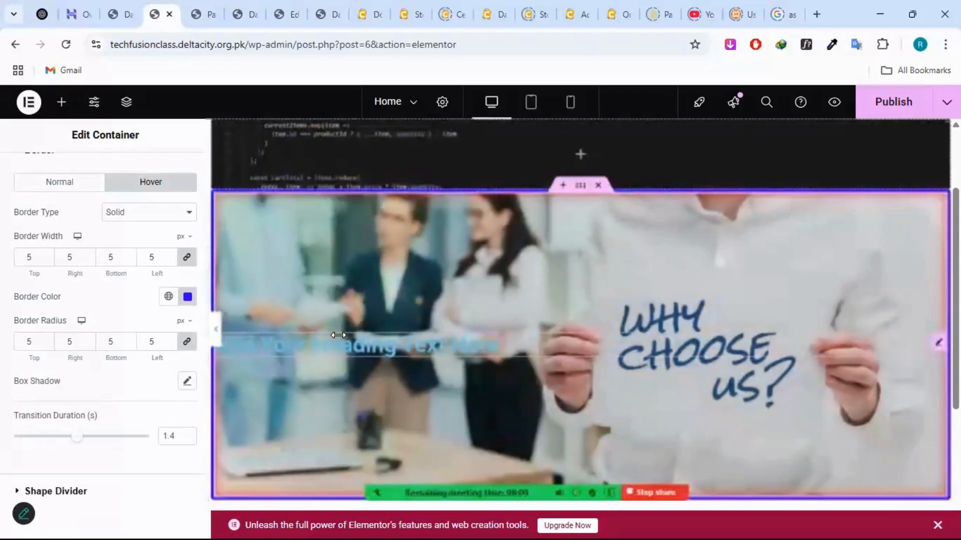
- Compare the container's border settings for the normal and hover states and examine the hover effect on the page
{"action": "scroll", "coordinate": [112, 343], "scroll_direction": "up", "scroll_amount": 2}
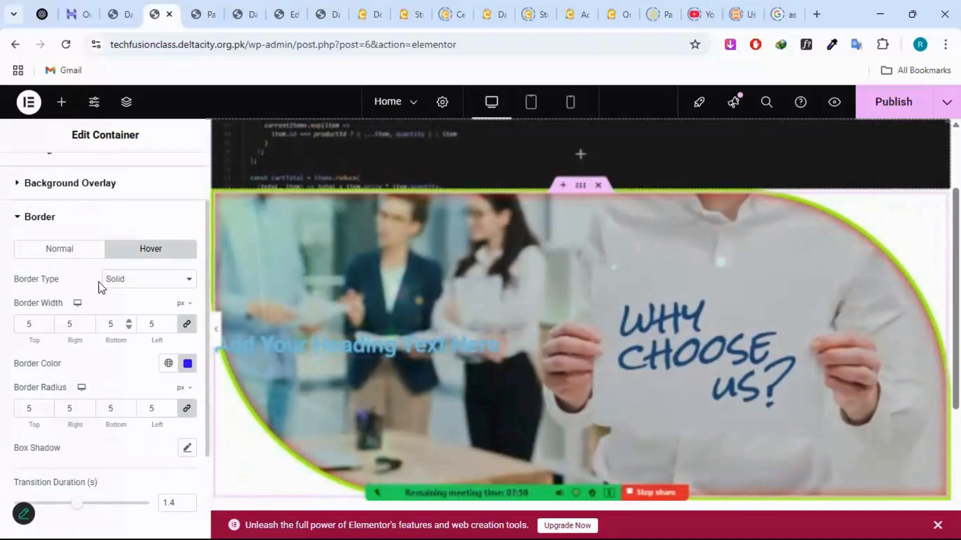
{"action": "left_click", "coordinate": [34, 253]}
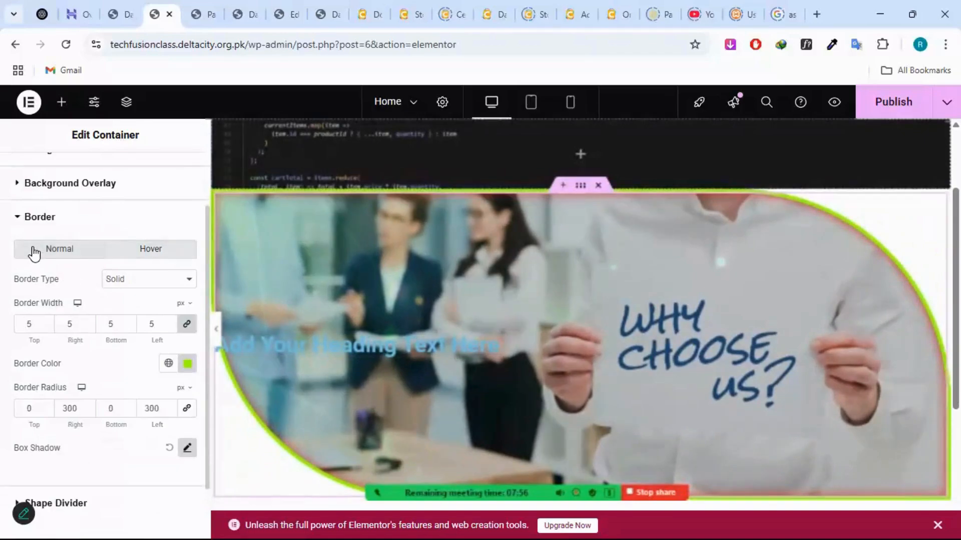
{"action": "left_click", "coordinate": [139, 256]}
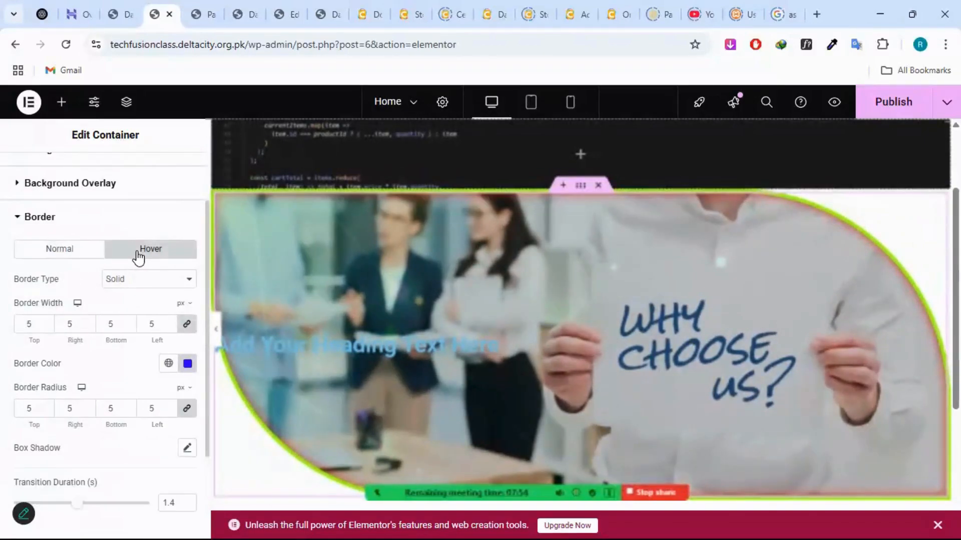
{"action": "scroll", "coordinate": [136, 257], "scroll_direction": "up", "scroll_amount": 2}
{"action": "scroll", "coordinate": [136, 256], "scroll_direction": "down", "scroll_amount": 4}
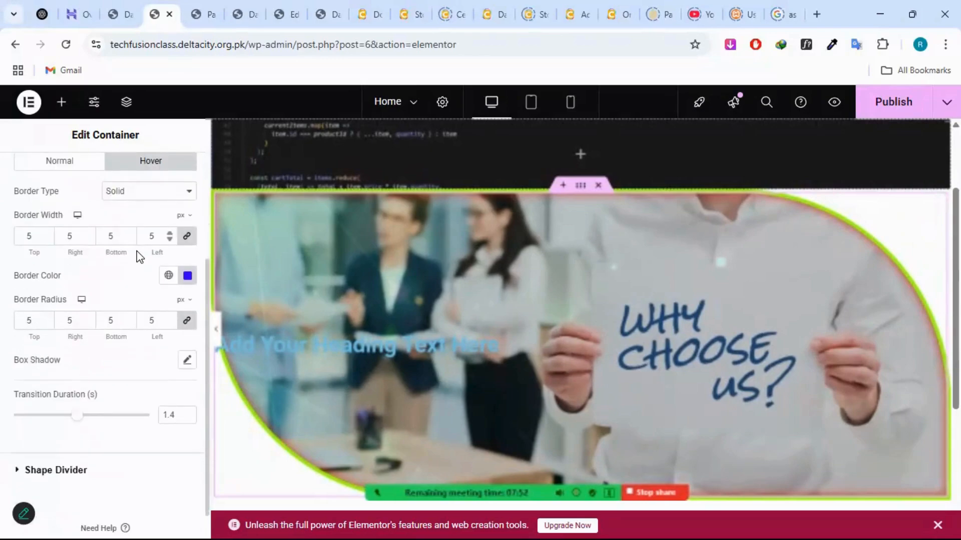
{"action": "scroll", "coordinate": [136, 255], "scroll_direction": "up", "scroll_amount": 3}
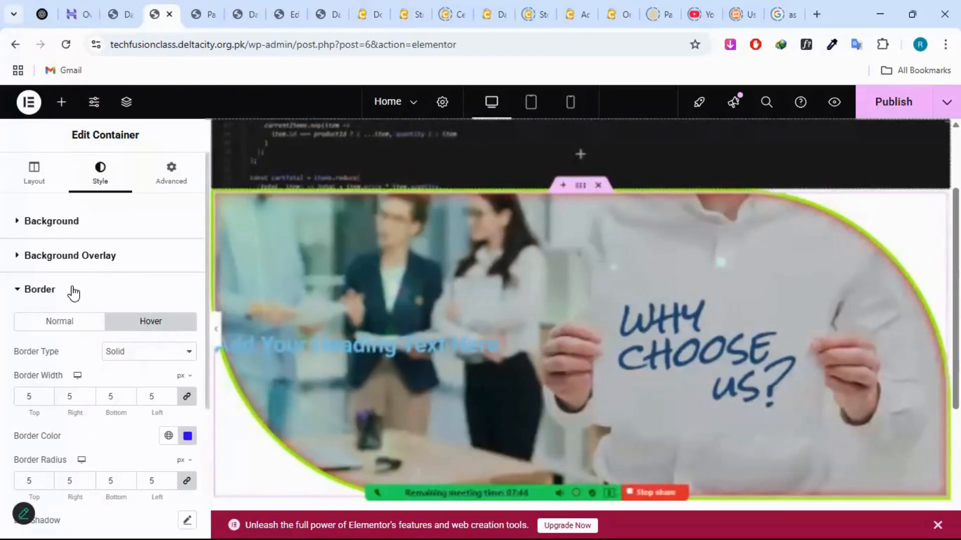
{"action": "scroll", "coordinate": [74, 293], "scroll_direction": "down", "scroll_amount": 4}
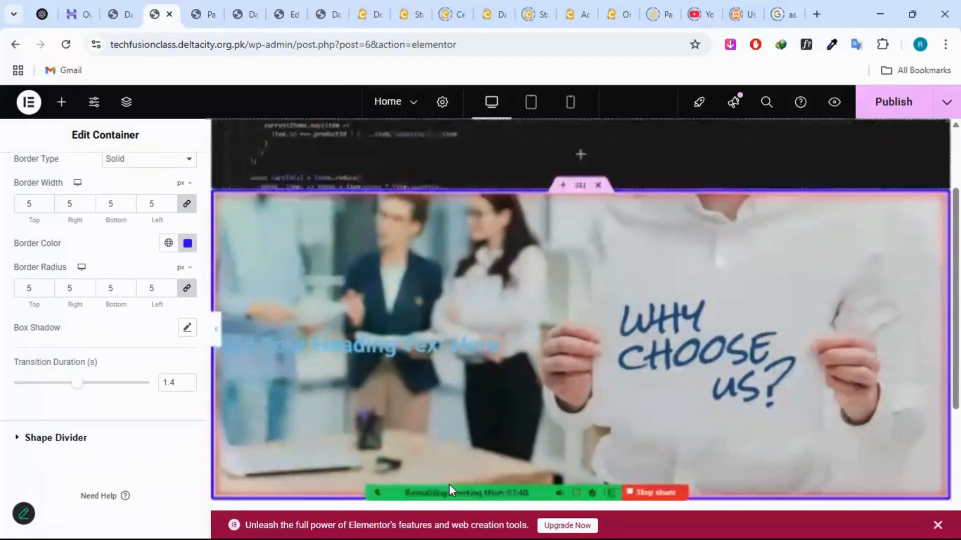
- Open the participants list of the screen-sharing meeting
{"action": "mouse_move", "coordinate": [452, 487]}
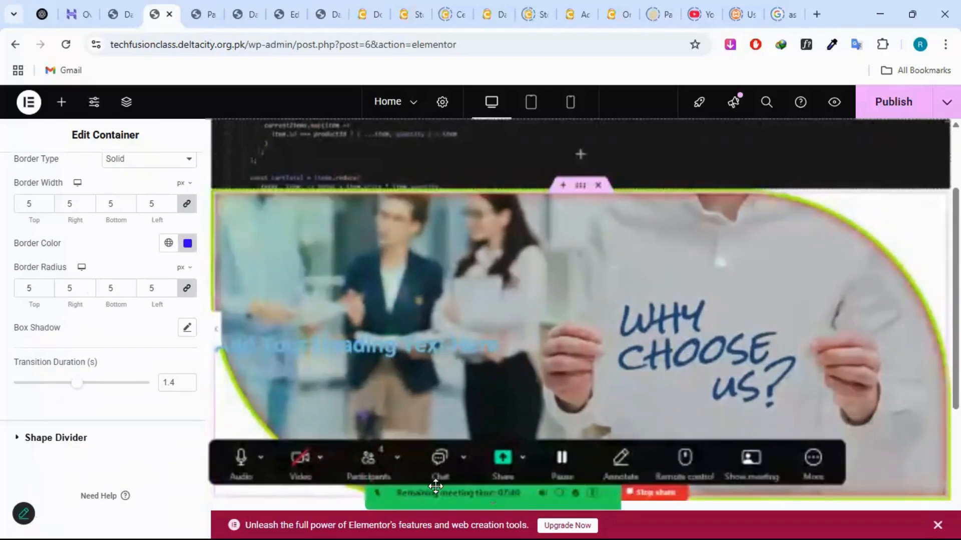
{"action": "left_click", "coordinate": [364, 460]}
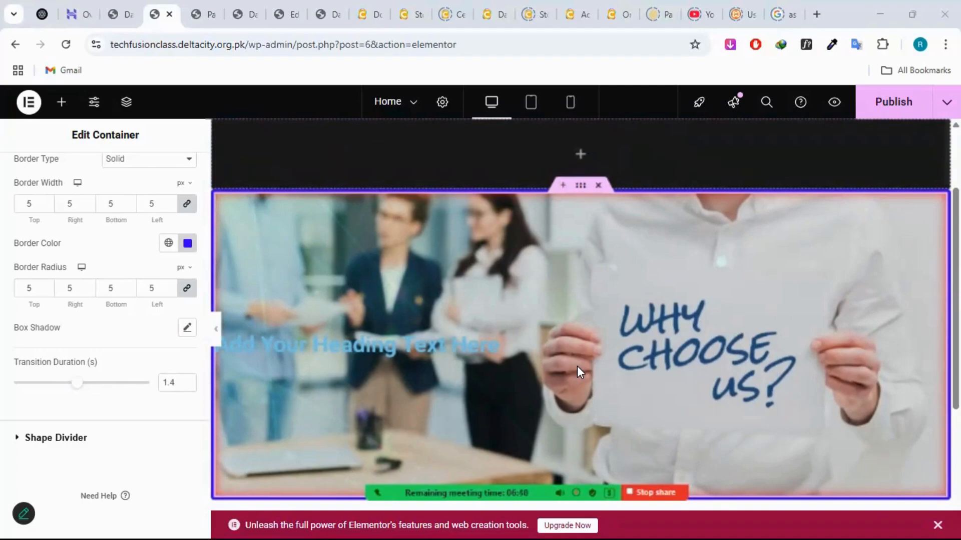
- Examine the hover border's transition duration setting and its effect on the container across the page
{"action": "scroll", "coordinate": [577, 365], "scroll_direction": "up", "scroll_amount": 3}
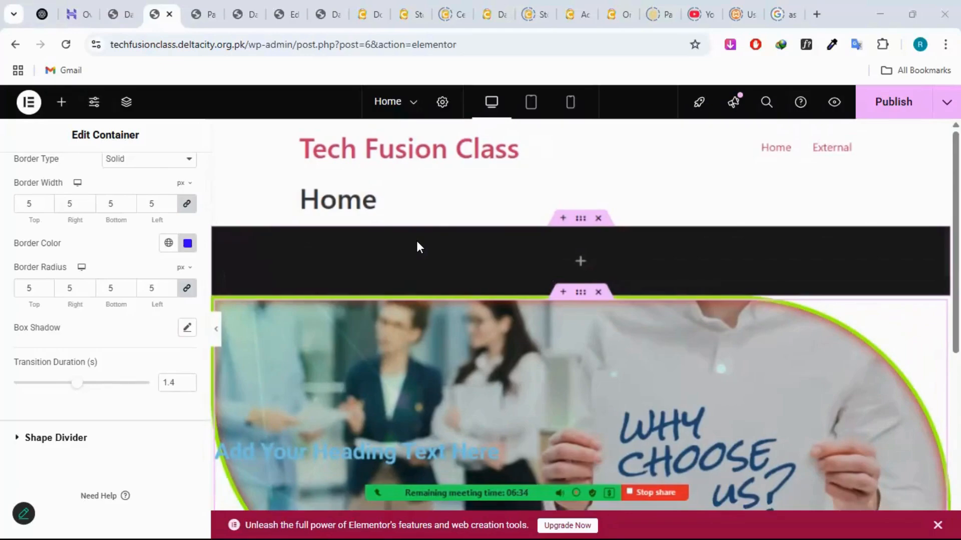
{"action": "scroll", "coordinate": [416, 241], "scroll_direction": "down", "scroll_amount": 3}
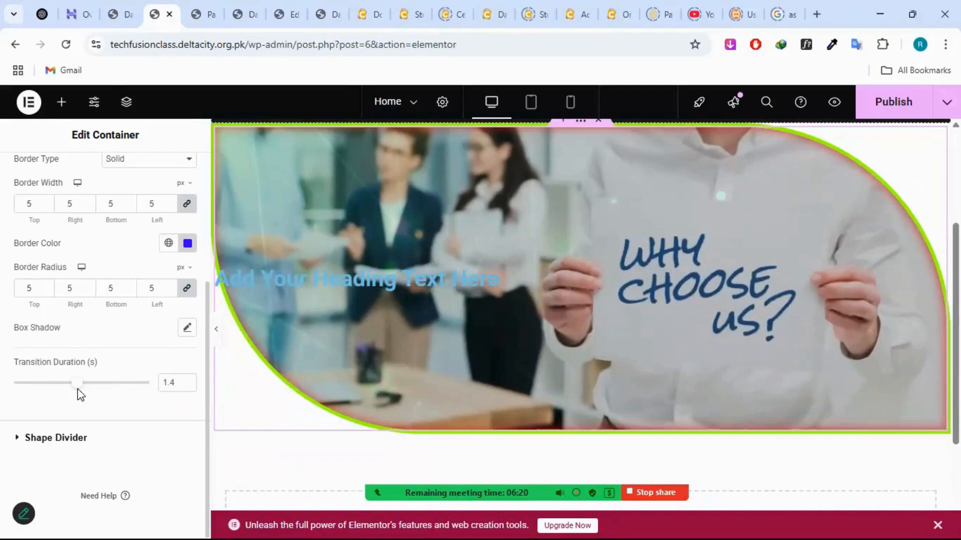
{"action": "double_click", "coordinate": [173, 383]}
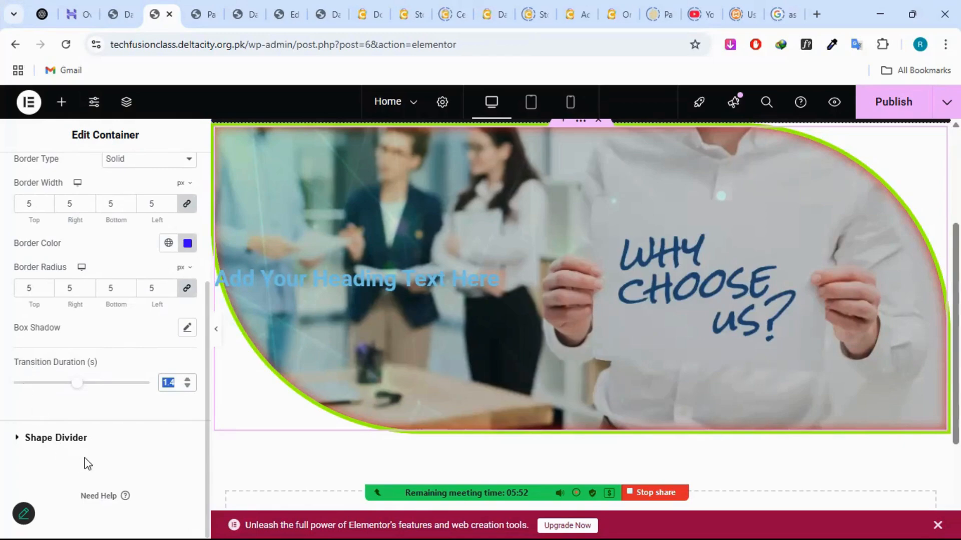
{"action": "left_click", "coordinate": [114, 361]}
{"action": "double_click", "coordinate": [170, 382]}
{"action": "left_click", "coordinate": [144, 346]}
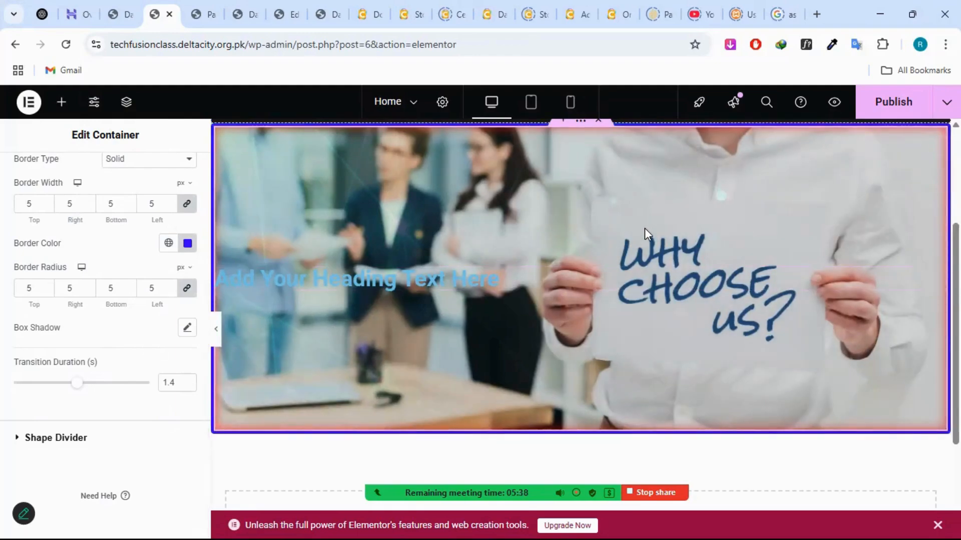
{"action": "scroll", "coordinate": [644, 230], "scroll_direction": "up", "scroll_amount": 3}
{"action": "scroll", "coordinate": [460, 315], "scroll_direction": "down", "scroll_amount": 3}
{"action": "scroll", "coordinate": [460, 315], "scroll_direction": "up", "scroll_amount": 3}
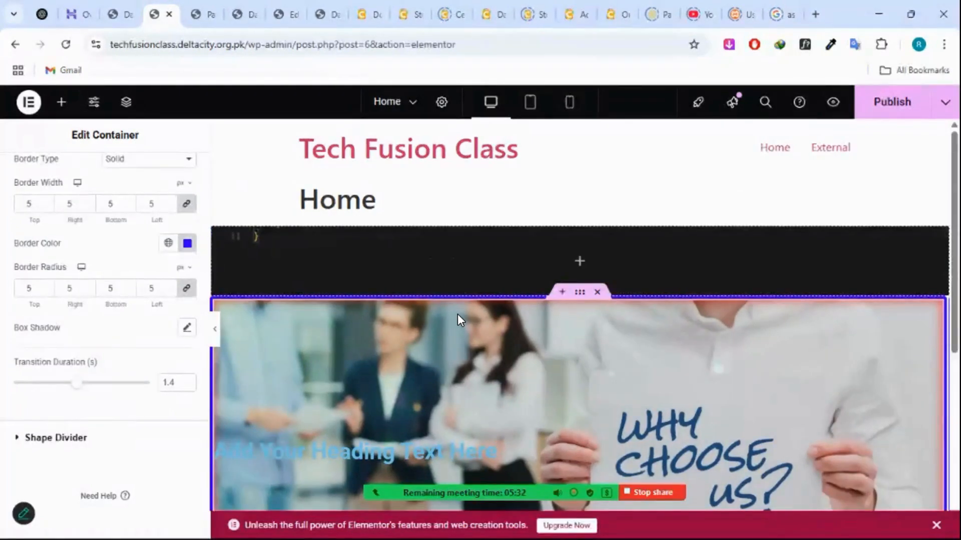
{"action": "mouse_move", "coordinate": [392, 478]}
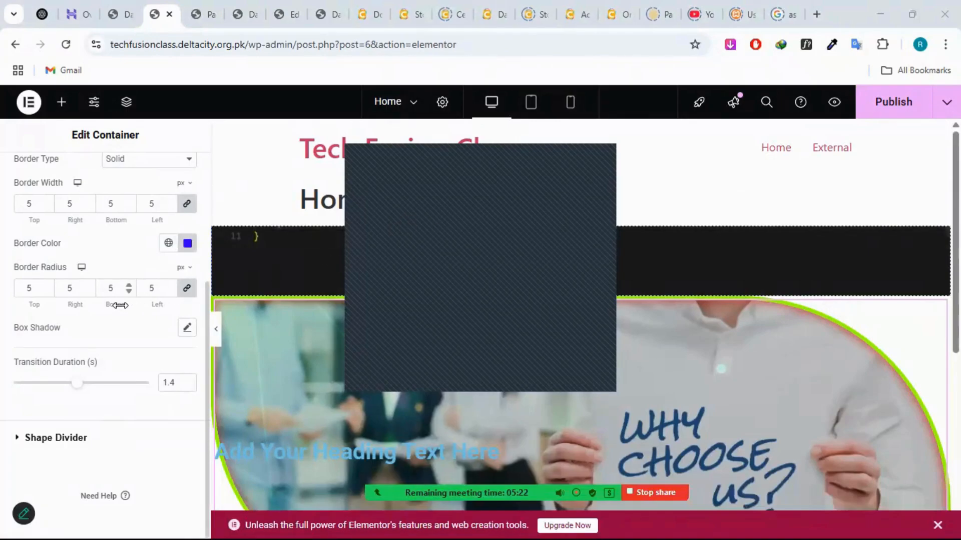
{"action": "scroll", "coordinate": [111, 303], "scroll_direction": "up", "scroll_amount": 3}
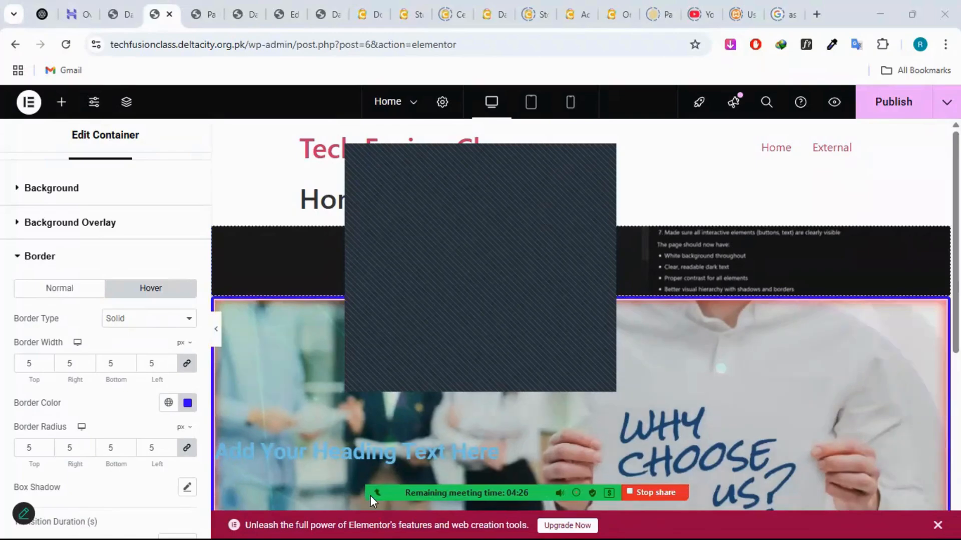
{"action": "mouse_move", "coordinate": [417, 493]}
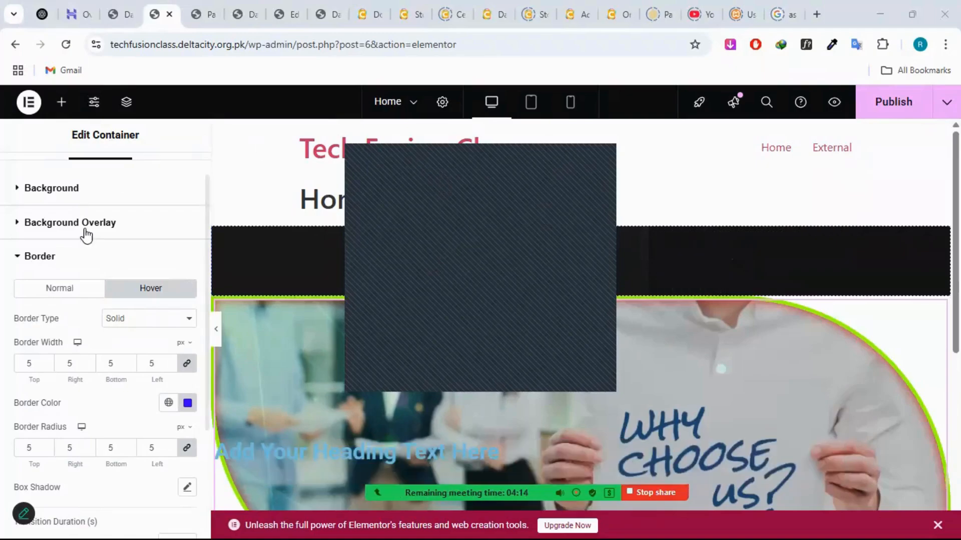
{"action": "scroll", "coordinate": [90, 240], "scroll_direction": "up", "scroll_amount": 2}
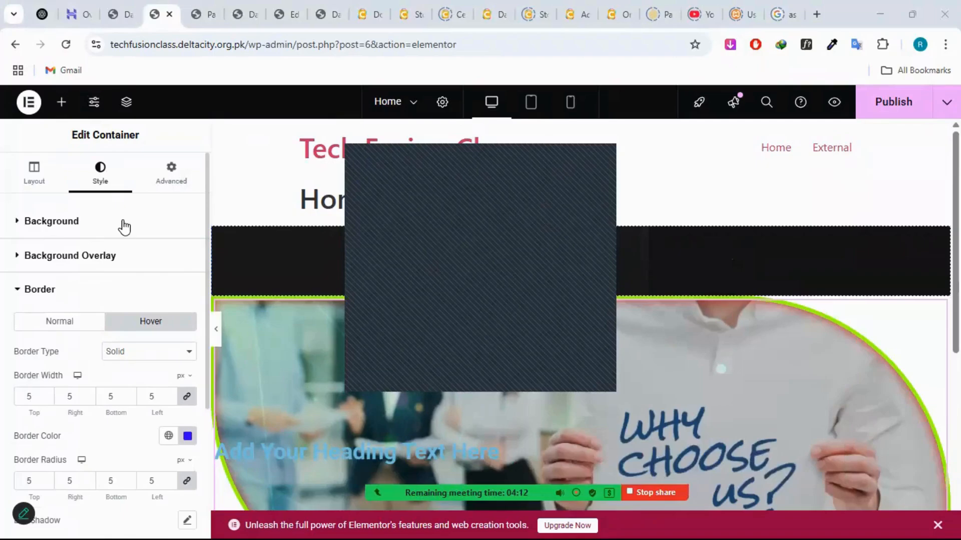